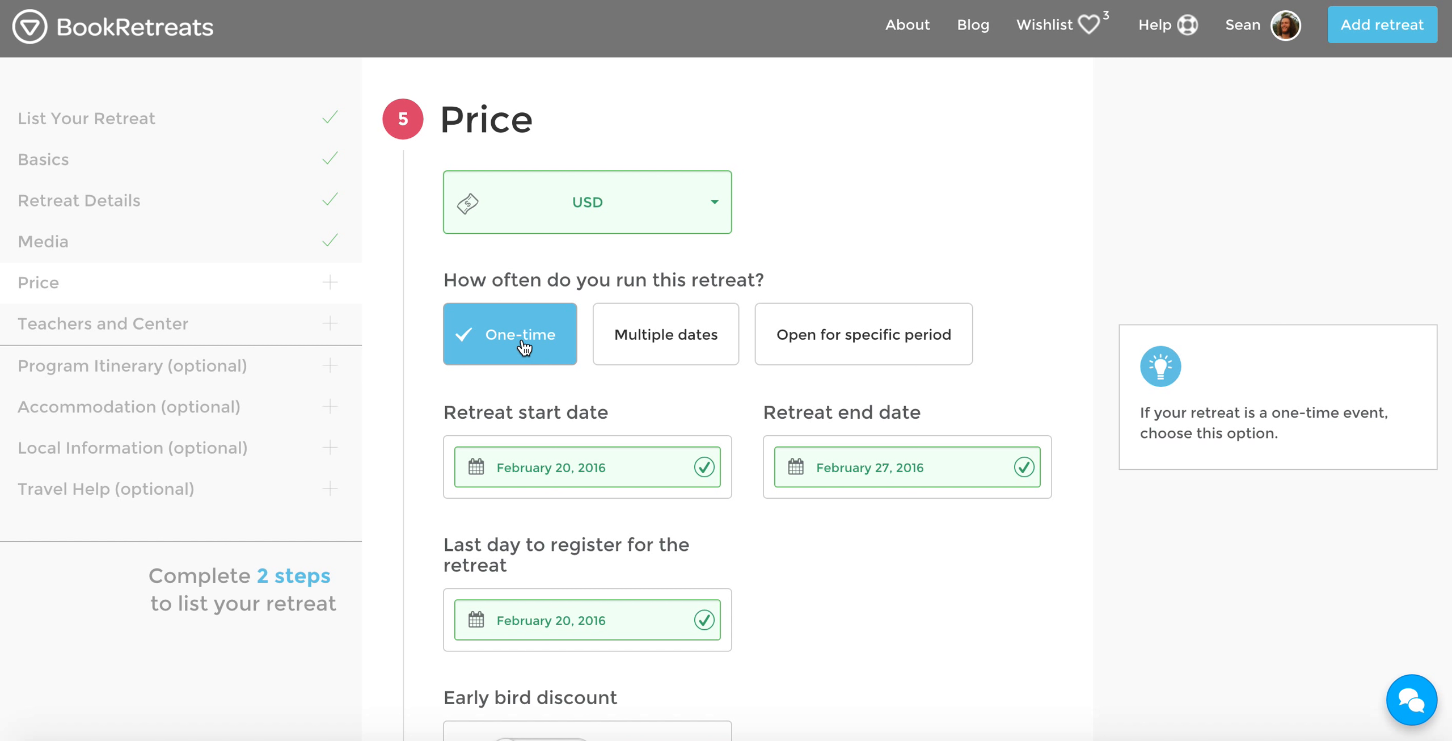
Try the Multiple dates and Open for specific period options for the retreat frequency, and return the choice to One-time
{"action": "mouse_move", "coordinate": [664, 334]}
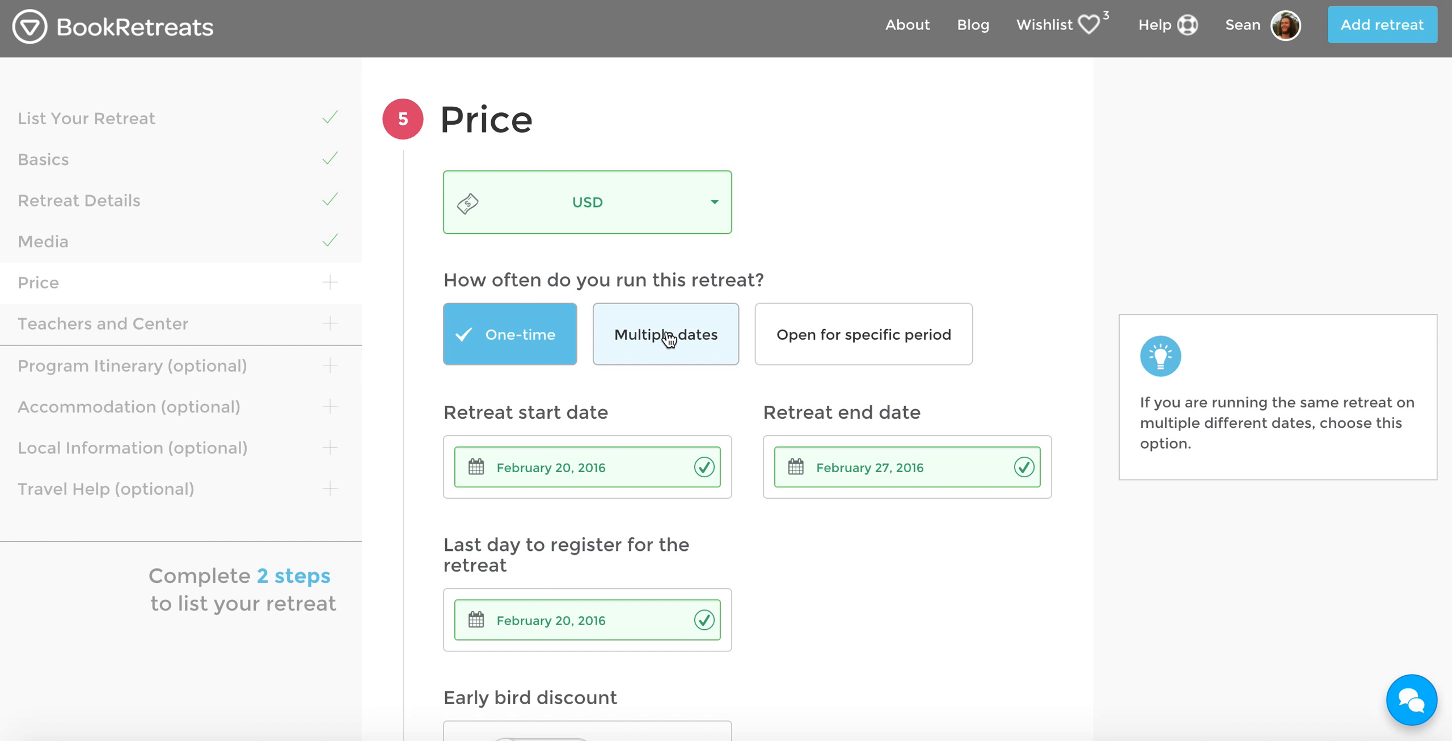
{"action": "left_click", "coordinate": [669, 339]}
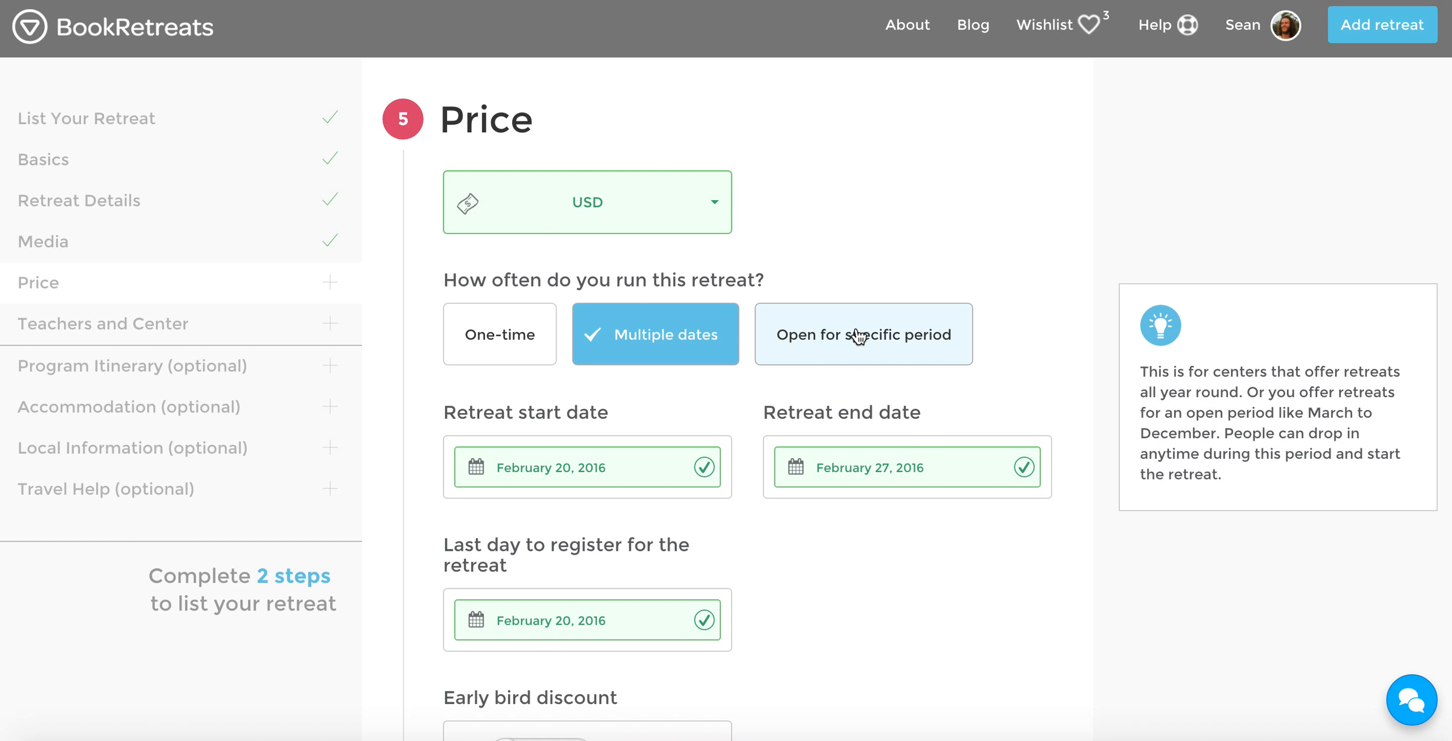
{"action": "left_click", "coordinate": [825, 339]}
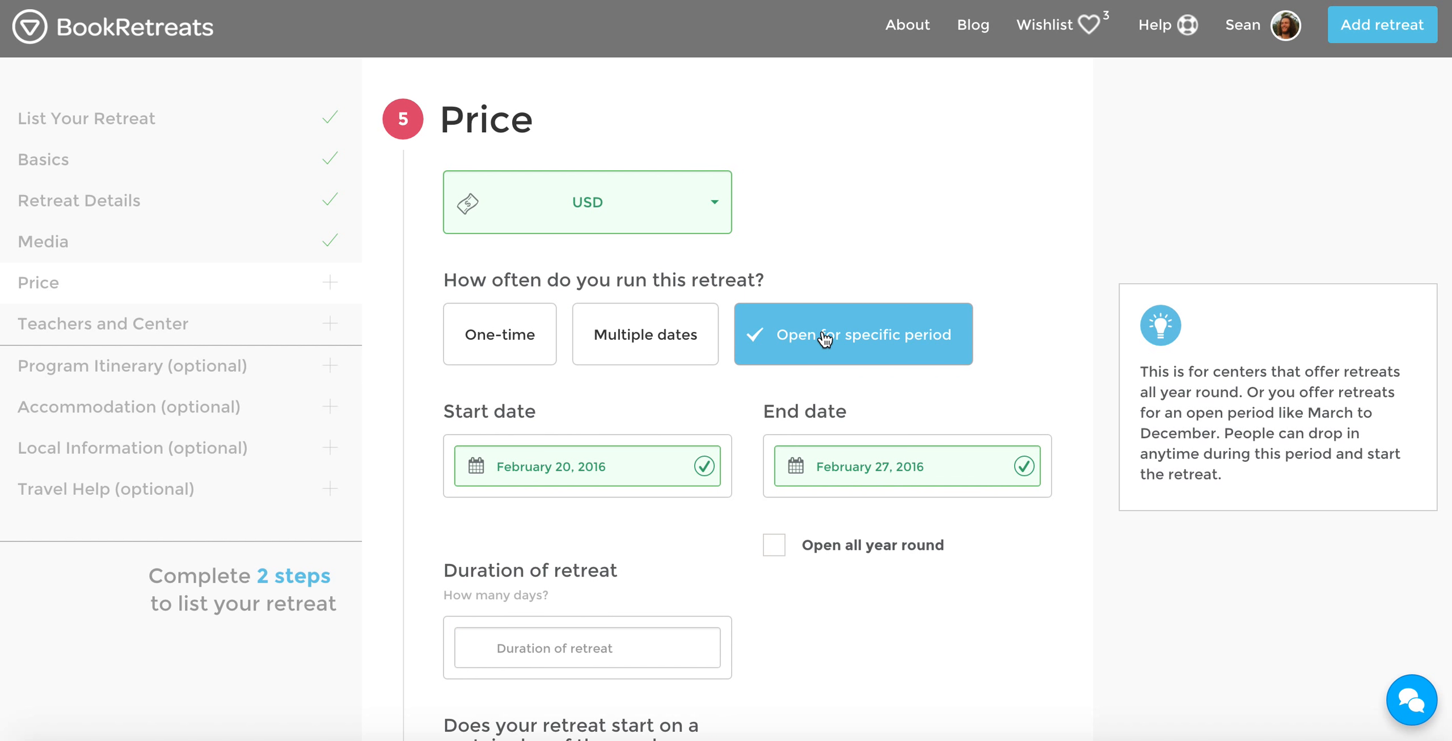
{"action": "left_click", "coordinate": [525, 334]}
Set the one-time retreat to run from February 22 to February 28, 2016, with February 20, 2016 as the last registration day
{"action": "scroll", "coordinate": [431, 366], "scroll_direction": "down", "scroll_amount": 2}
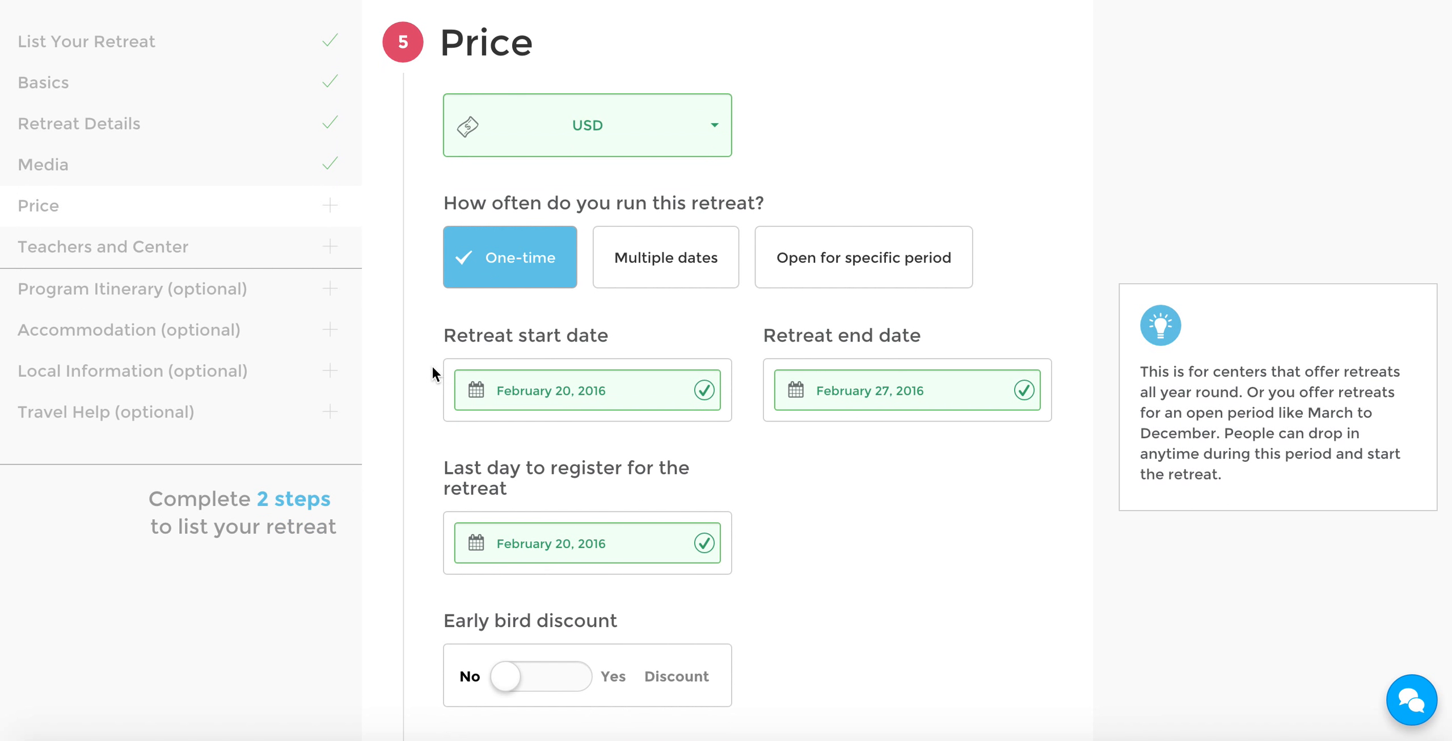
{"action": "scroll", "coordinate": [432, 375], "scroll_direction": "down", "scroll_amount": 3}
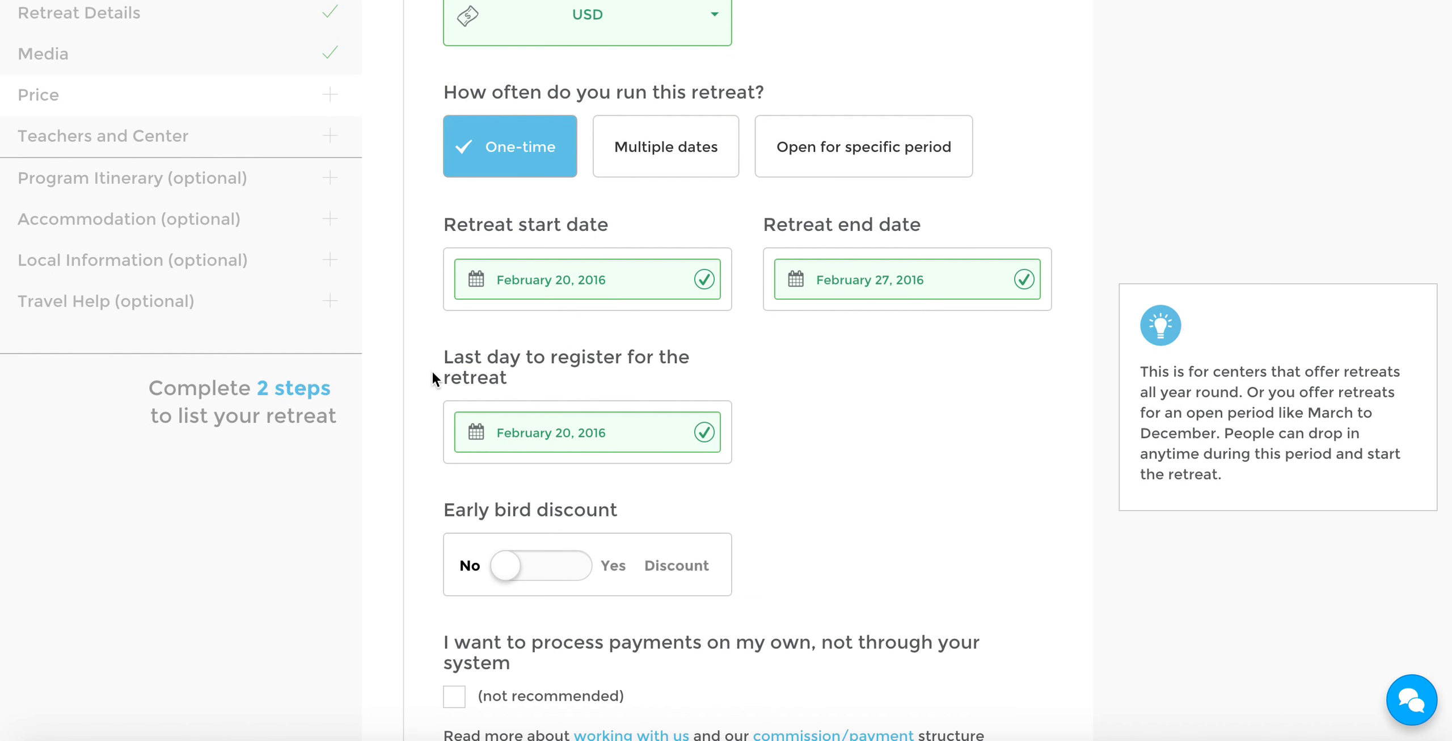
{"action": "left_click", "coordinate": [512, 277]}
{"action": "left_click", "coordinate": [512, 184]}
{"action": "left_click", "coordinate": [874, 274]}
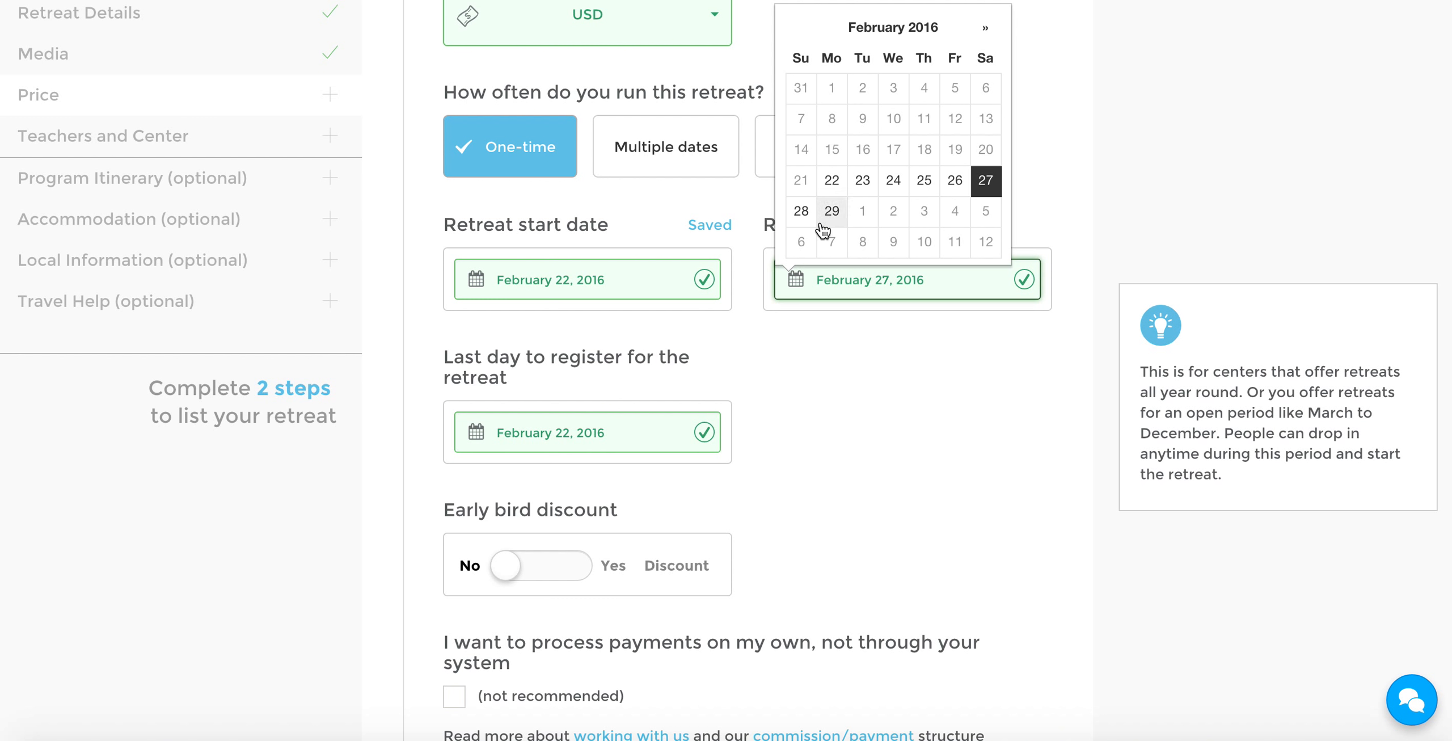
{"action": "left_click", "coordinate": [802, 211]}
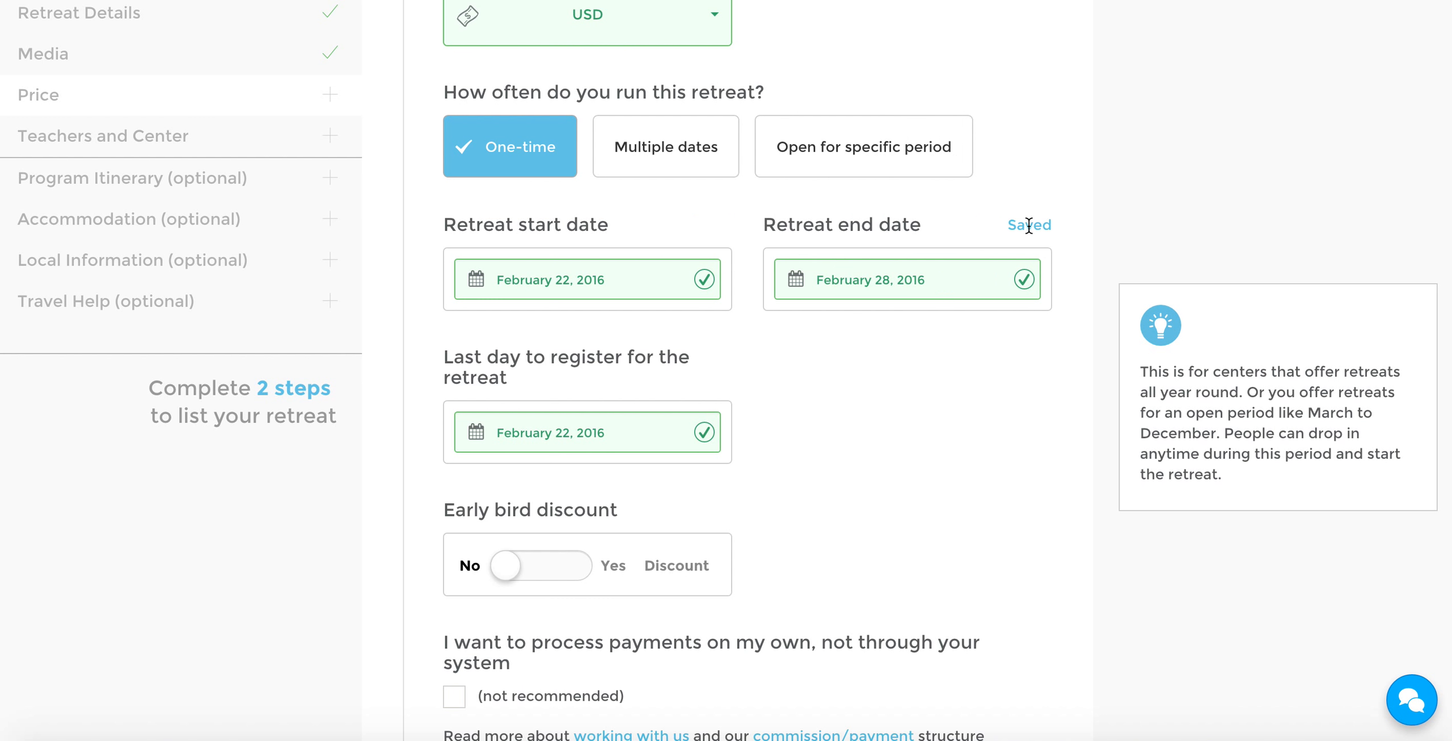
{"action": "left_click", "coordinate": [621, 422]}
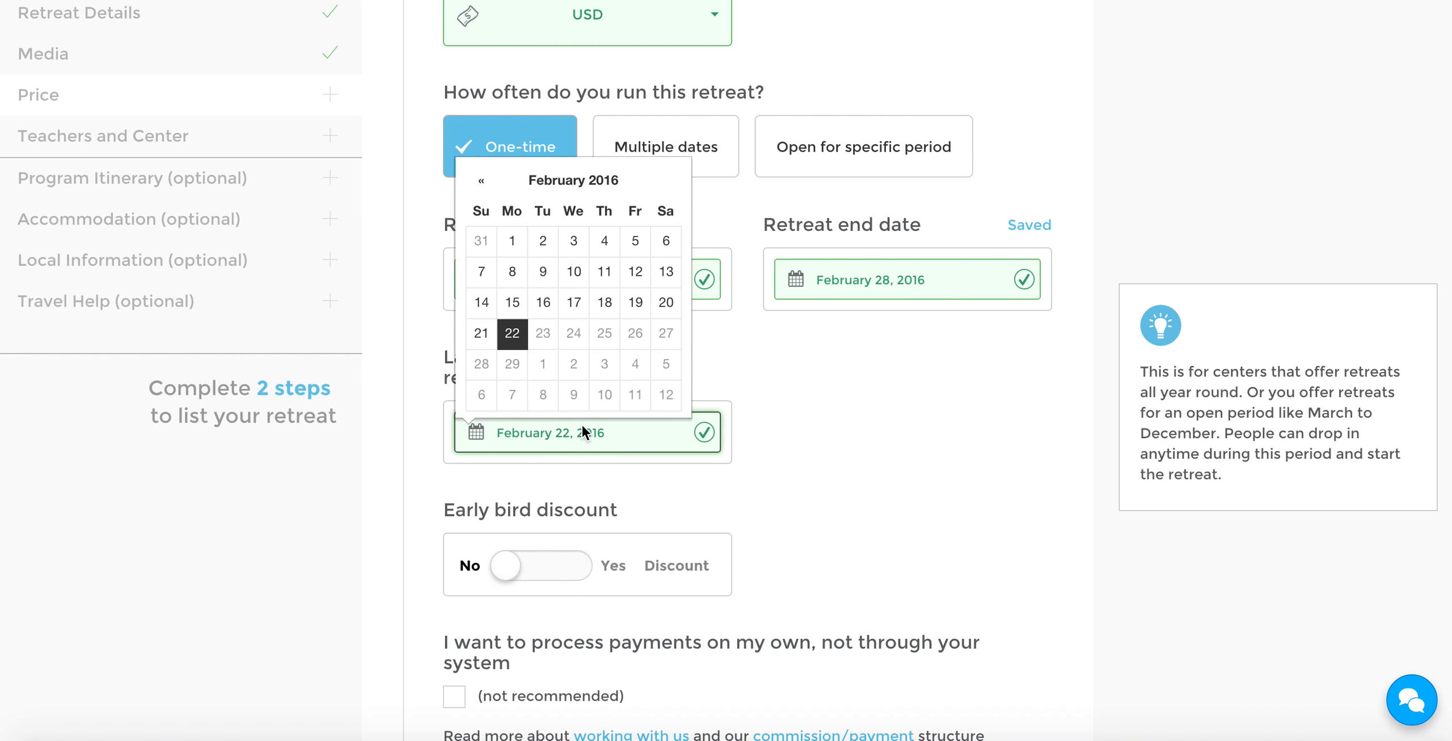
{"action": "left_click", "coordinate": [664, 303]}
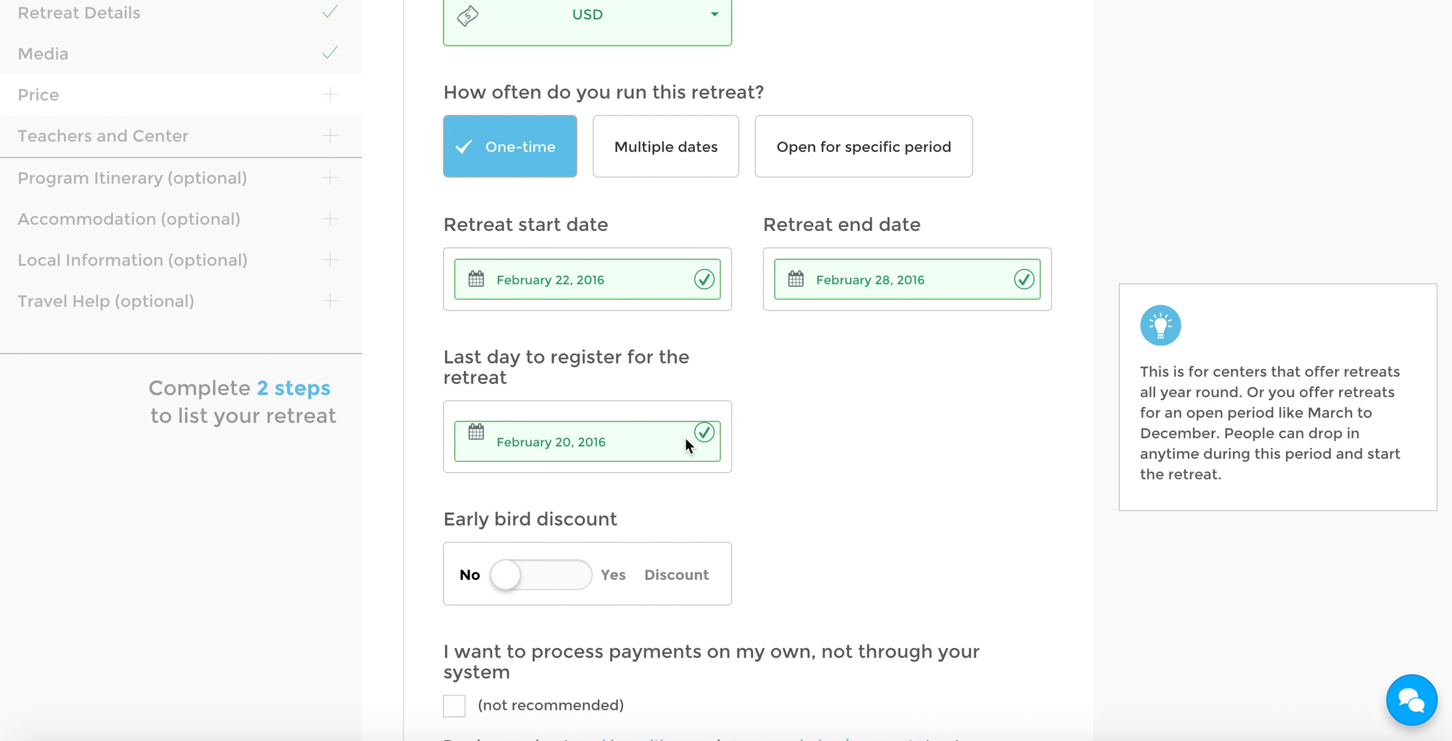
Enable the early bird discount for the one-time retreat, with February 11, 2016 as its last available day
{"action": "scroll", "coordinate": [784, 385], "scroll_direction": "down", "scroll_amount": 2}
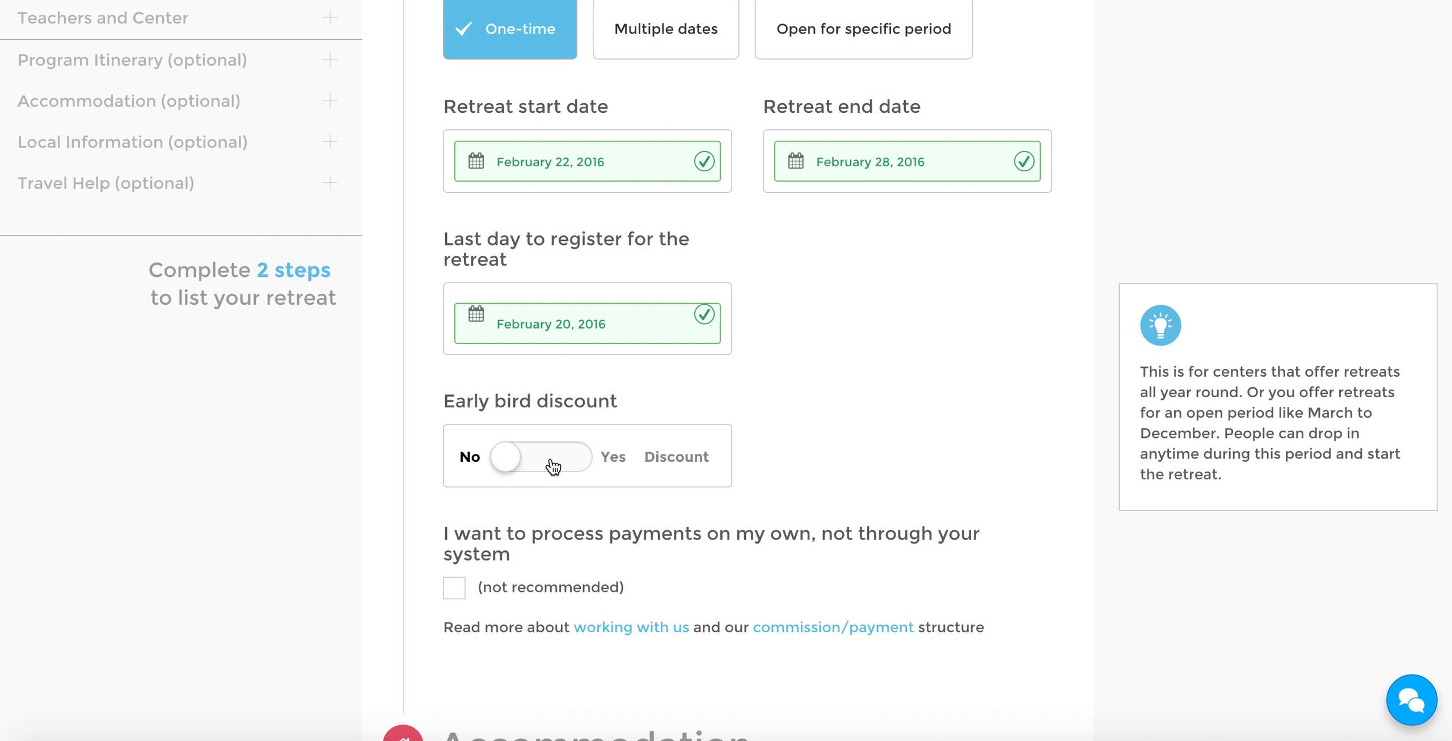
{"action": "left_click", "coordinate": [581, 464]}
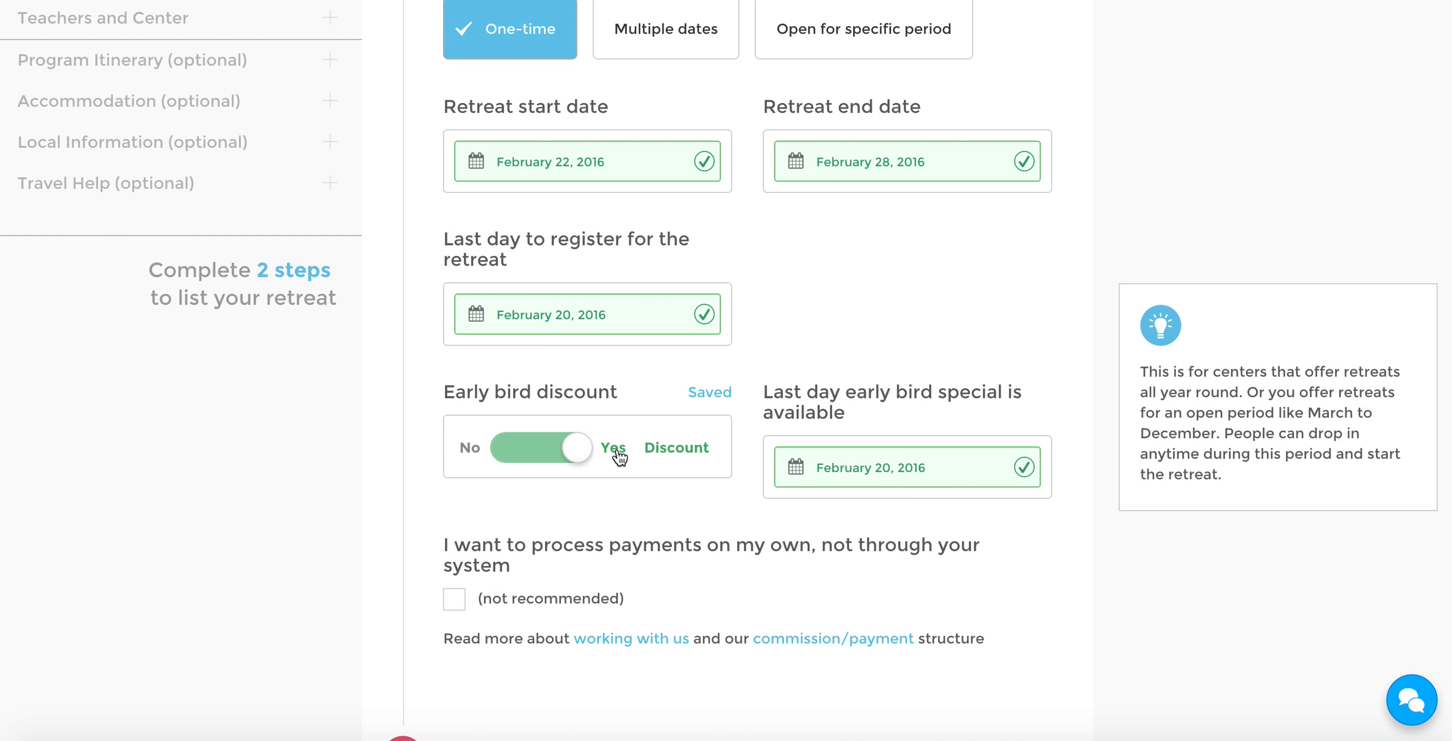
{"action": "left_click", "coordinate": [618, 453]}
{"action": "left_click", "coordinate": [589, 452]}
{"action": "left_click", "coordinate": [875, 468]}
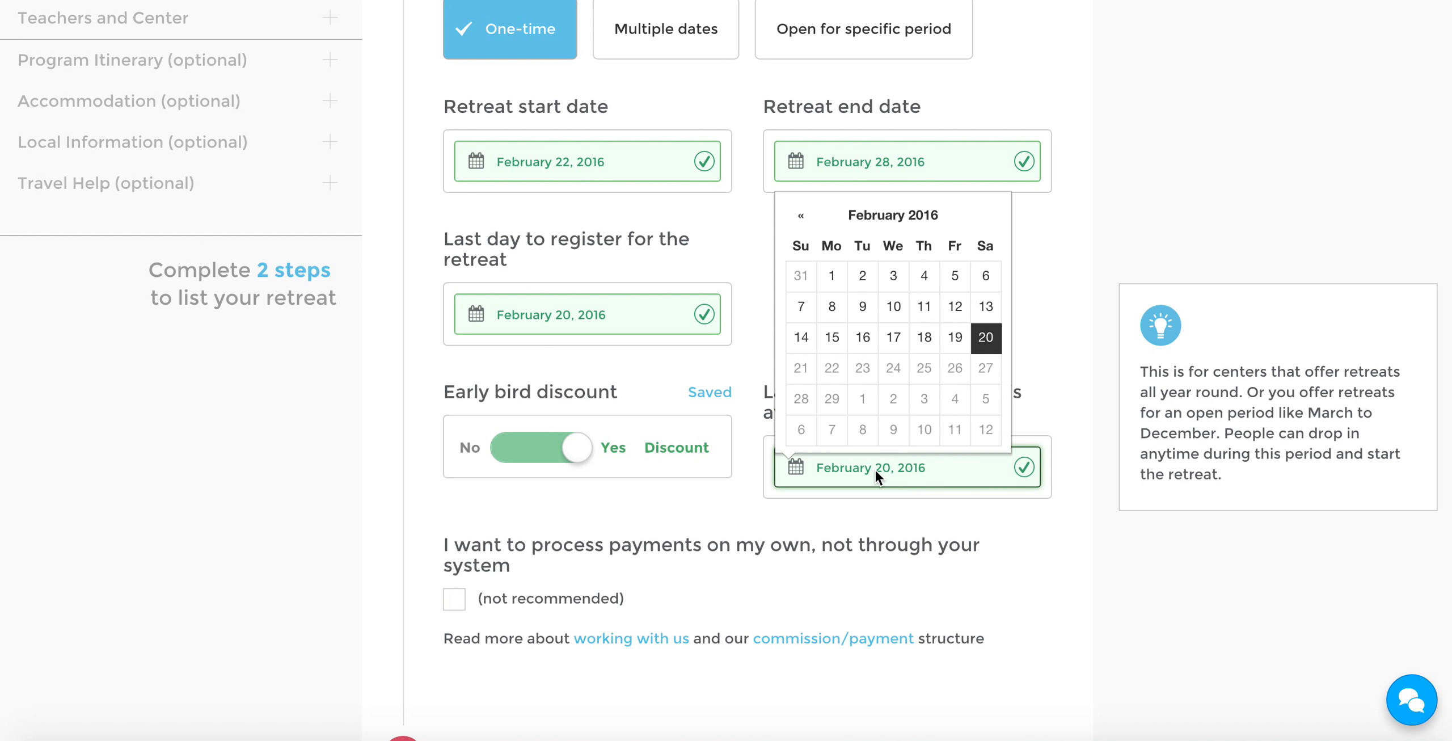
{"action": "scroll", "coordinate": [947, 340], "scroll_direction": "up", "scroll_amount": 1}
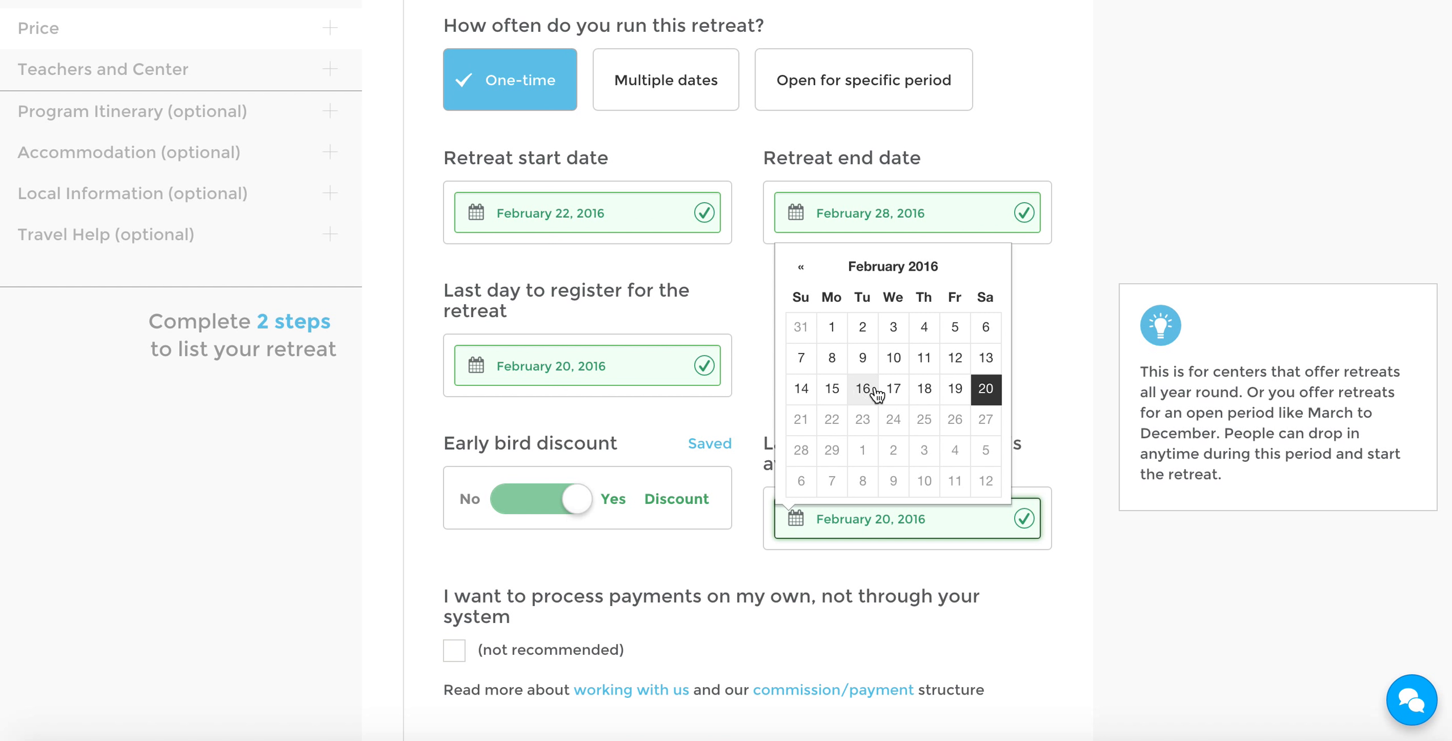
{"action": "left_click", "coordinate": [924, 358]}
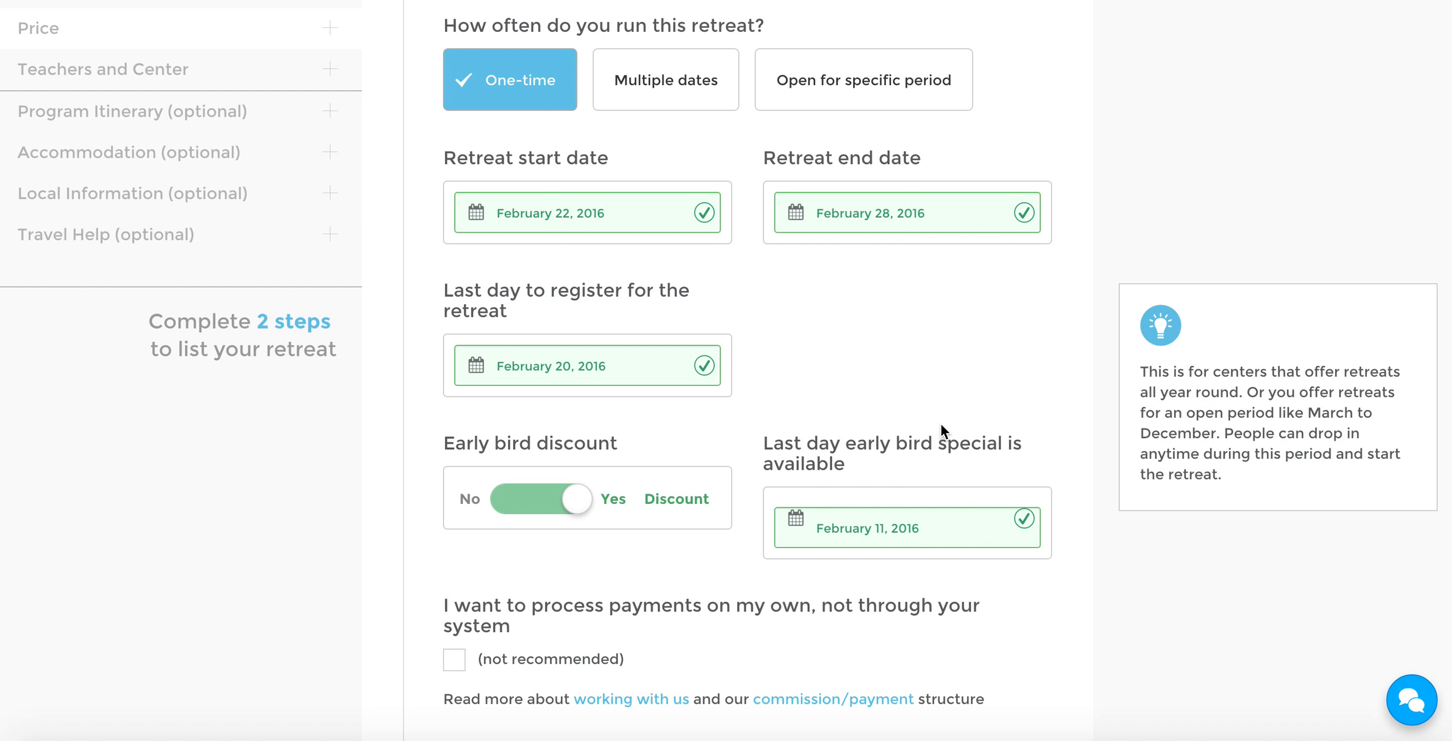
{"action": "scroll", "coordinate": [980, 348], "scroll_direction": "down", "scroll_amount": 2}
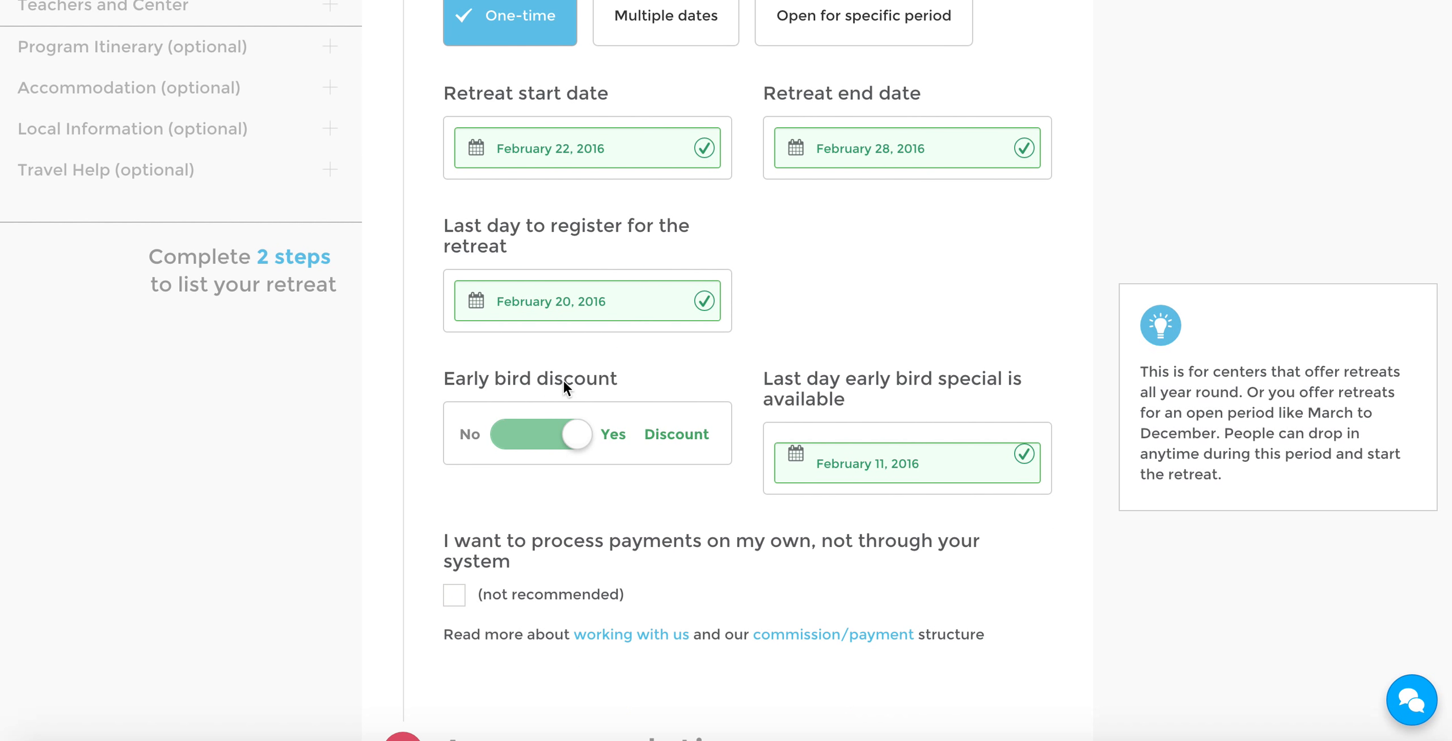
{"action": "scroll", "coordinate": [1031, 364], "scroll_direction": "down", "scroll_amount": 1}
{"action": "scroll", "coordinate": [1031, 364], "scroll_direction": "up", "scroll_amount": 3}
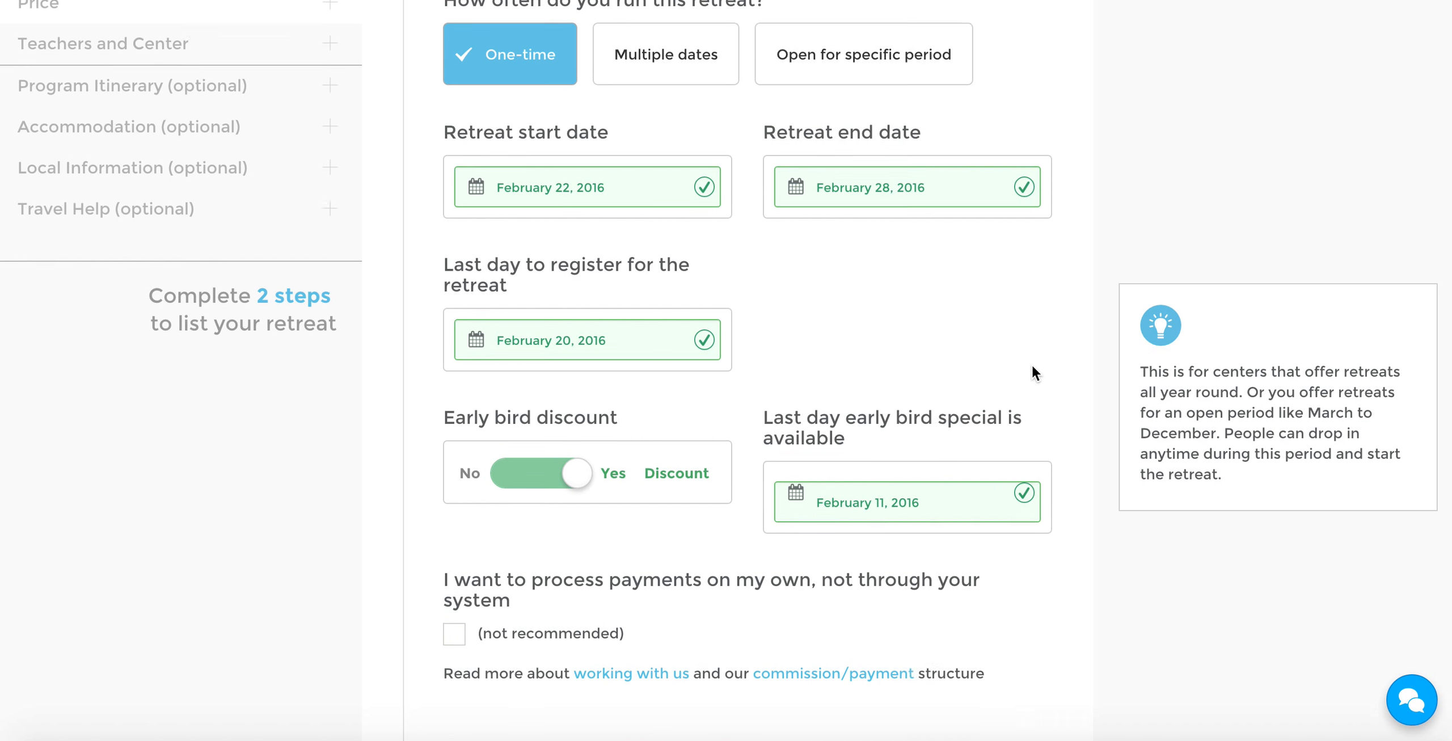
{"action": "scroll", "coordinate": [1031, 364], "scroll_direction": "down", "scroll_amount": 2}
{"action": "scroll", "coordinate": [1032, 371], "scroll_direction": "down", "scroll_amount": 1}
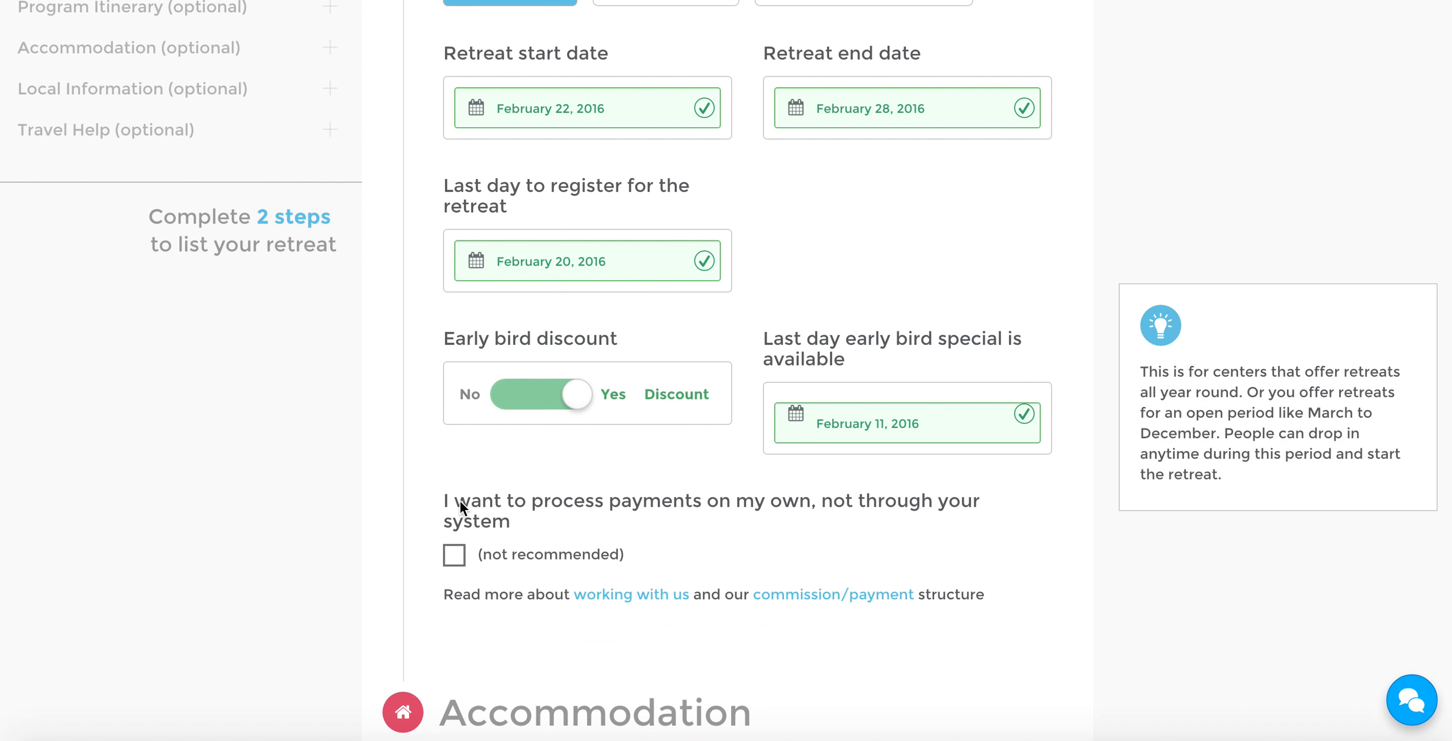
Switch the retreat frequency to Multiple dates and enable an early bird discount on the first date, available until February 17, 2016
{"action": "scroll", "coordinate": [459, 500], "scroll_direction": "up", "scroll_amount": 5}
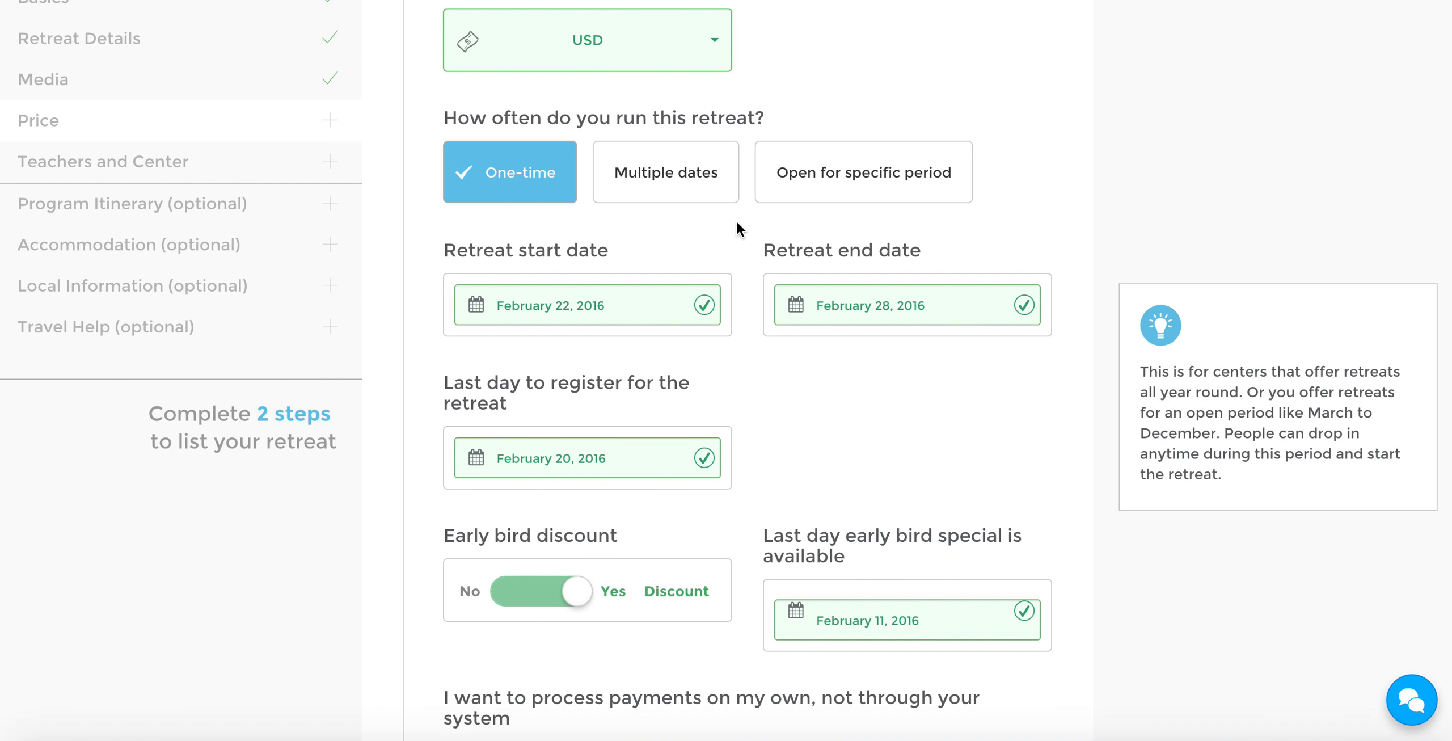
{"action": "mouse_move", "coordinate": [671, 192]}
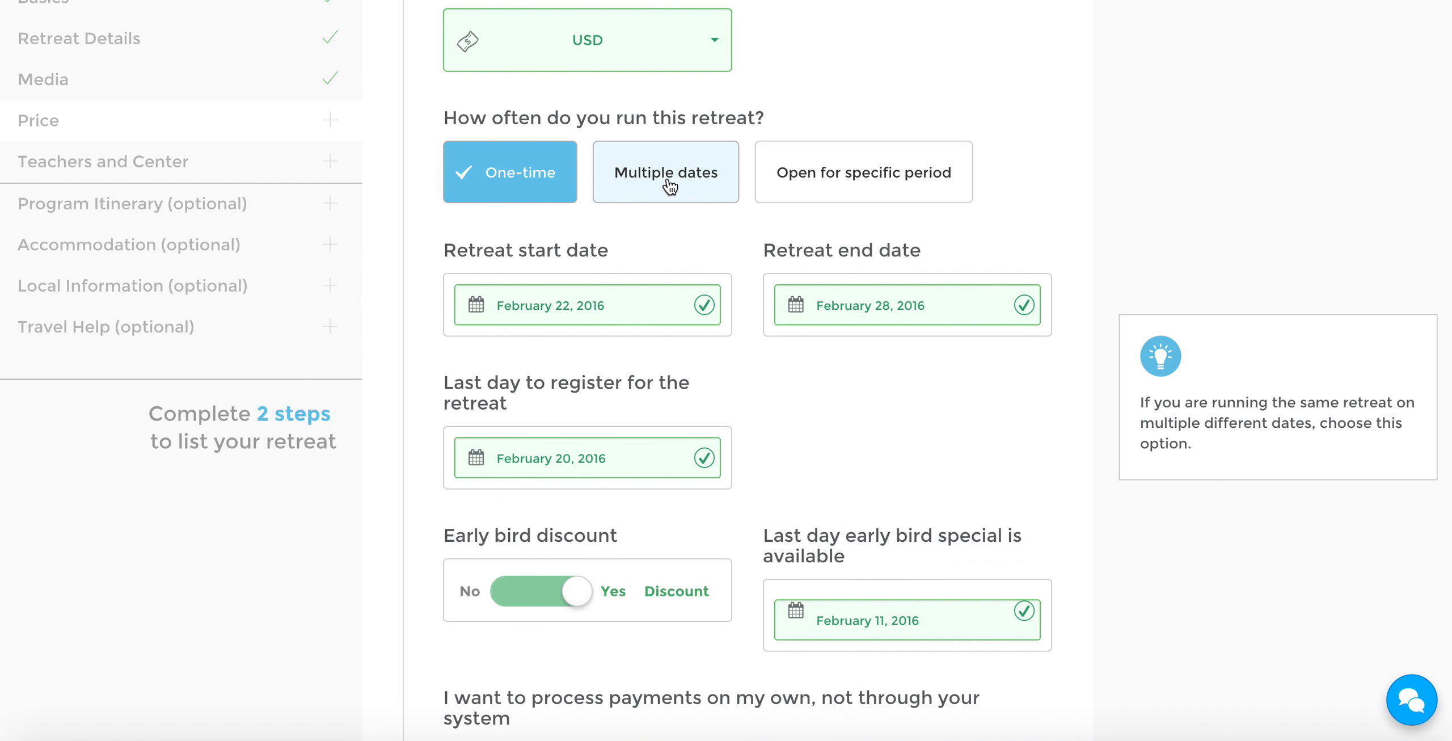
{"action": "left_click", "coordinate": [670, 185]}
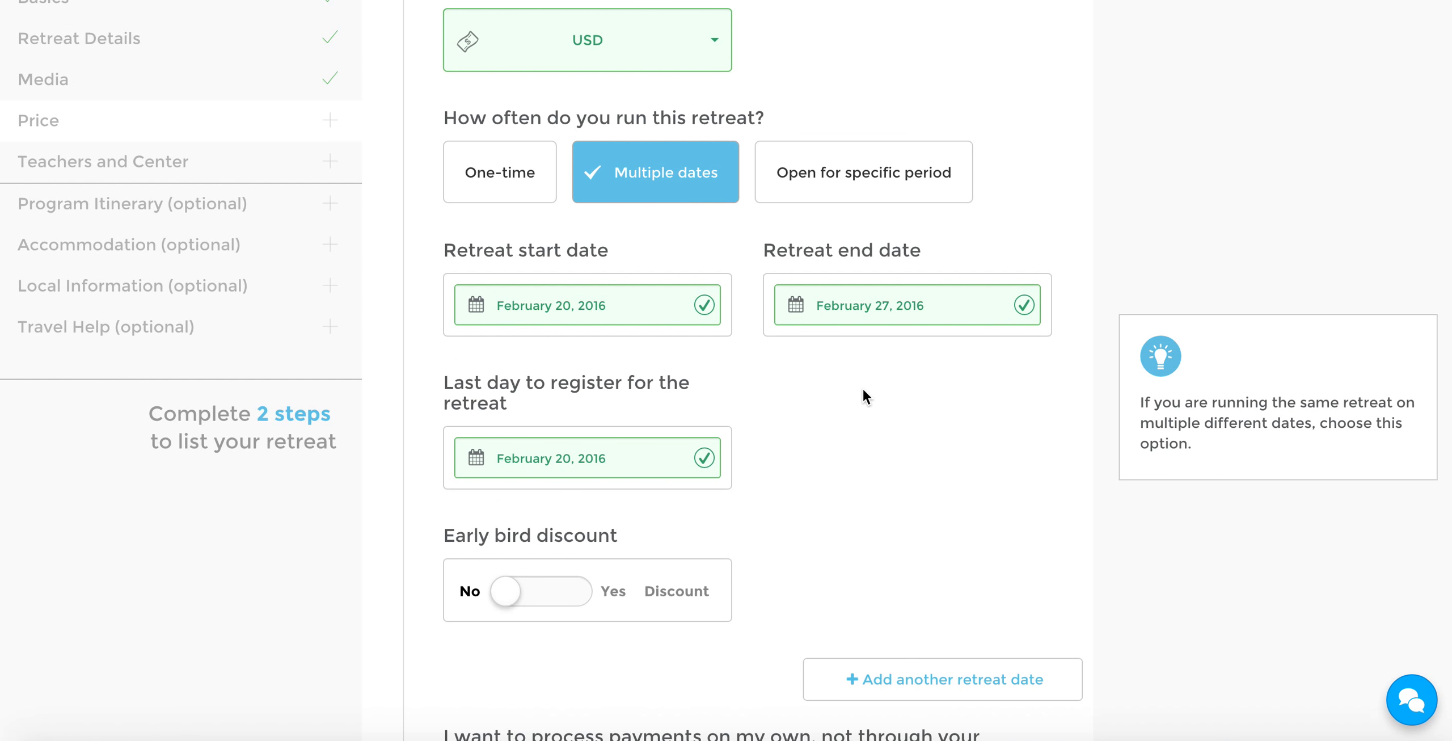
{"action": "scroll", "coordinate": [863, 395], "scroll_direction": "down", "scroll_amount": 1}
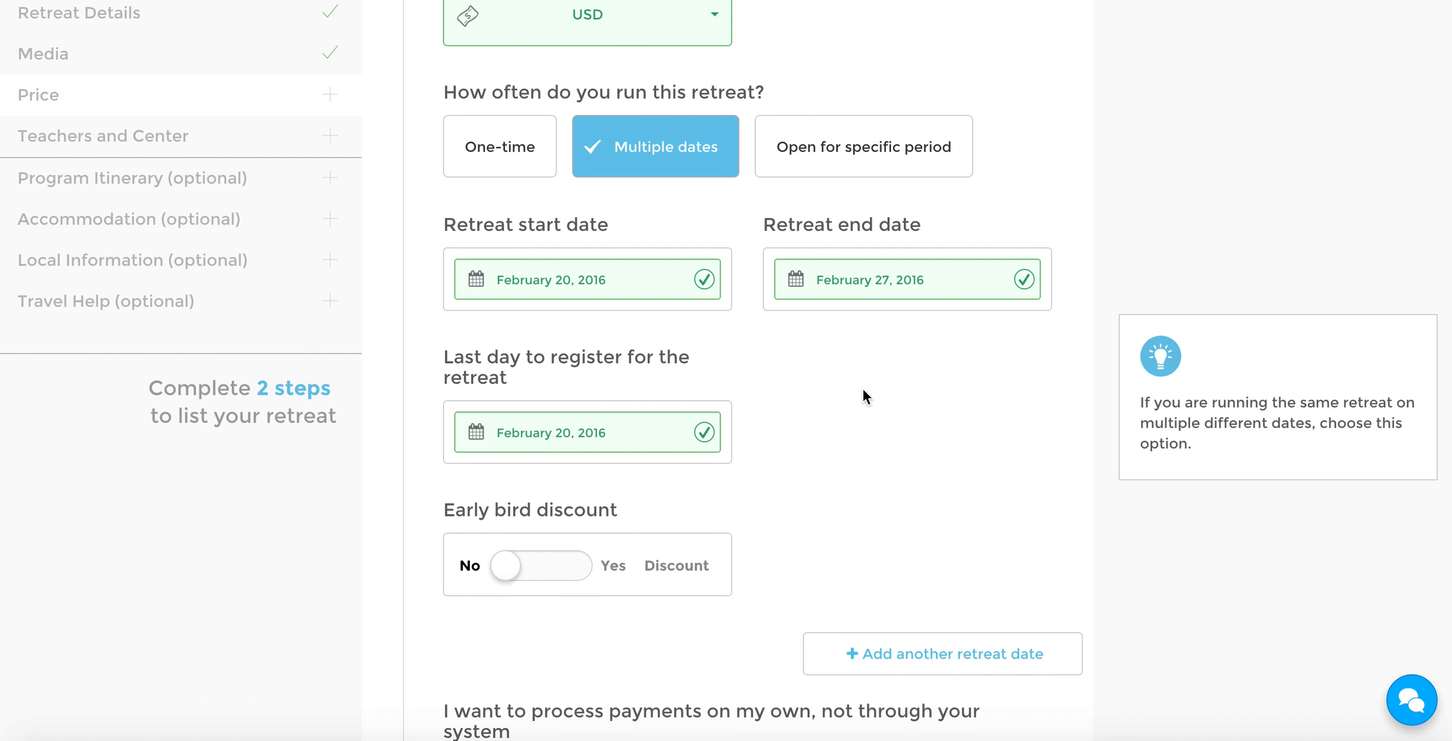
{"action": "scroll", "coordinate": [863, 394], "scroll_direction": "down", "scroll_amount": 2}
{"action": "left_click", "coordinate": [567, 495]}
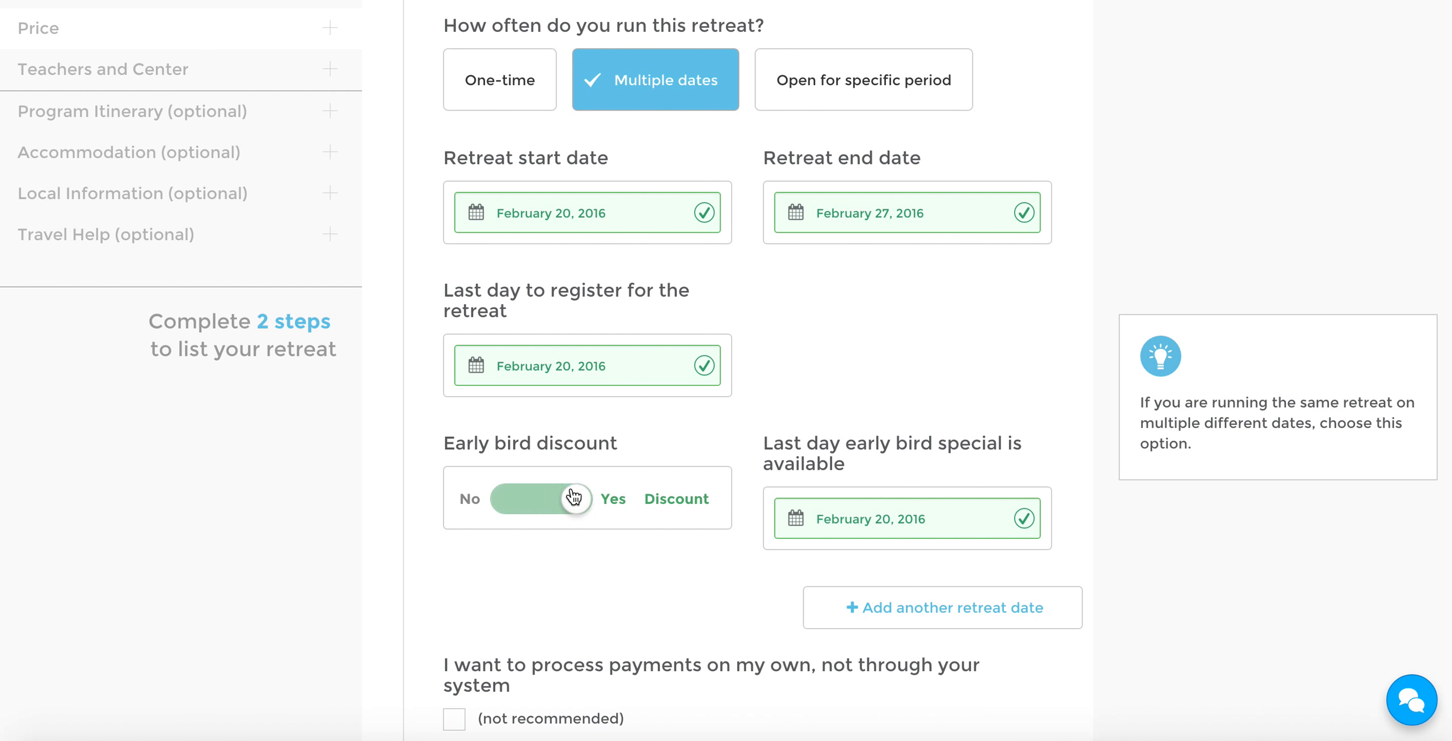
{"action": "left_click", "coordinate": [895, 515]}
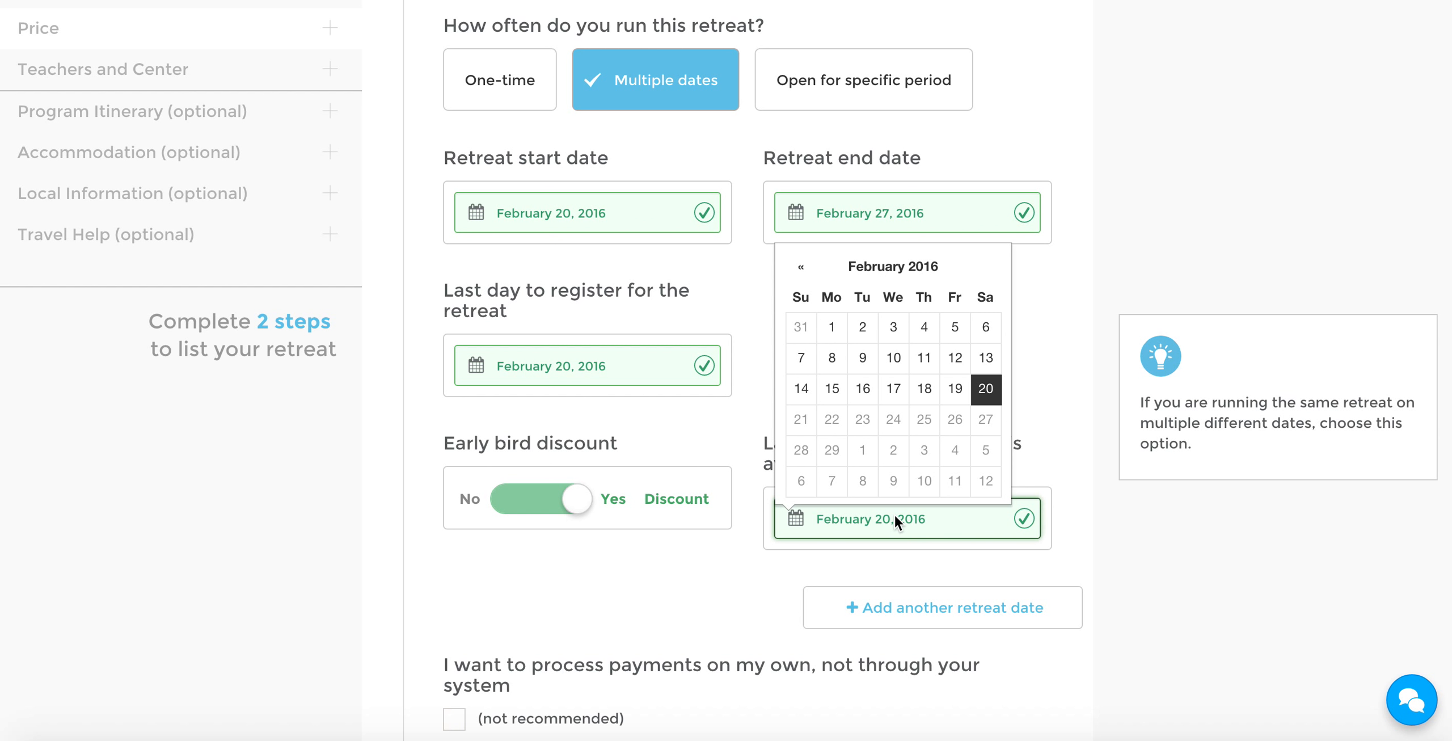
{"action": "left_click", "coordinate": [887, 394]}
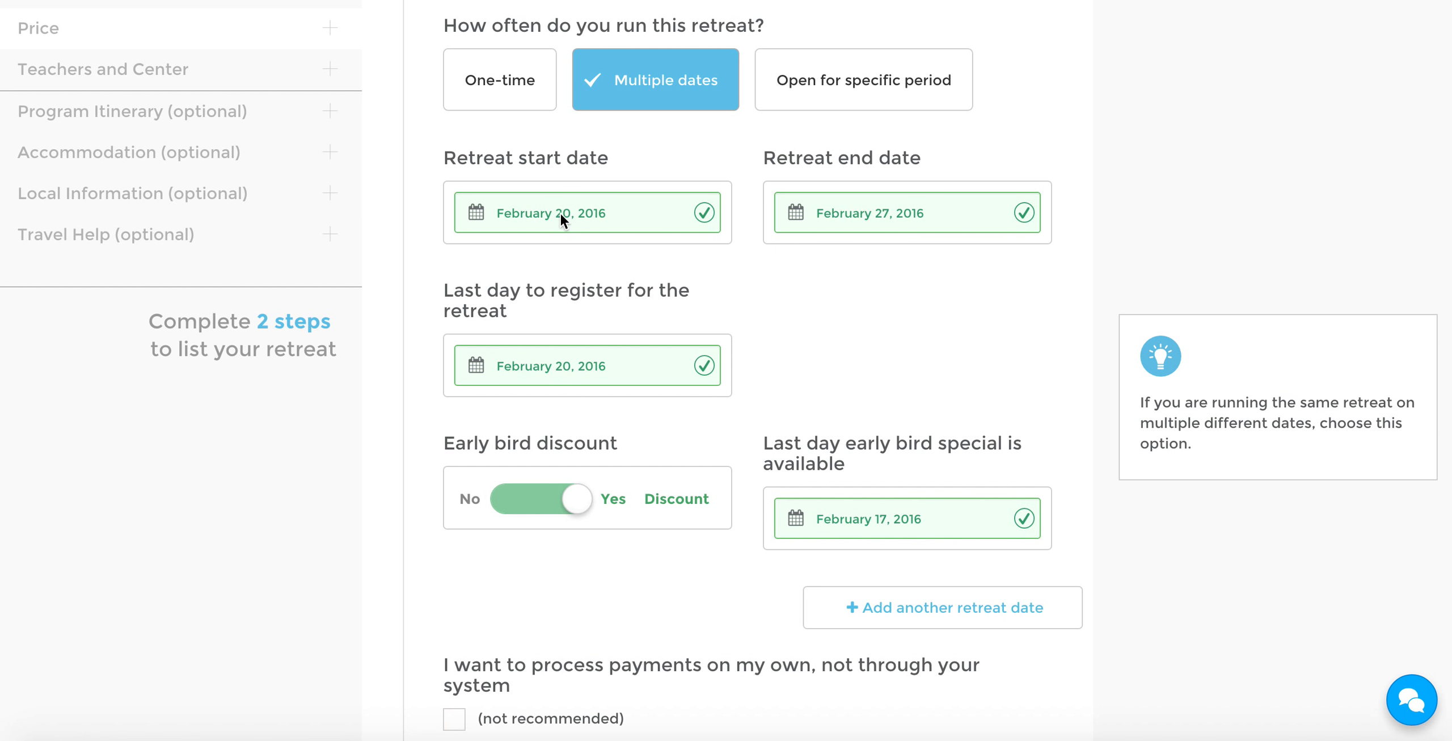
Add another retreat date and set its start date to March 9, 2016
{"action": "left_click", "coordinate": [943, 606]}
{"action": "scroll", "coordinate": [1011, 460], "scroll_direction": "down", "scroll_amount": 3}
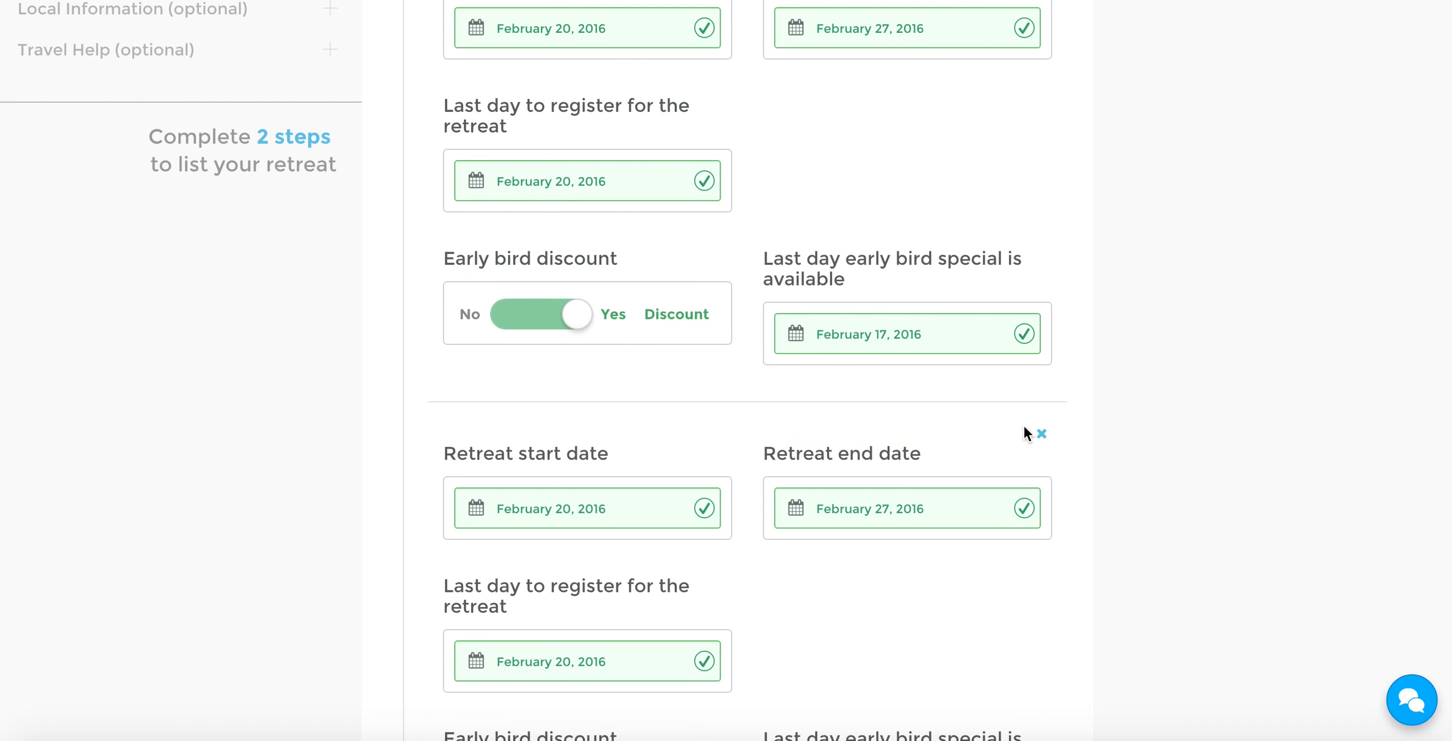
{"action": "left_click", "coordinate": [587, 516]}
{"action": "left_click", "coordinate": [666, 256]}
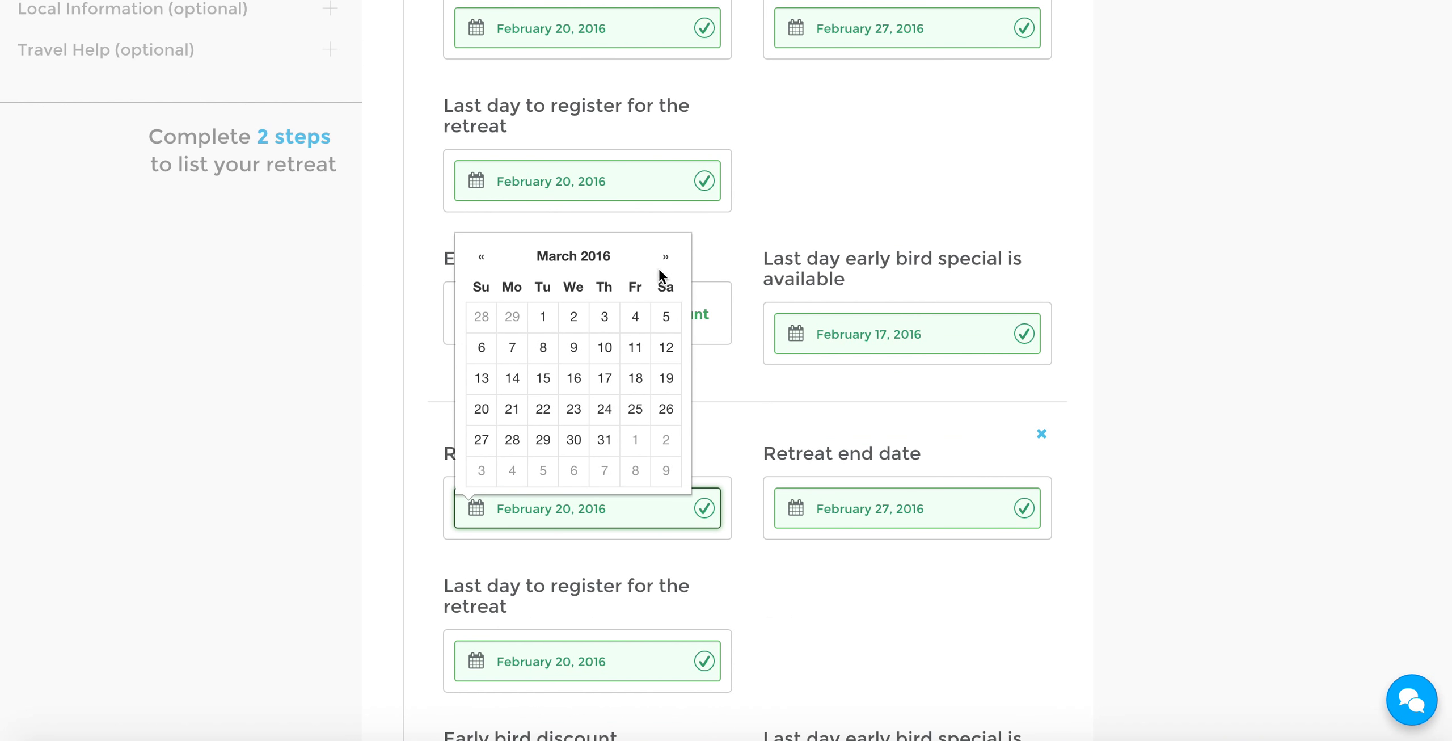
{"action": "left_click", "coordinate": [574, 378]}
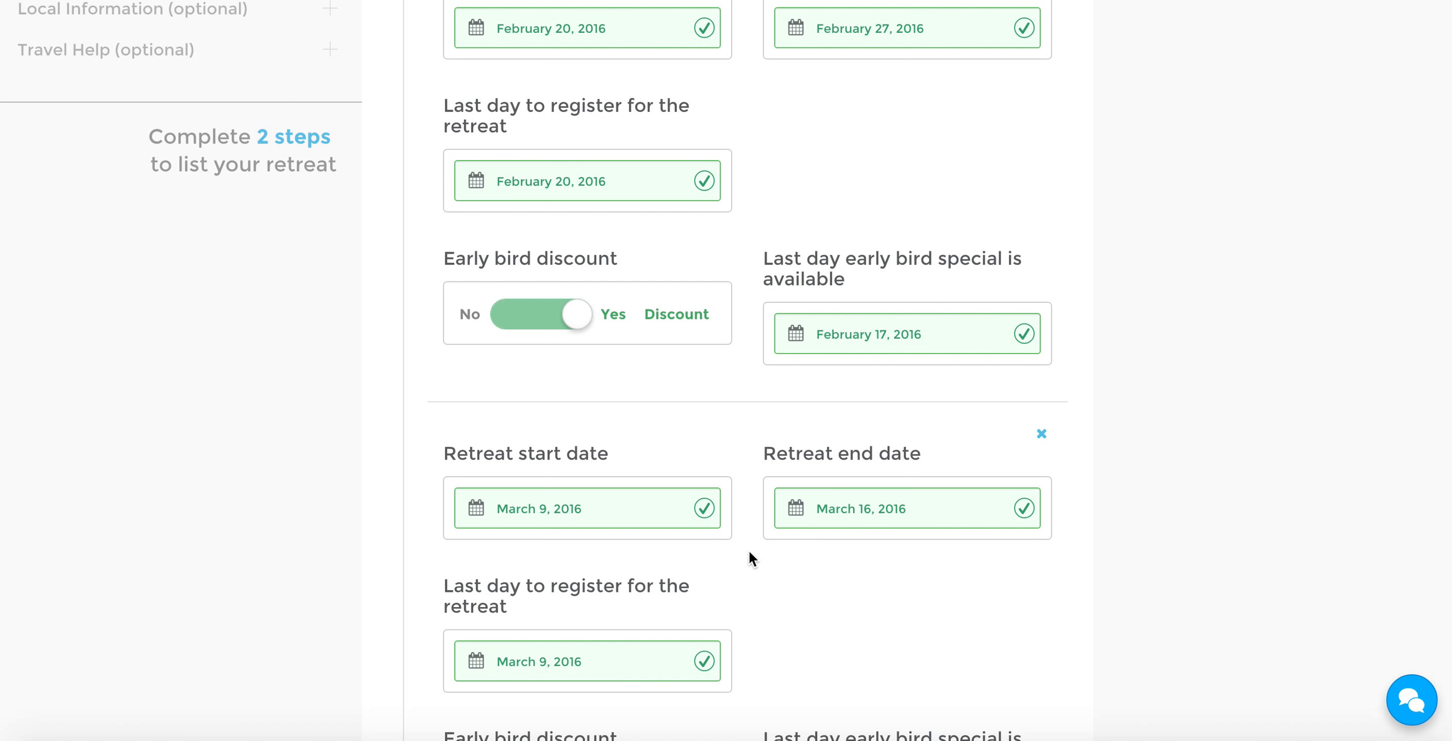
Set the last day to register for the second retreat date to March 6, 2016
{"action": "scroll", "coordinate": [765, 555], "scroll_direction": "down", "scroll_amount": 1}
{"action": "left_click", "coordinate": [588, 581]}
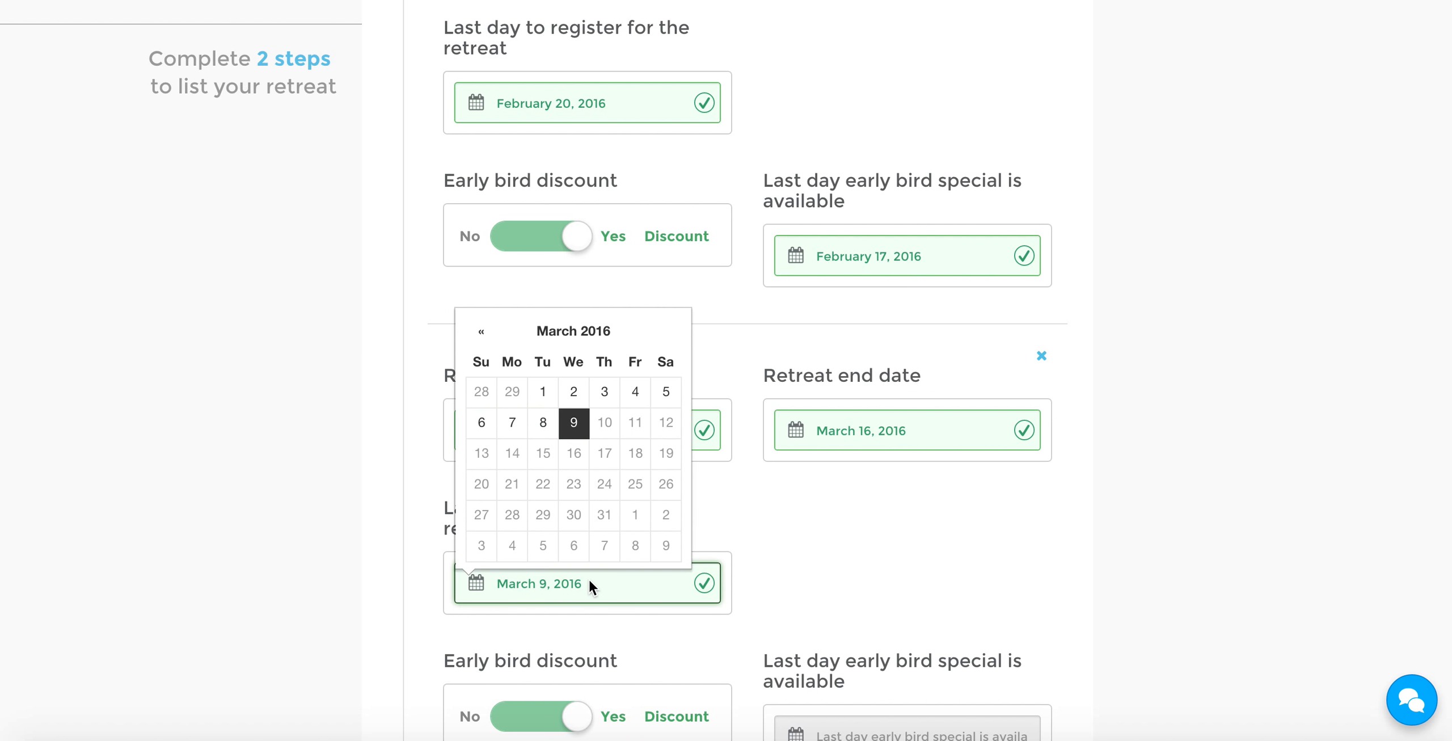
{"action": "left_click", "coordinate": [493, 424]}
Set the last day of the second retreat date's early bird special to March 4, 2016
{"action": "scroll", "coordinate": [845, 538], "scroll_direction": "down", "scroll_amount": 3}
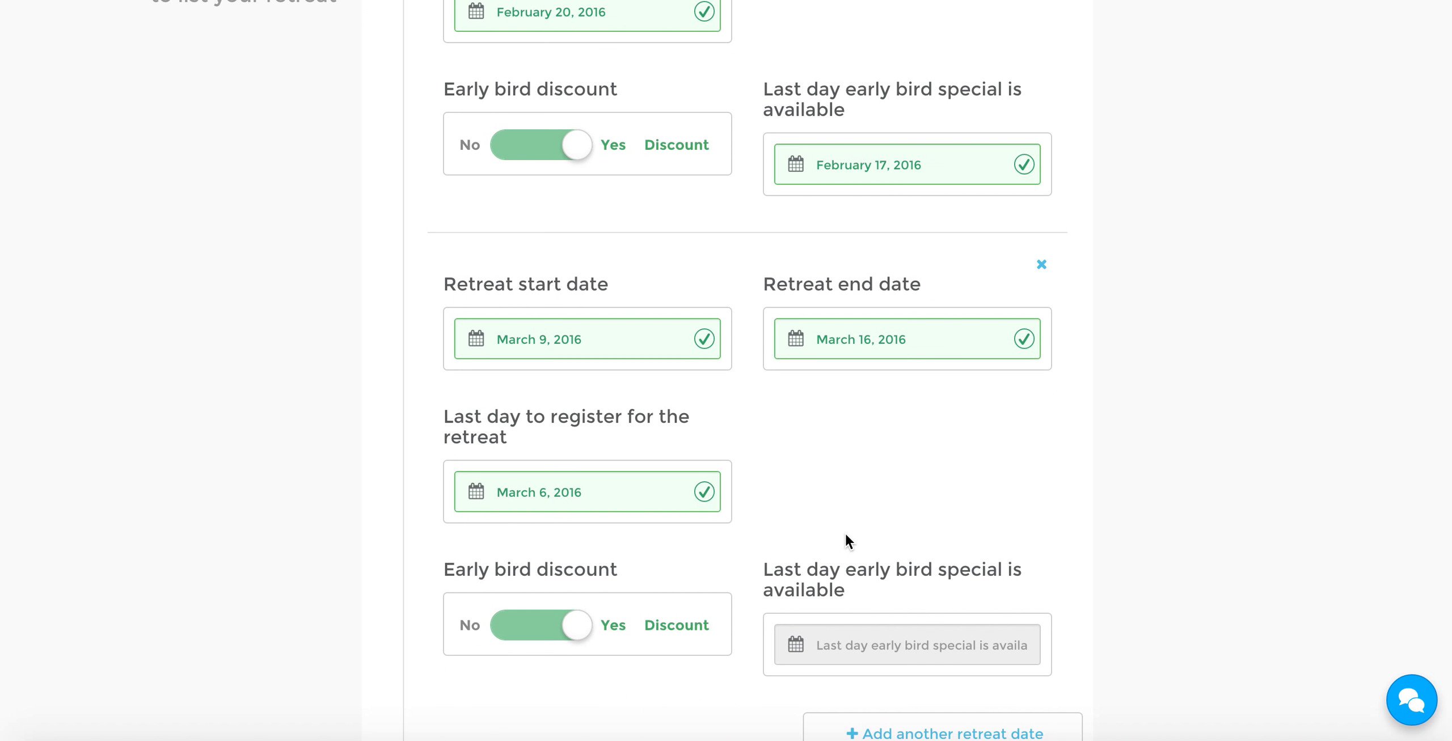
{"action": "scroll", "coordinate": [510, 517], "scroll_direction": "up", "scroll_amount": 2}
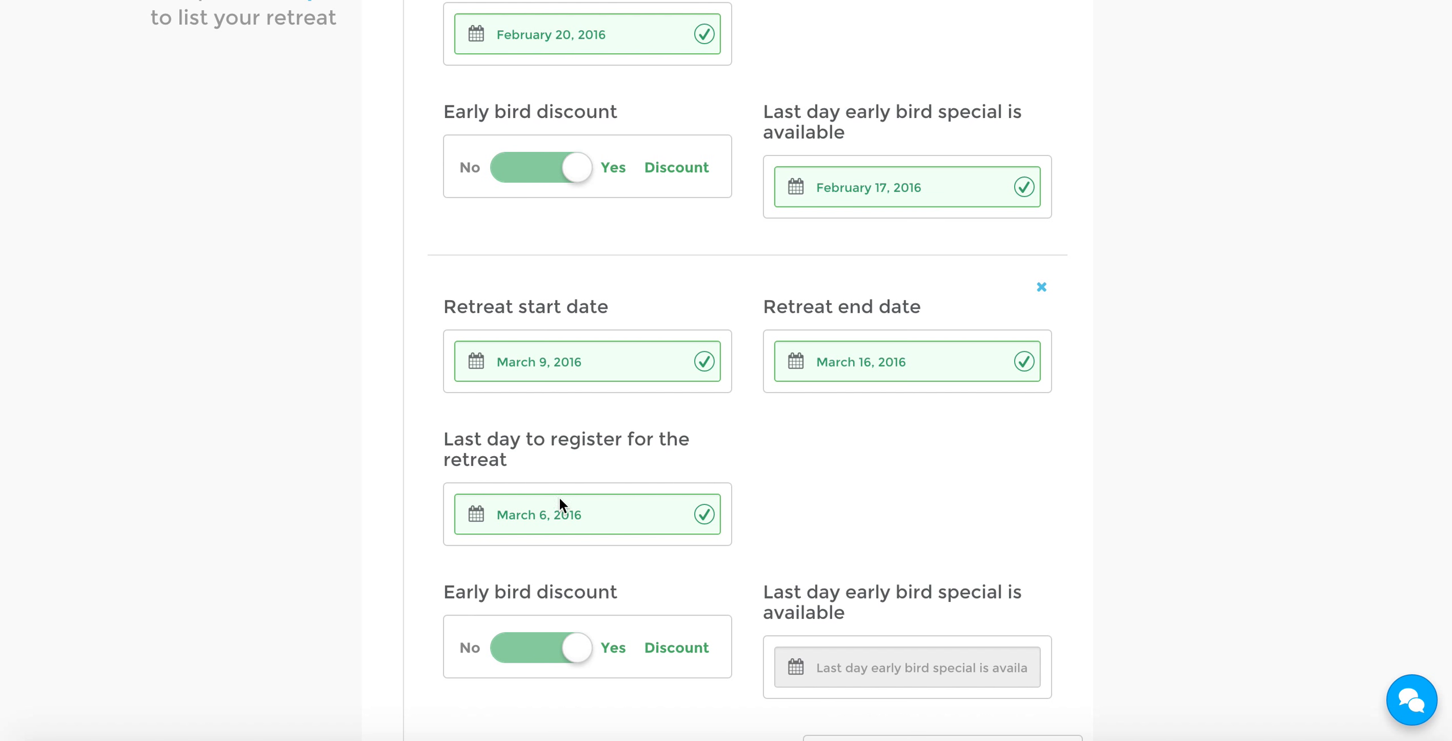
{"action": "scroll", "coordinate": [592, 457], "scroll_direction": "down", "scroll_amount": 1}
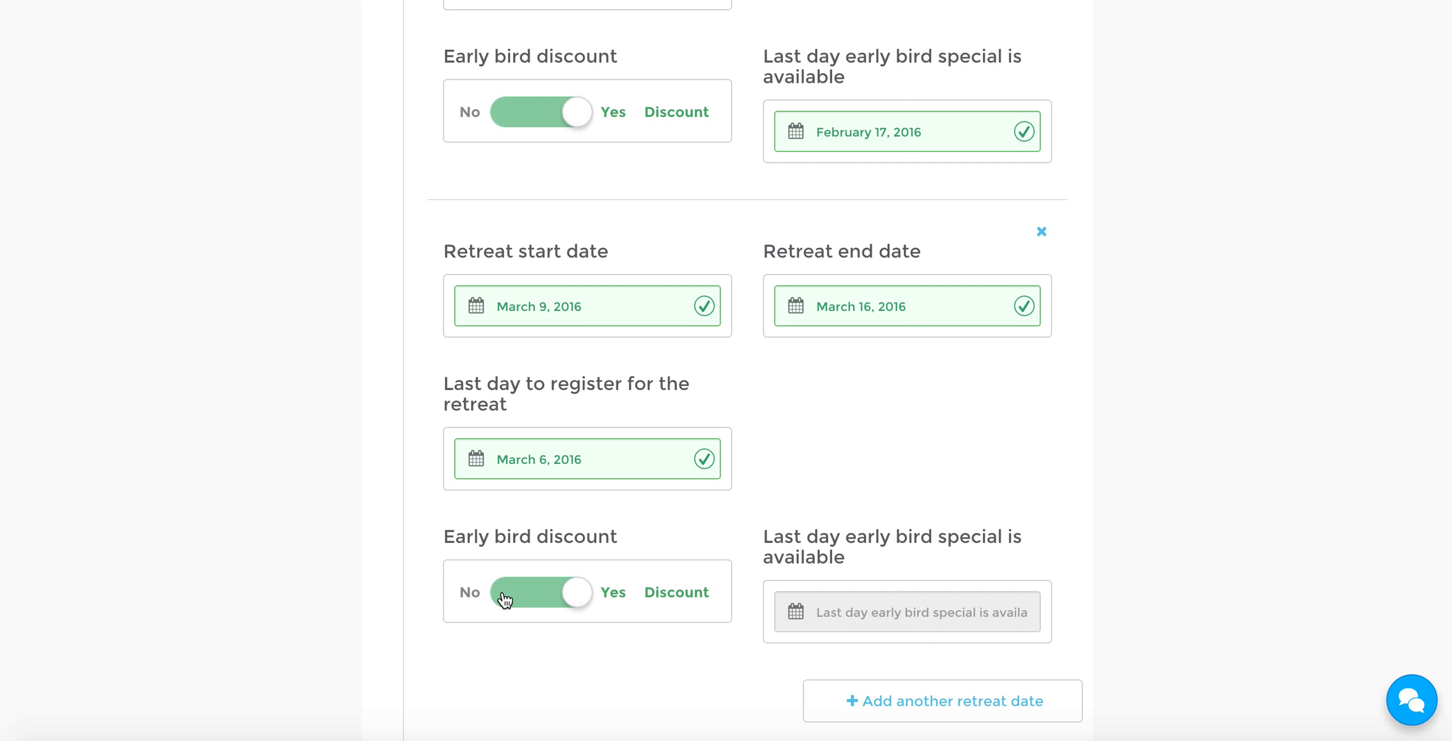
{"action": "left_click", "coordinate": [964, 612]}
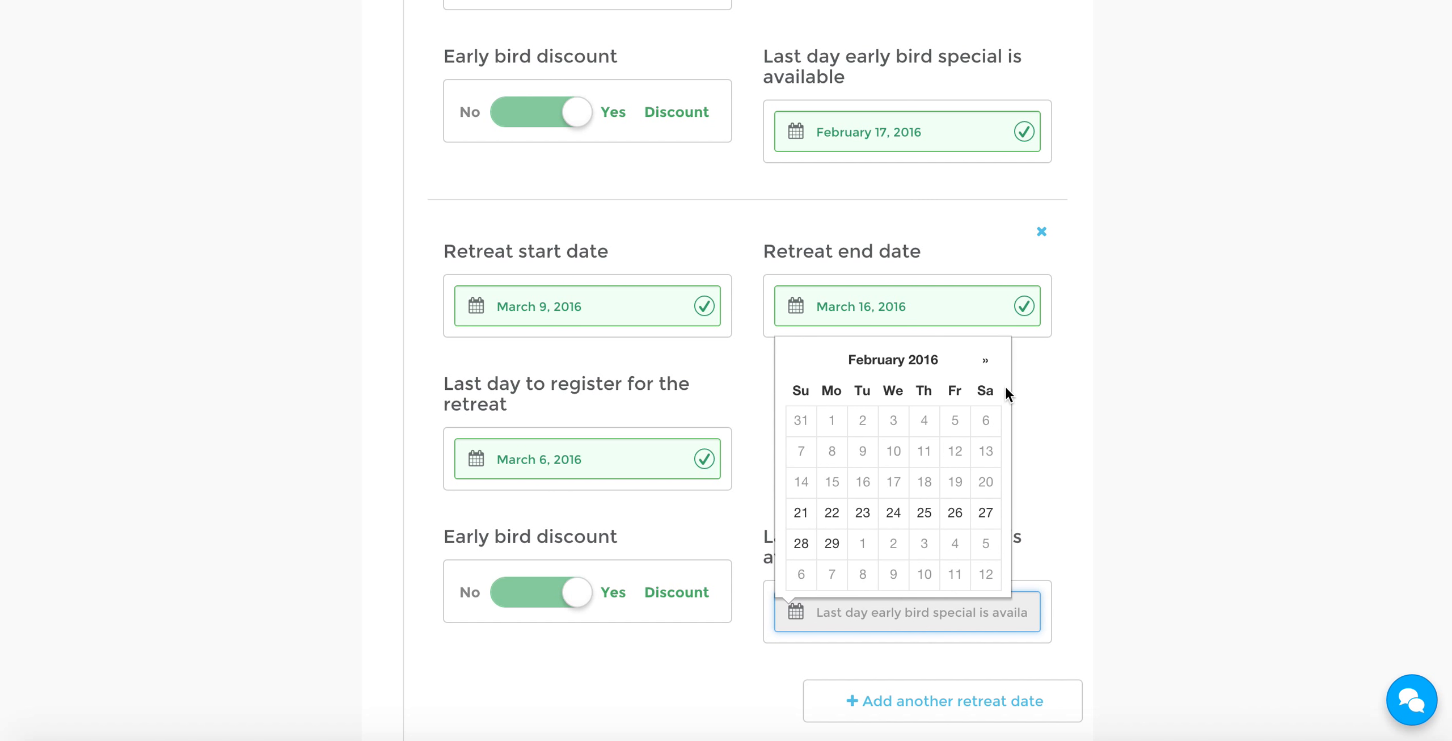
{"action": "left_click", "coordinate": [985, 359]}
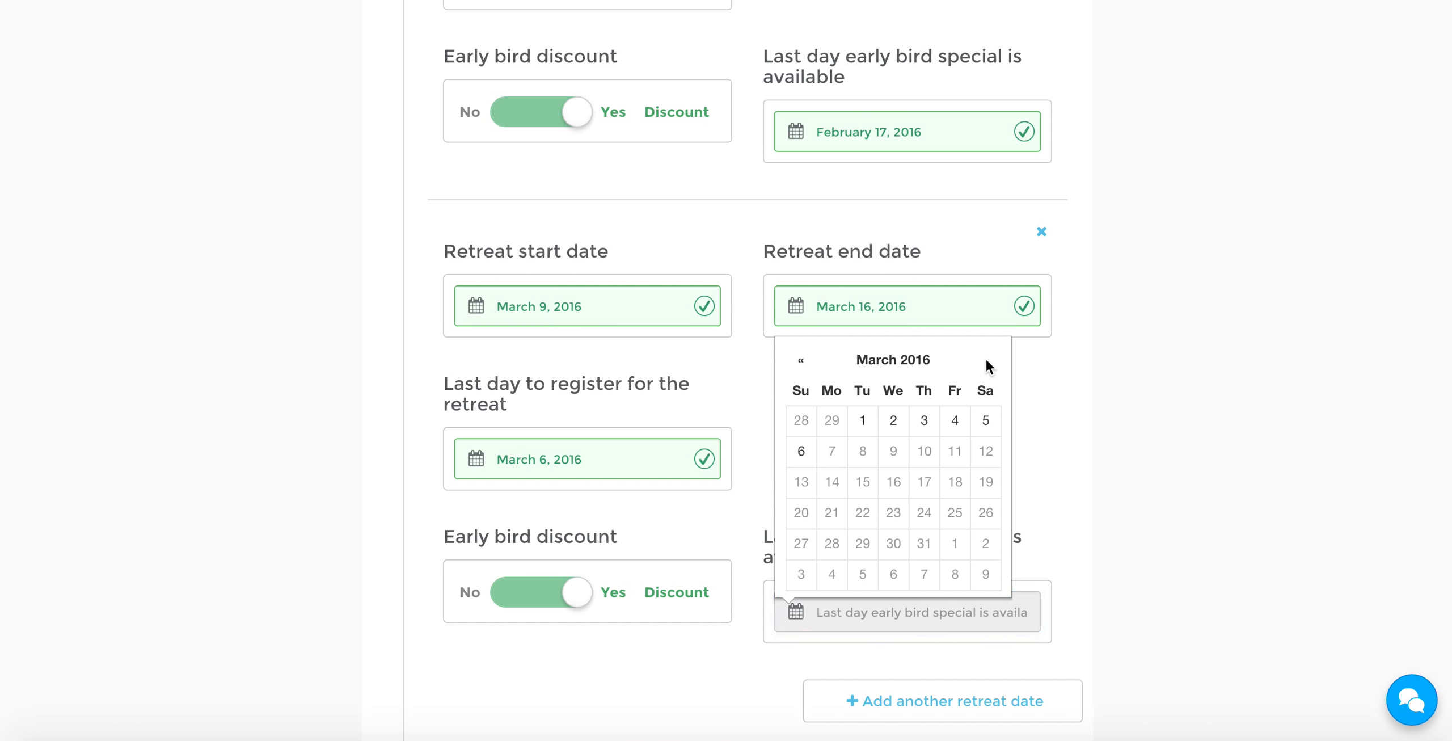
{"action": "left_click", "coordinate": [952, 422]}
{"action": "scroll", "coordinate": [942, 430], "scroll_direction": "up", "scroll_amount": 3}
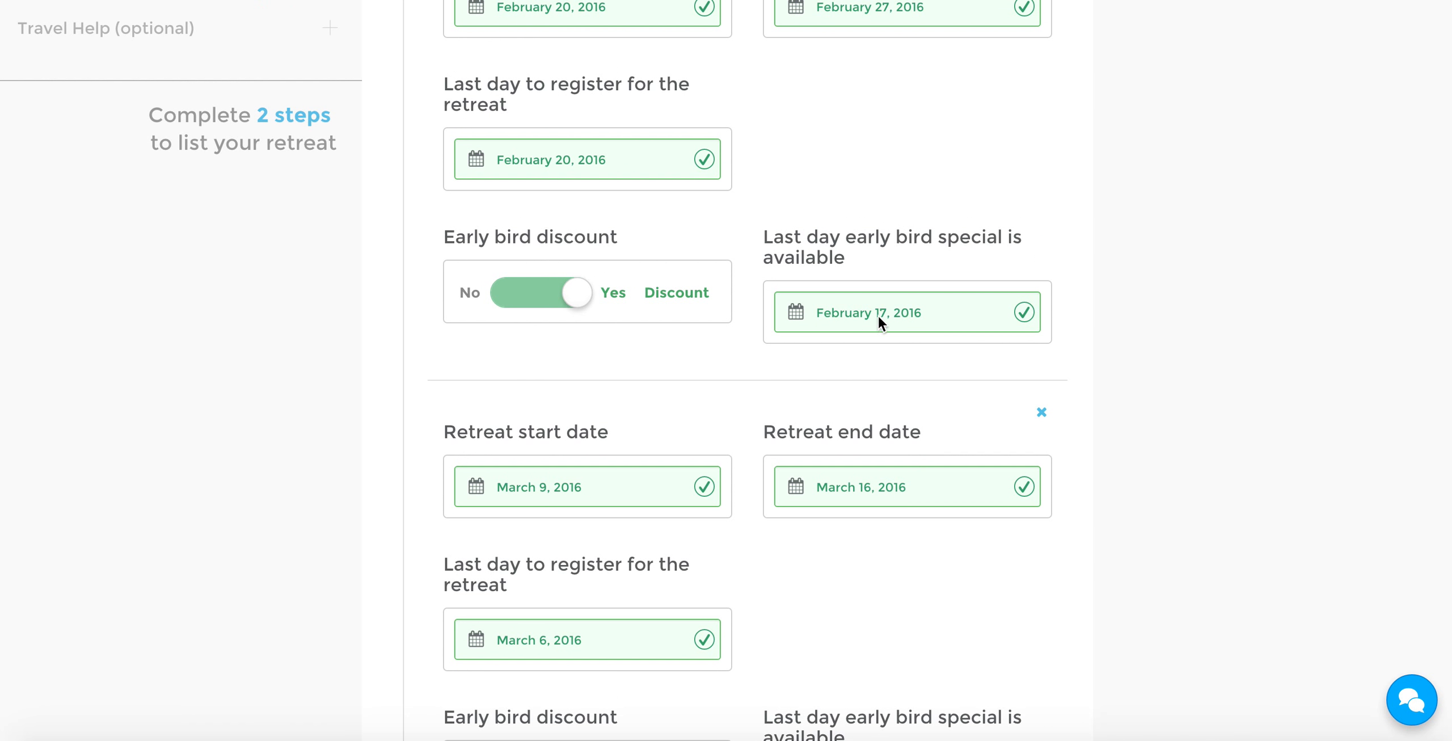
{"action": "scroll", "coordinate": [874, 315], "scroll_direction": "down", "scroll_amount": 3}
{"action": "scroll", "coordinate": [1020, 561], "scroll_direction": "down", "scroll_amount": 4}
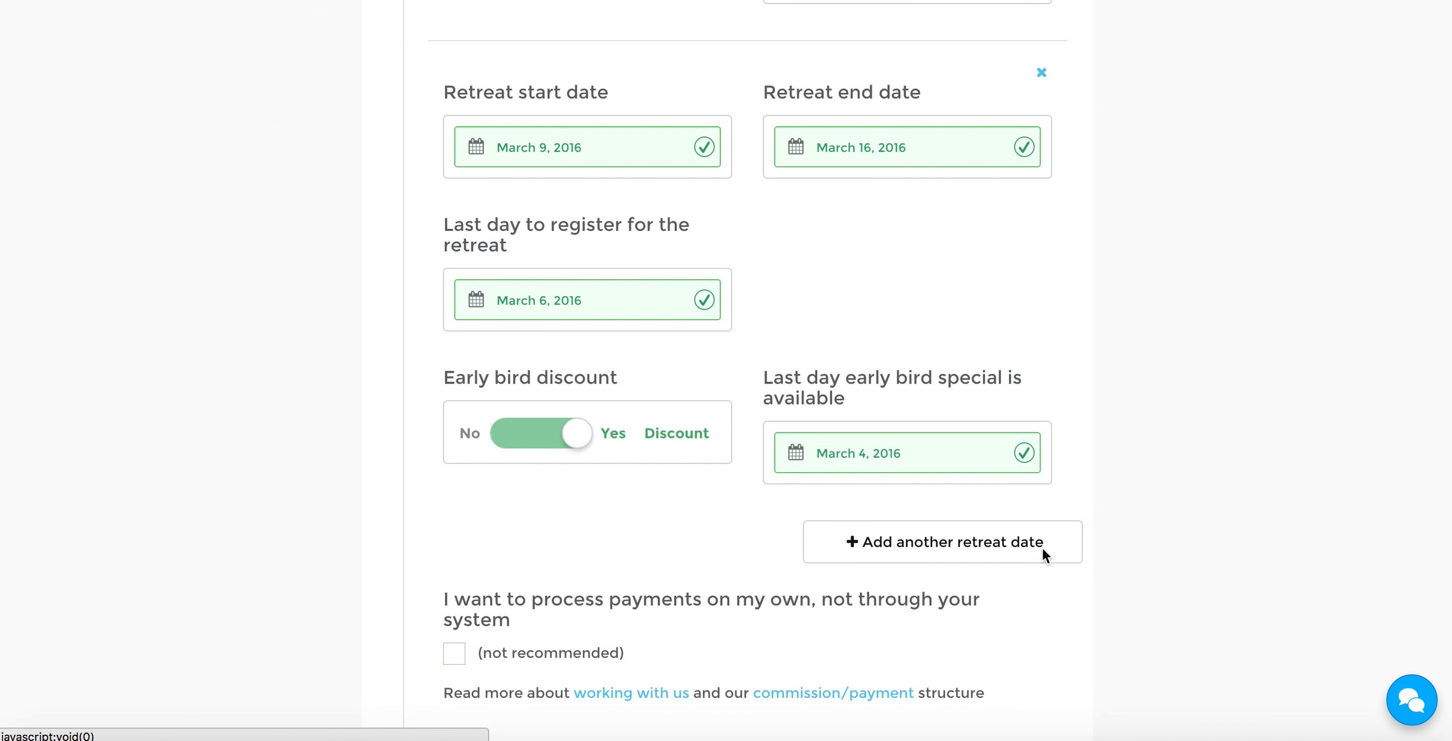
Add a third retreat date entry below the March 9, 2016 retreat
{"action": "left_click", "coordinate": [976, 544]}
{"action": "scroll", "coordinate": [1043, 505], "scroll_direction": "down", "scroll_amount": 5}
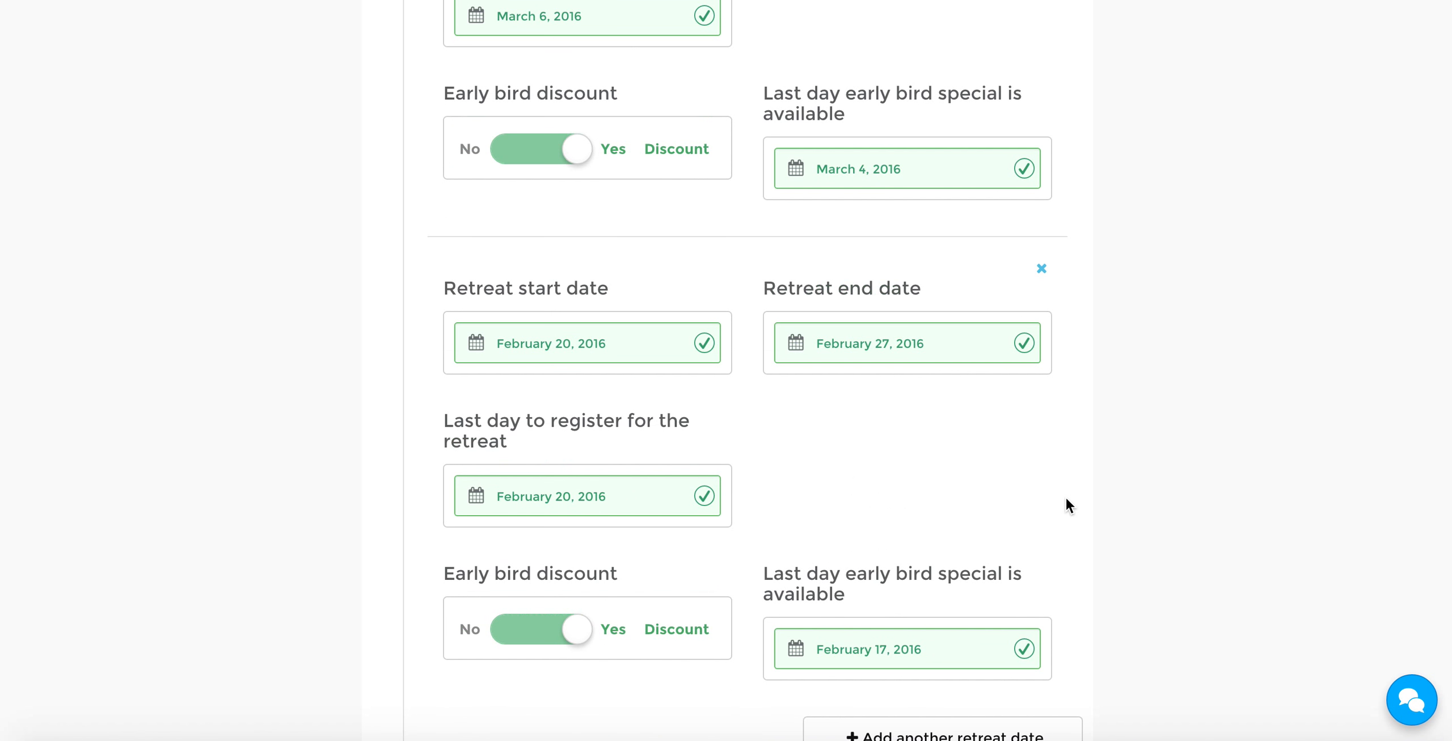
Switch the retreat frequency to Open for specific period and set the start date to March 1, 2016
{"action": "scroll", "coordinate": [890, 517], "scroll_direction": "up", "scroll_amount": 20}
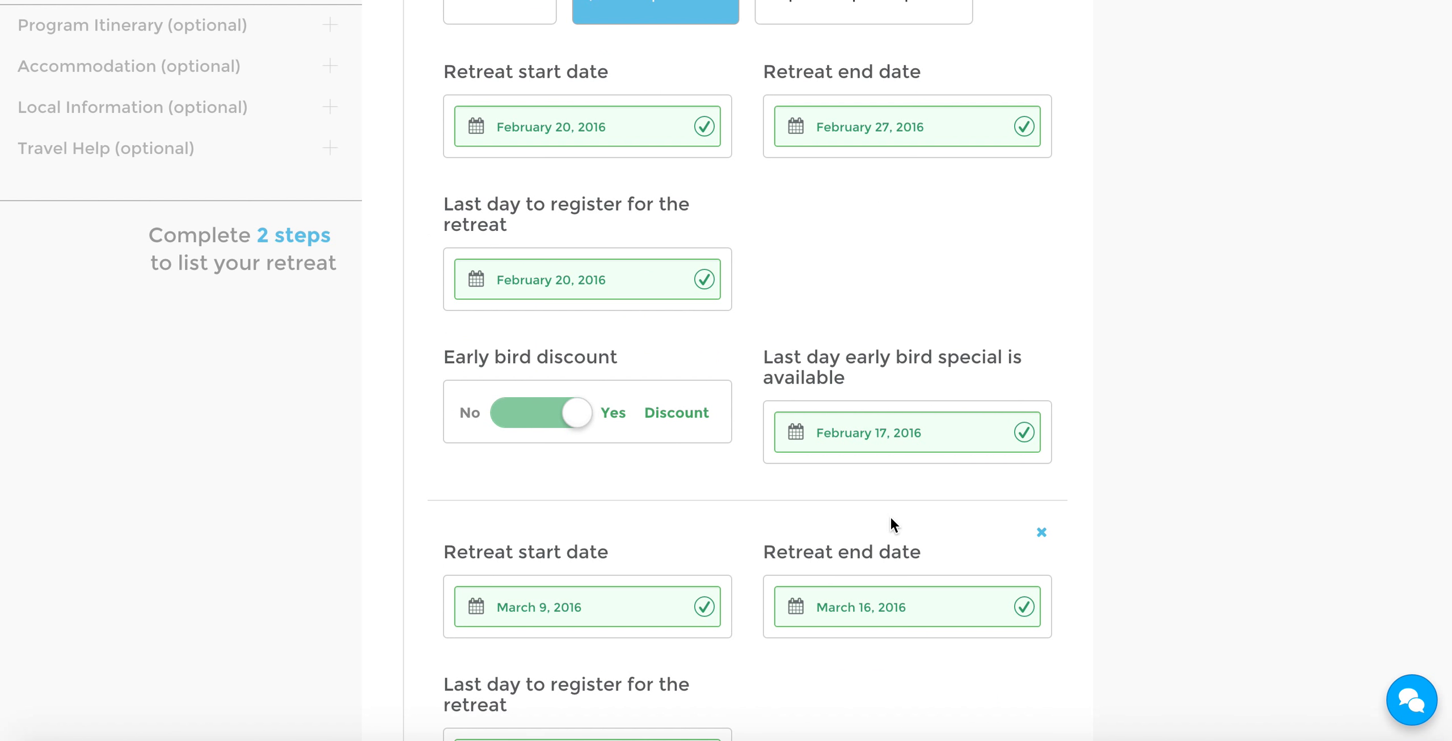
{"action": "mouse_move", "coordinate": [874, 338]}
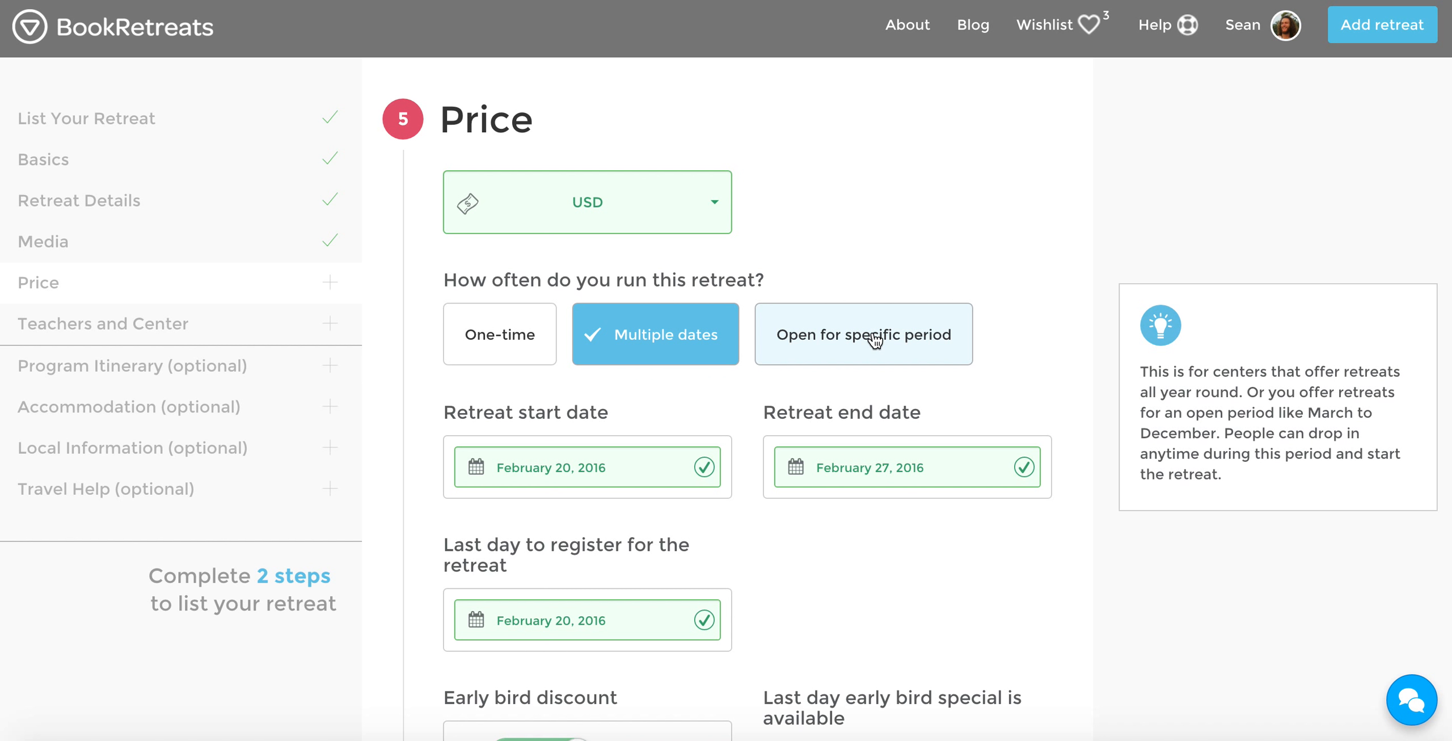
{"action": "left_click", "coordinate": [875, 340]}
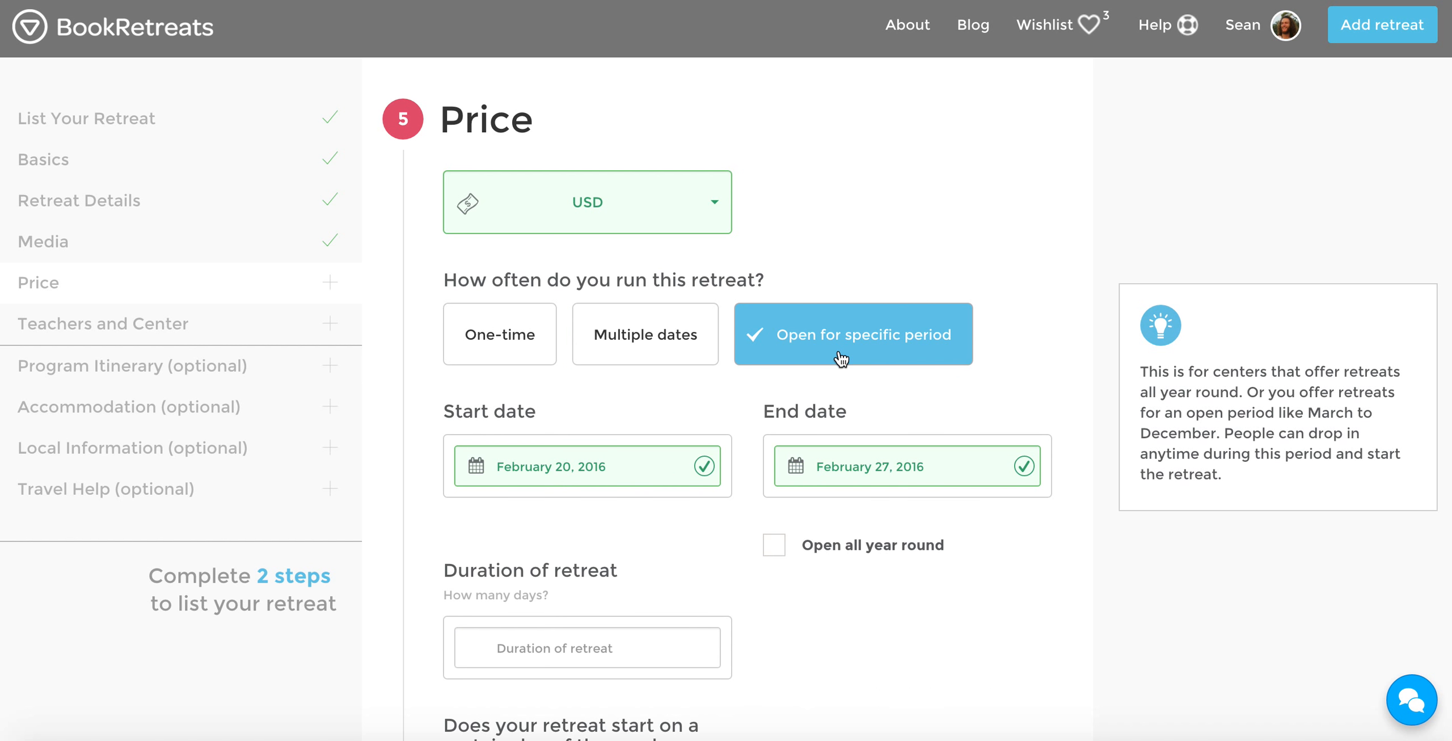
{"action": "left_click", "coordinate": [536, 465]}
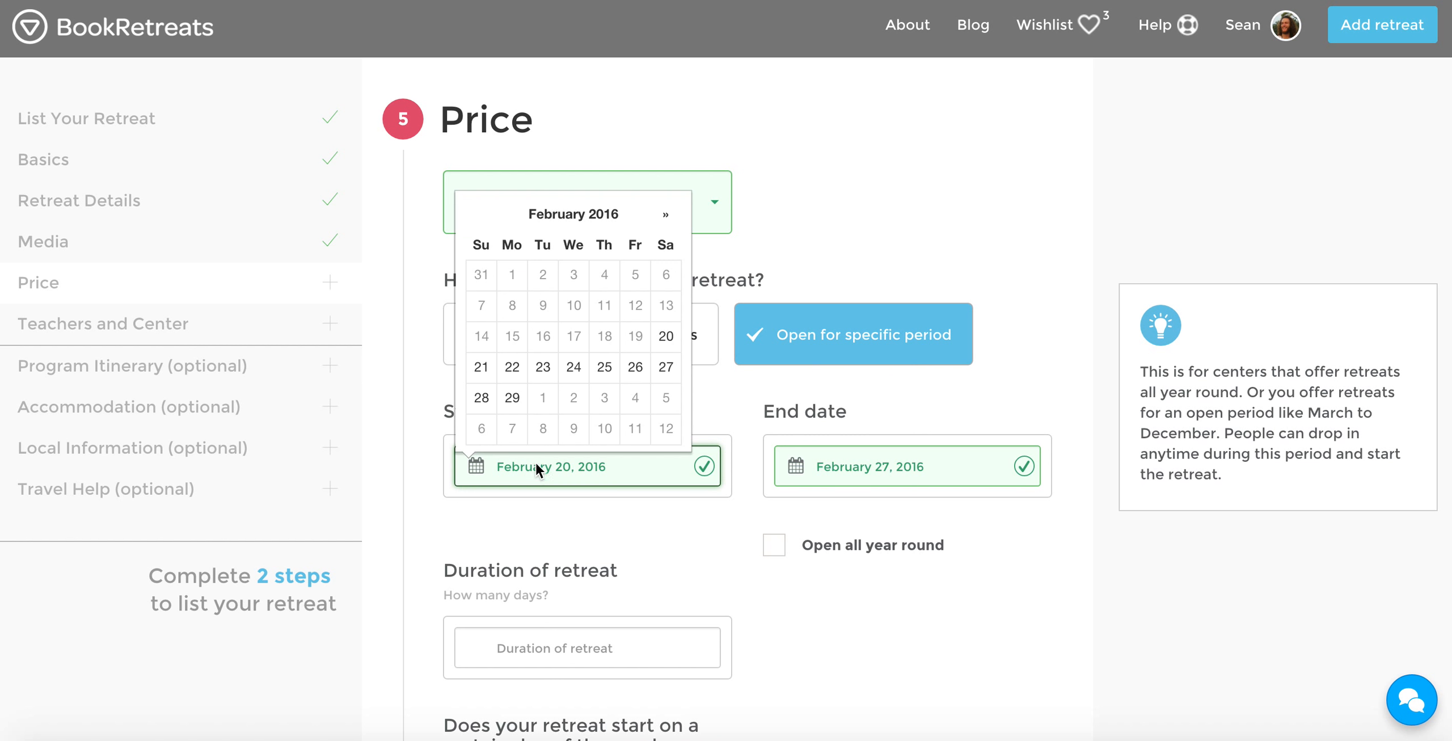
{"action": "left_click", "coordinate": [665, 214]}
{"action": "left_click", "coordinate": [542, 276]}
Set the end date of the open period to August 31, 2016
{"action": "left_click", "coordinate": [844, 465]}
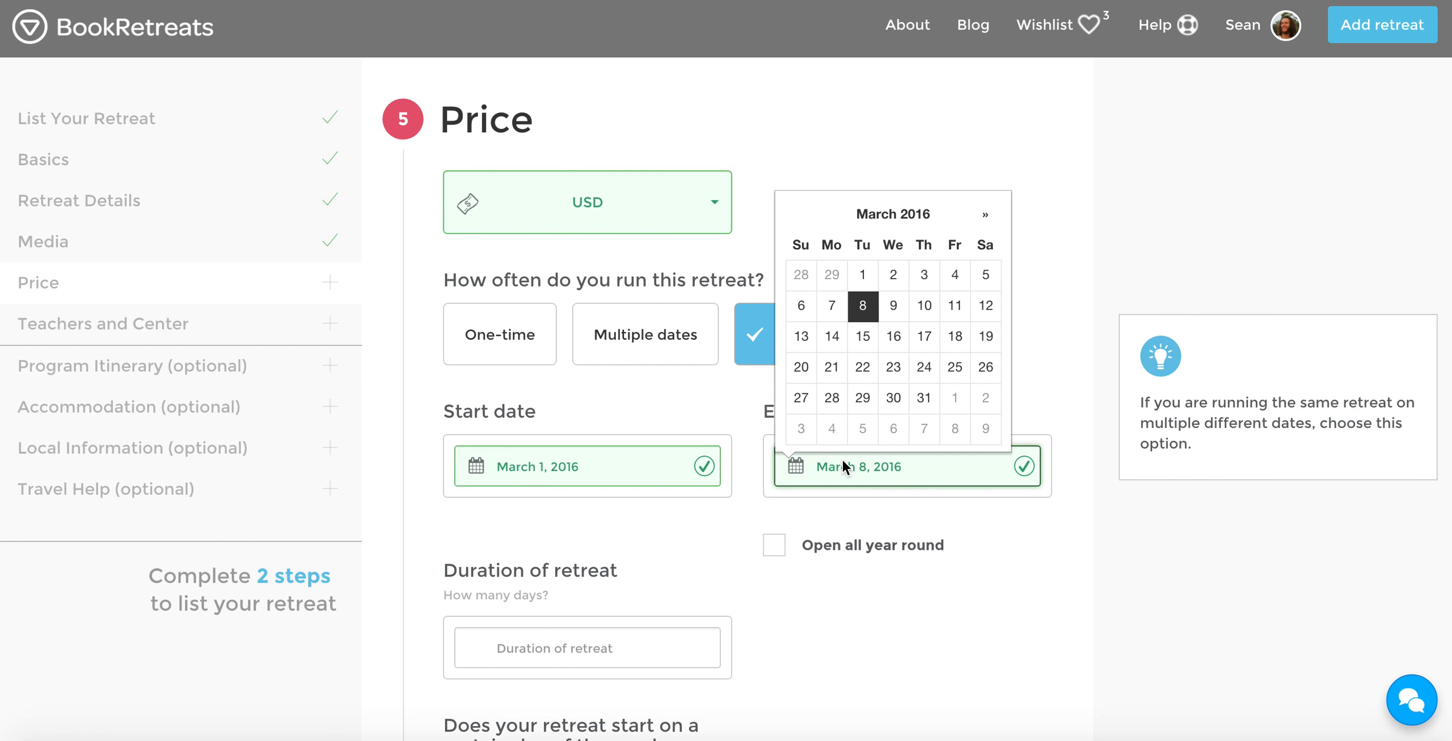
{"action": "left_click", "coordinate": [986, 214]}
{"action": "left_click", "coordinate": [987, 214]}
{"action": "left_click", "coordinate": [986, 213]}
{"action": "left_click", "coordinate": [986, 214]}
{"action": "left_click", "coordinate": [986, 214]}
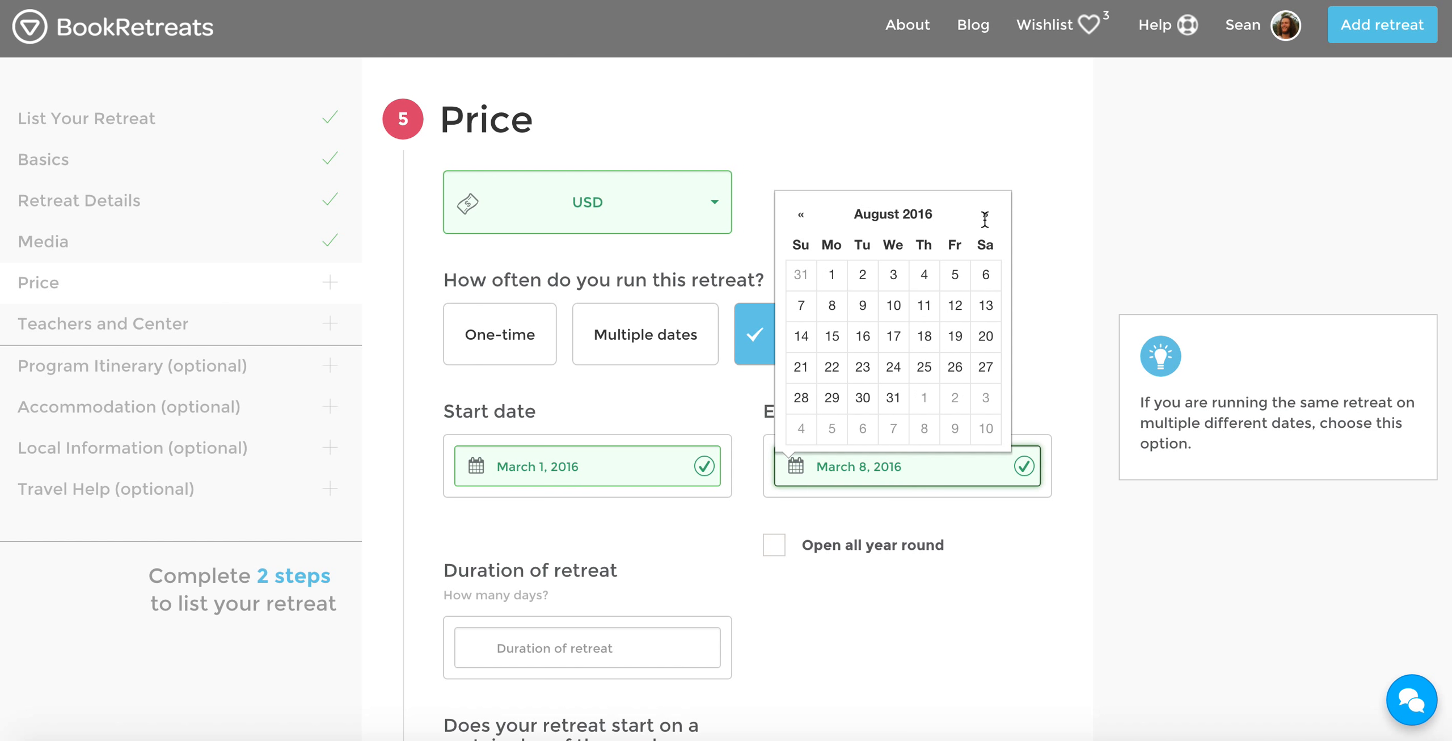
{"action": "left_click", "coordinate": [893, 399]}
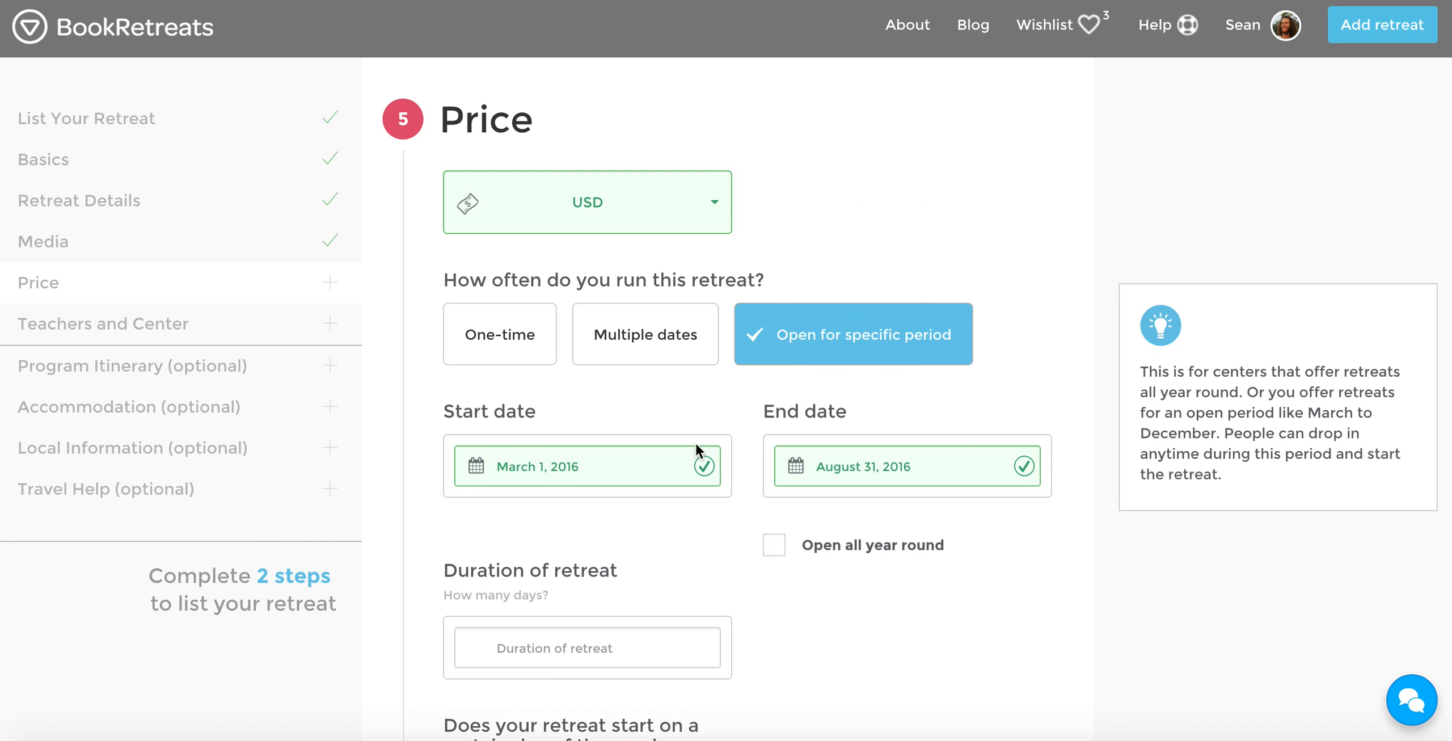
Set the duration of the retreat to 8 days
{"action": "scroll", "coordinate": [805, 513], "scroll_direction": "down", "scroll_amount": 1}
{"action": "left_click", "coordinate": [603, 579]}
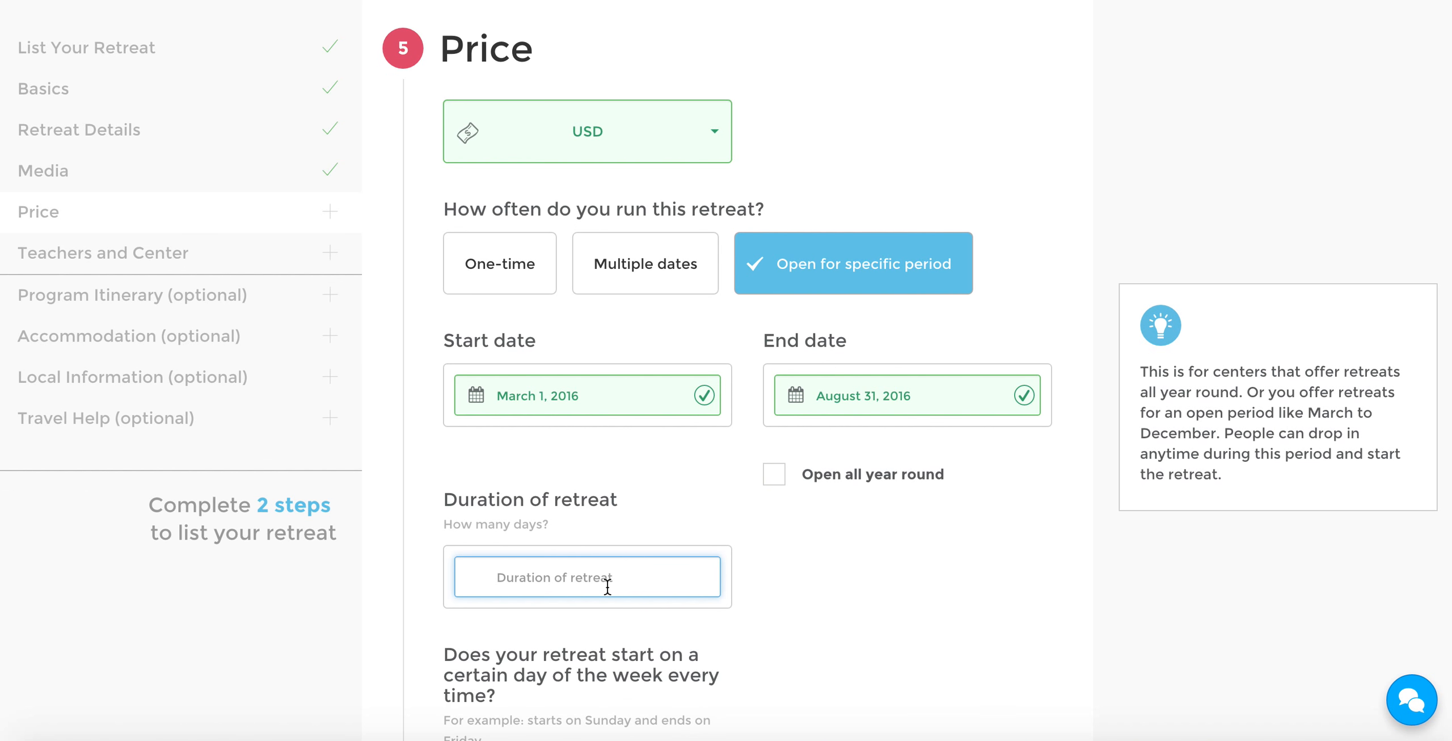
{"action": "type", "text": "6"}
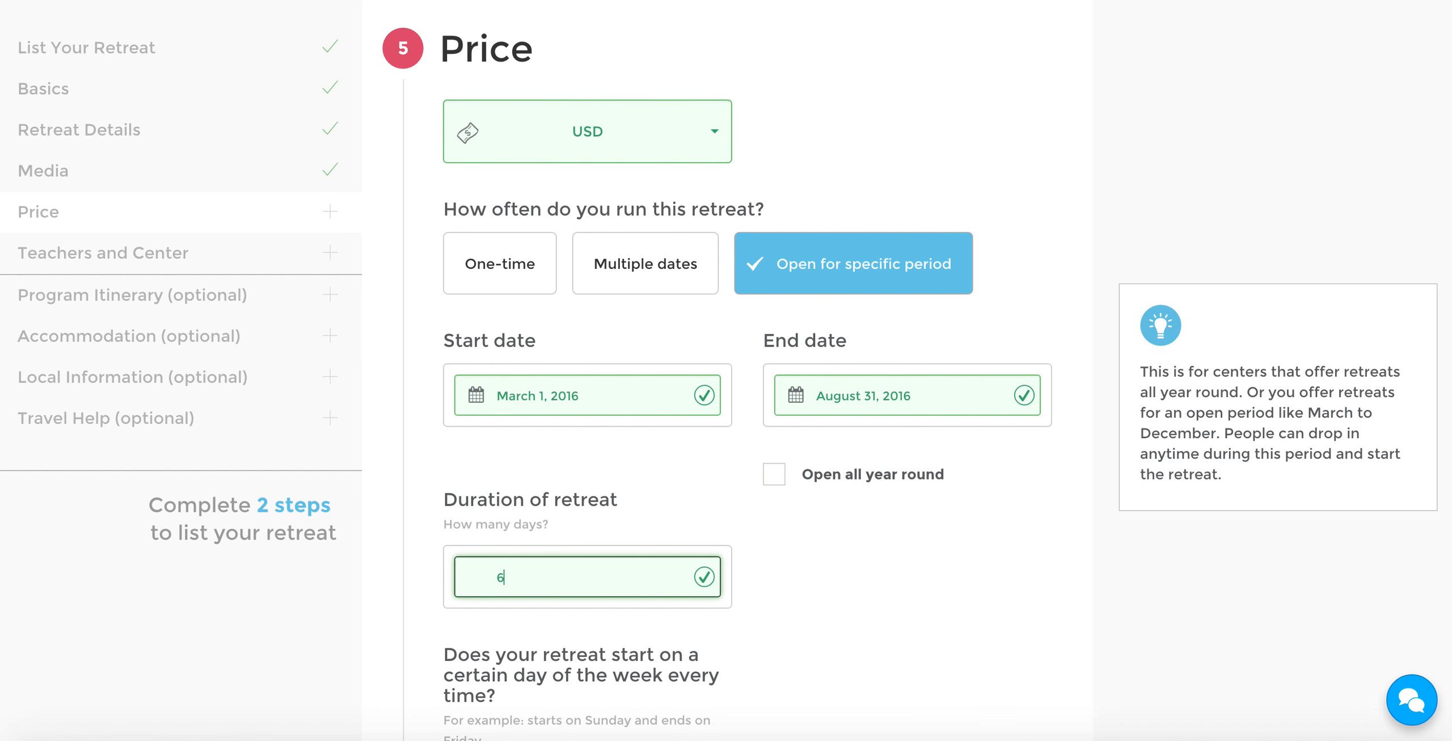
{"action": "key", "text": "BackSpace"}
{"action": "type", "text": "7"}
{"action": "key", "text": "BackSpace"}
{"action": "type", "text": "8"}
{"action": "left_click", "coordinate": [816, 550]}
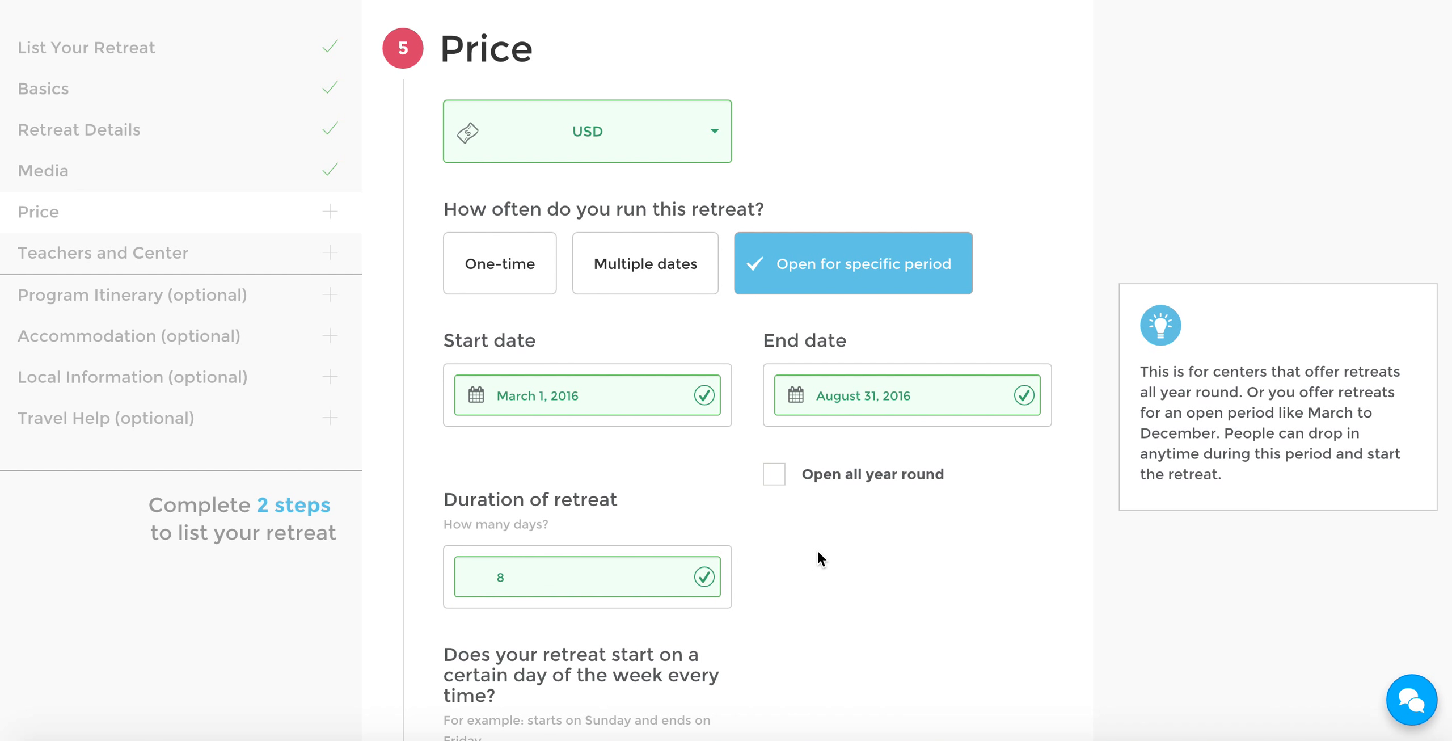
Specify that the retreat always starts on a Sunday and mark it as open all year round
{"action": "scroll", "coordinate": [820, 499], "scroll_direction": "down", "scroll_amount": 3}
{"action": "scroll", "coordinate": [818, 496], "scroll_direction": "down", "scroll_amount": 1}
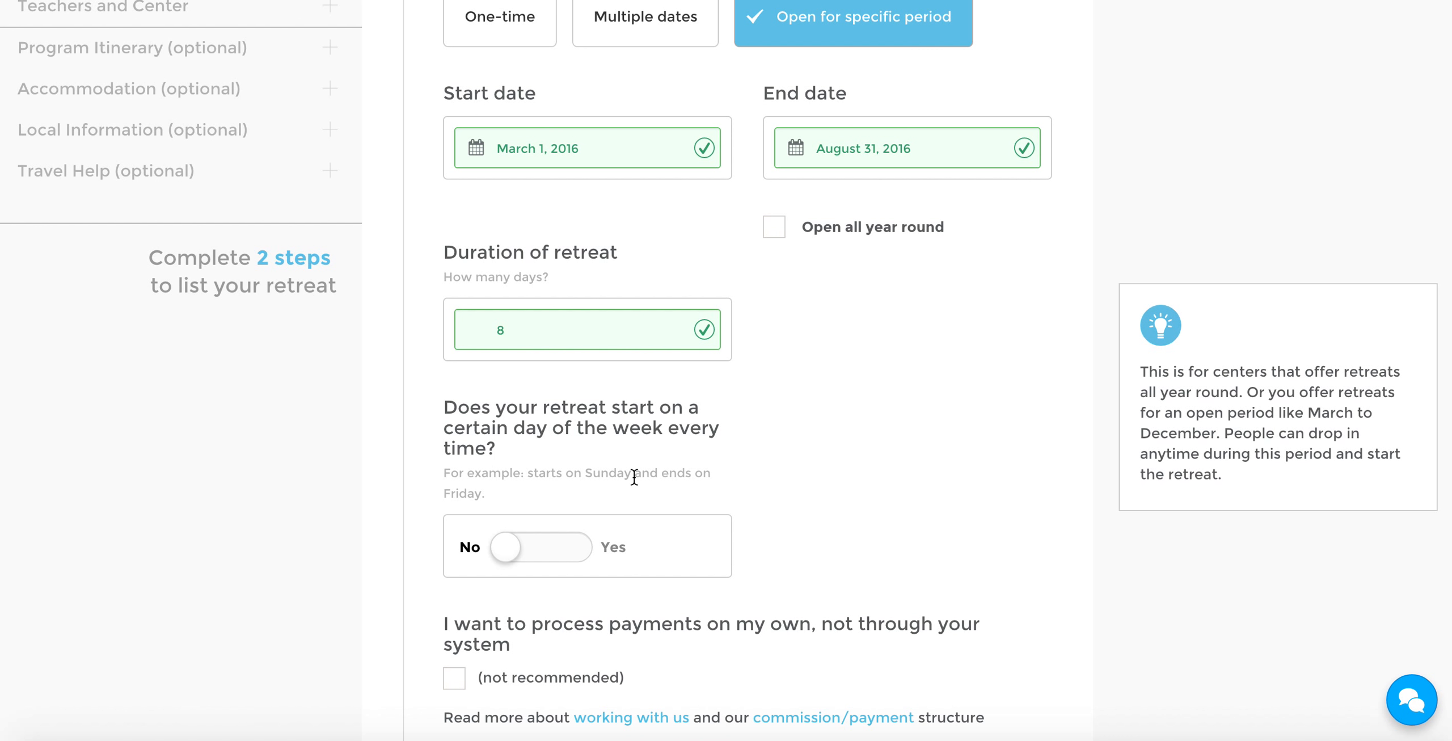
{"action": "left_click", "coordinate": [580, 550]}
{"action": "left_click", "coordinate": [902, 546]}
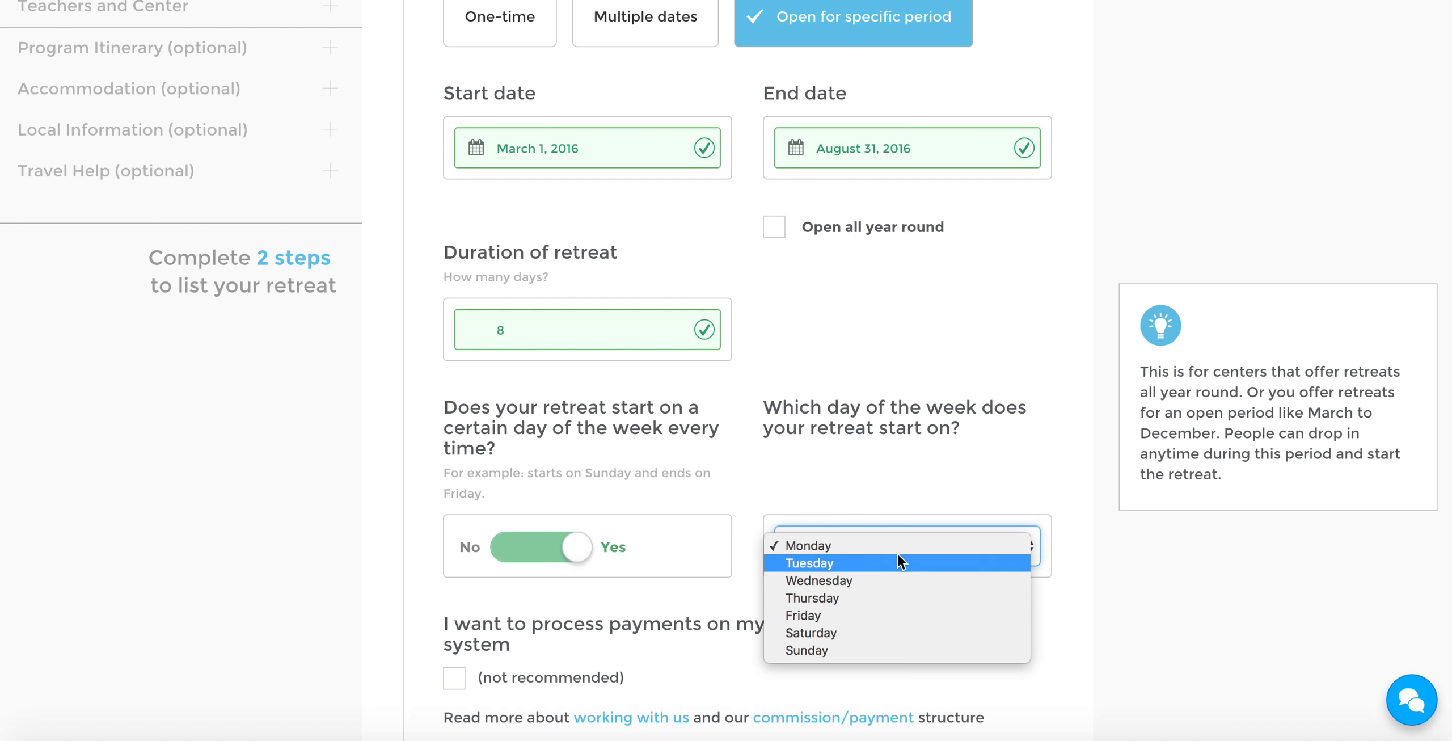
{"action": "left_click", "coordinate": [862, 652]}
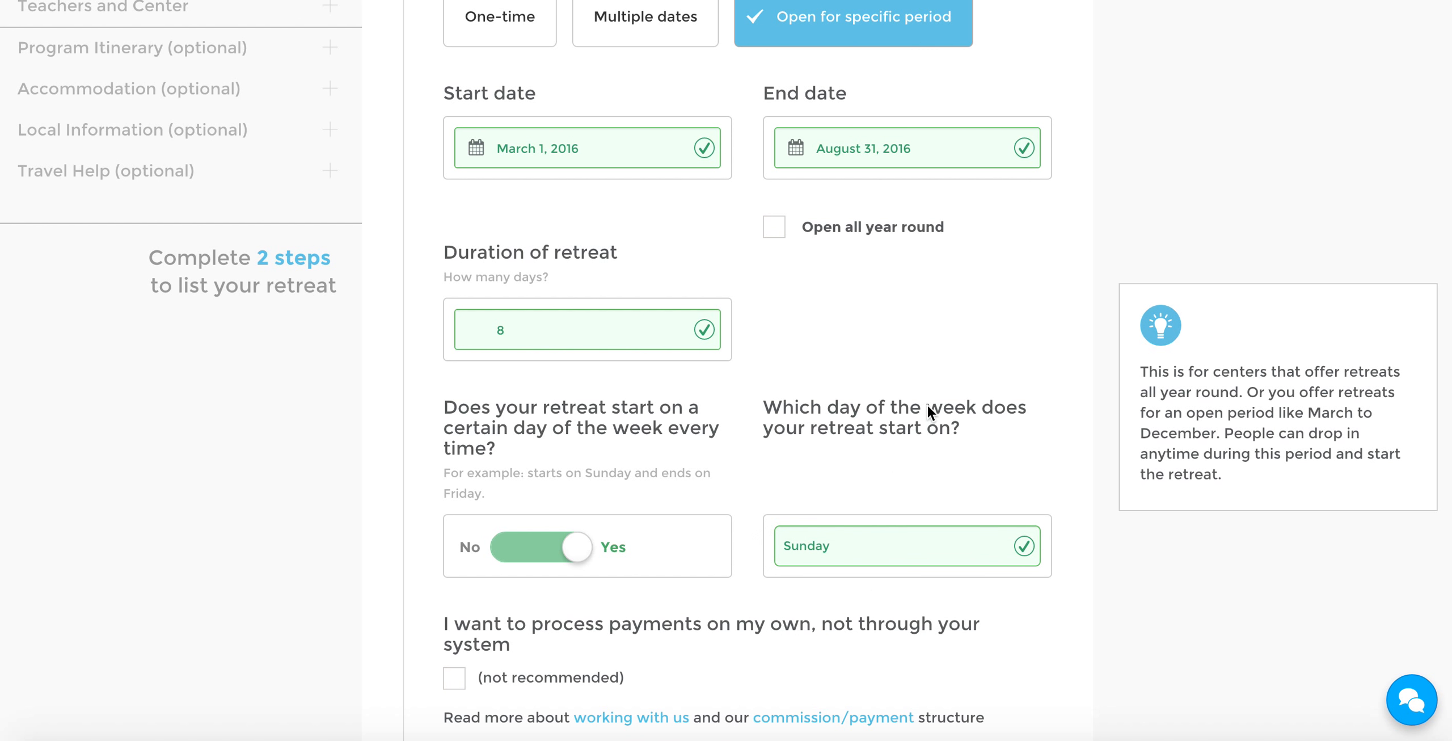
{"action": "scroll", "coordinate": [914, 417], "scroll_direction": "up", "scroll_amount": 2}
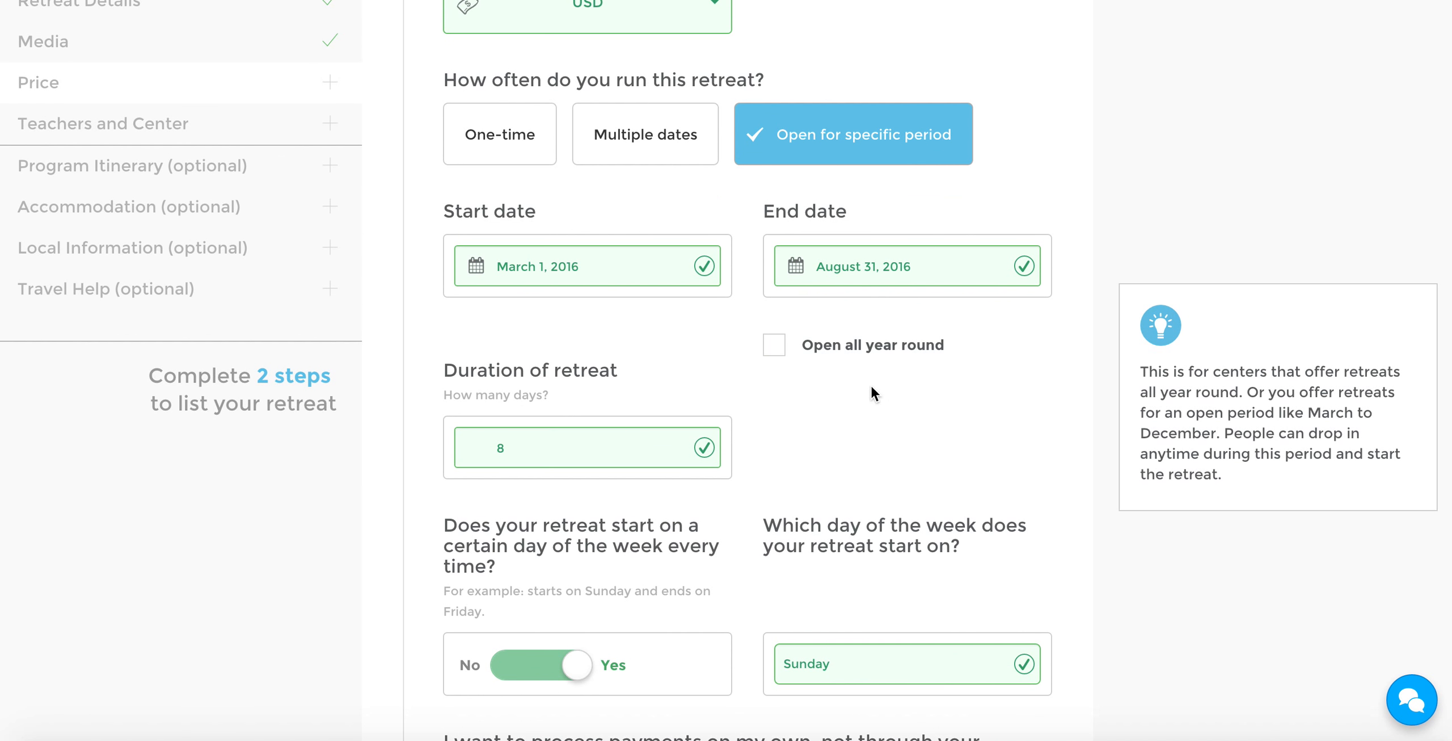
{"action": "left_click", "coordinate": [777, 351]}
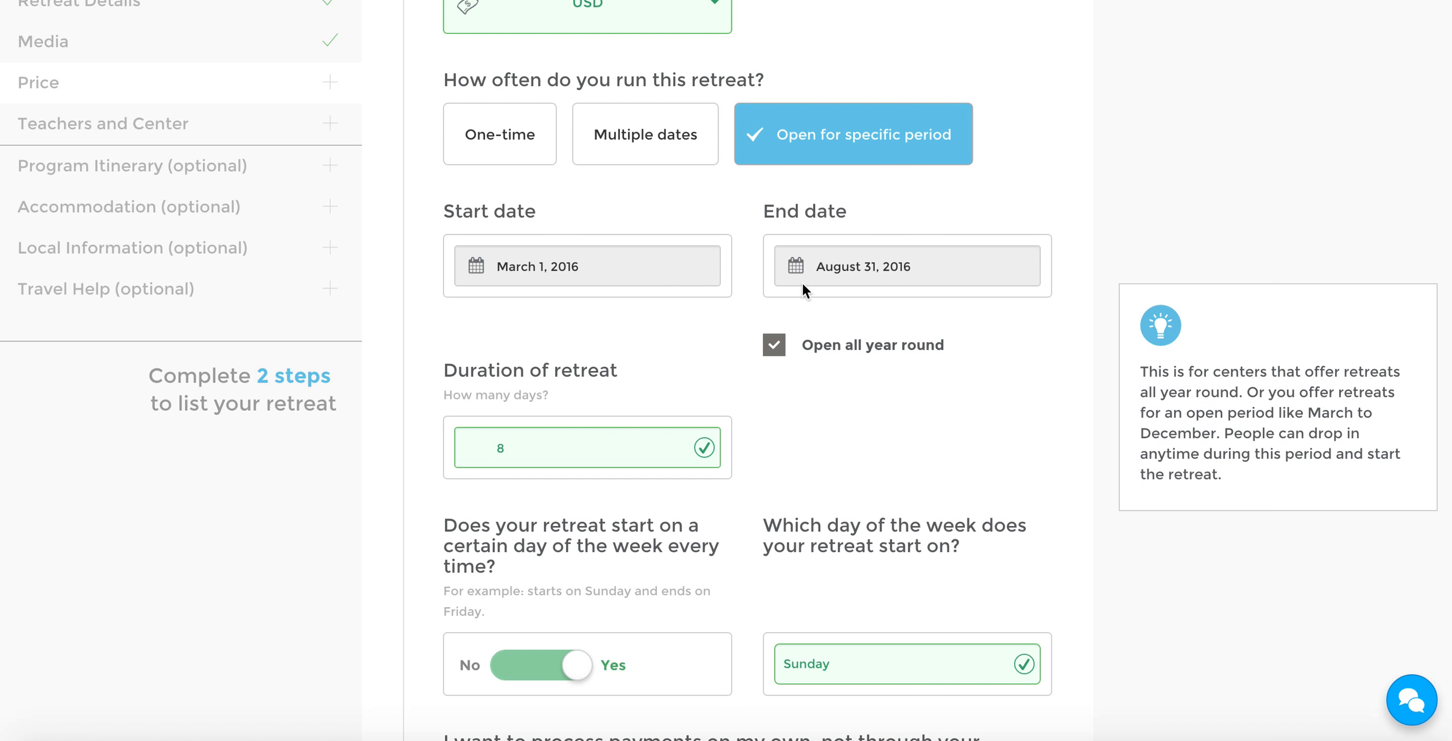
Choose to process payments independently of the booking system and accept the decreased booking potential
{"action": "scroll", "coordinate": [859, 317], "scroll_direction": "down", "scroll_amount": 3}
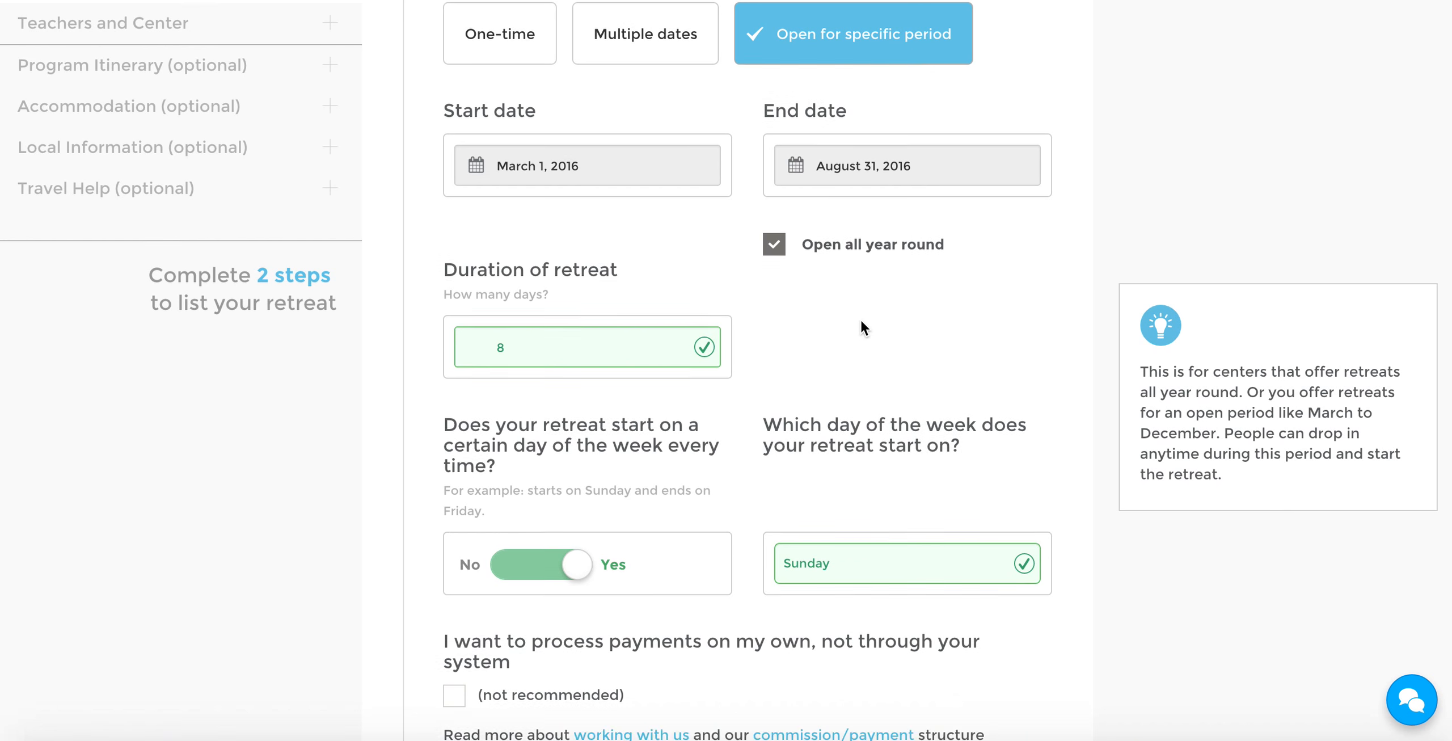
{"action": "scroll", "coordinate": [861, 327], "scroll_direction": "down", "scroll_amount": 1}
{"action": "scroll", "coordinate": [977, 312], "scroll_direction": "down", "scroll_amount": 8}
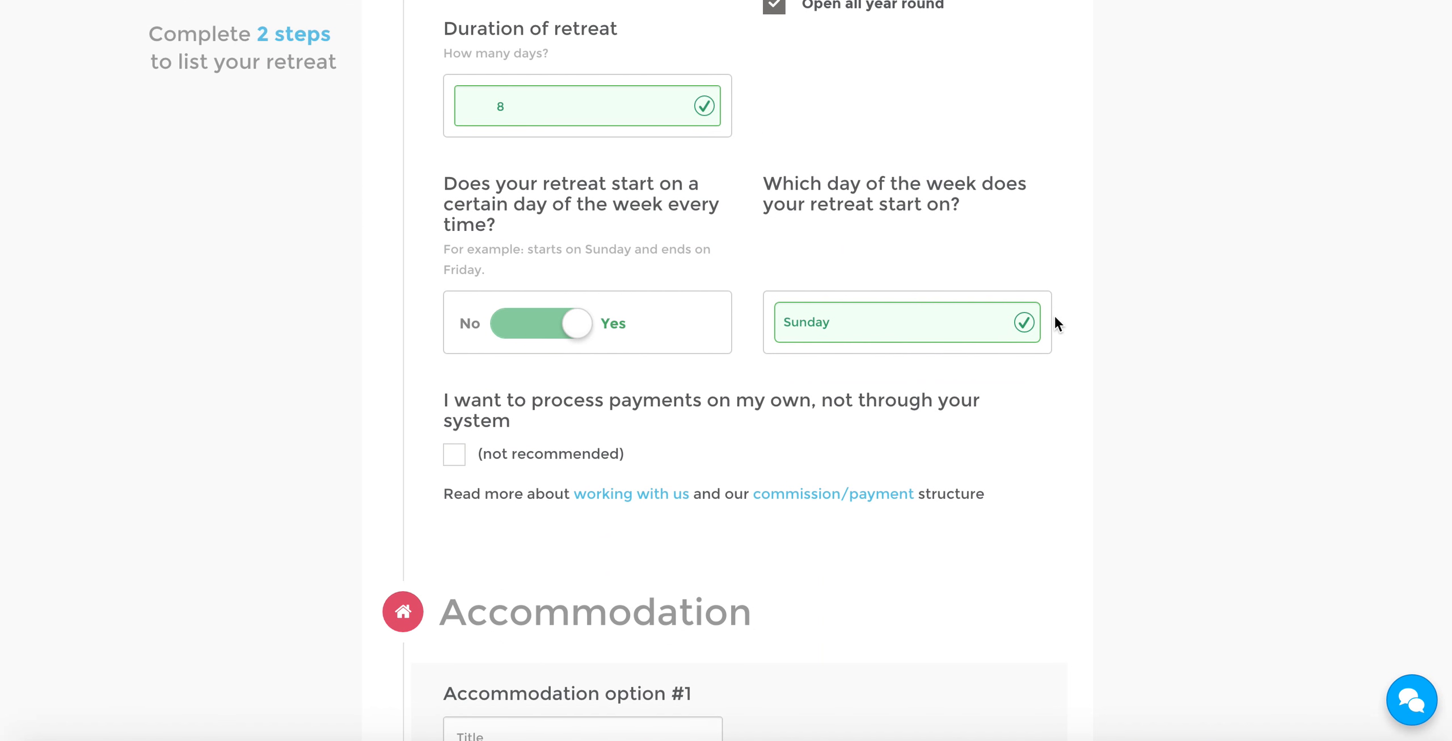
{"action": "scroll", "coordinate": [1076, 327], "scroll_direction": "down", "scroll_amount": 8}
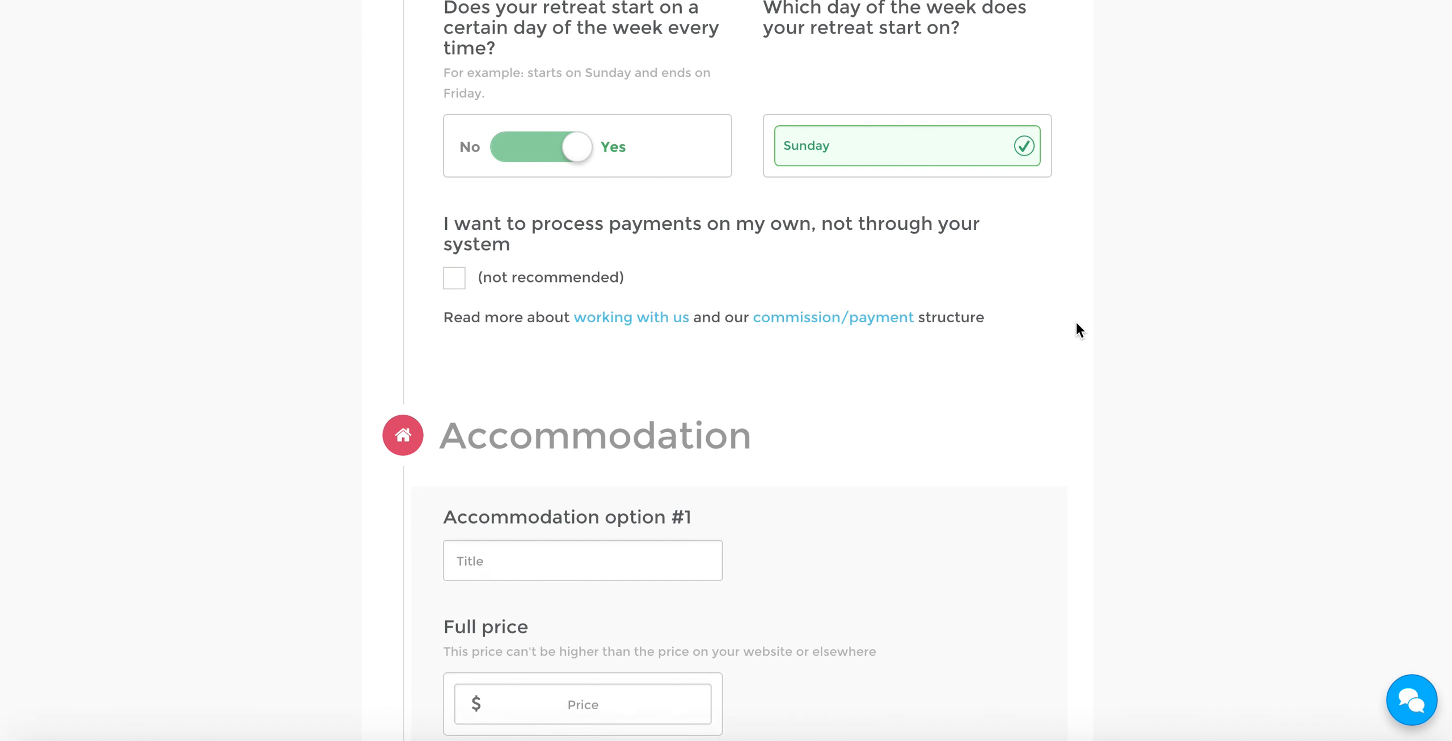
{"action": "scroll", "coordinate": [1076, 323], "scroll_direction": "down", "scroll_amount": 1}
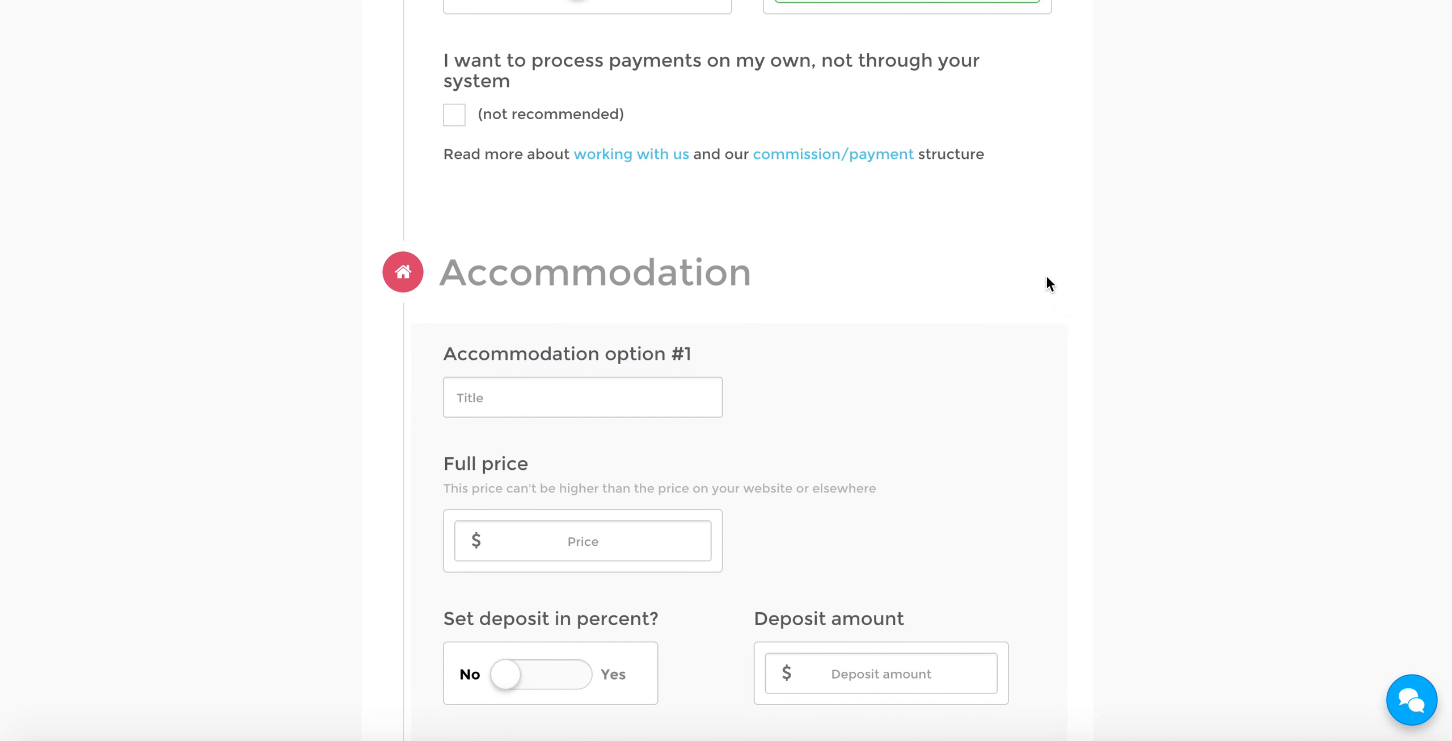
{"action": "left_click", "coordinate": [462, 64]}
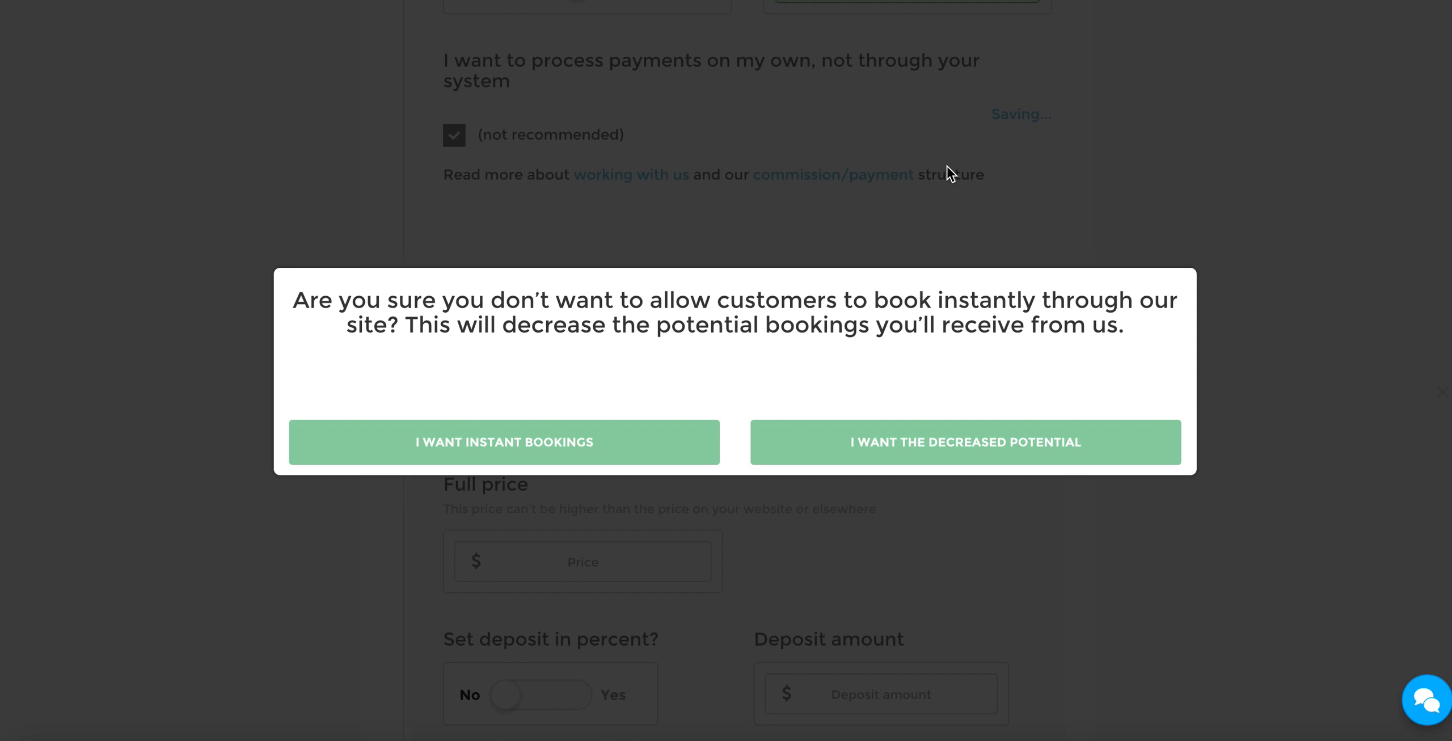
{"action": "left_click", "coordinate": [987, 443]}
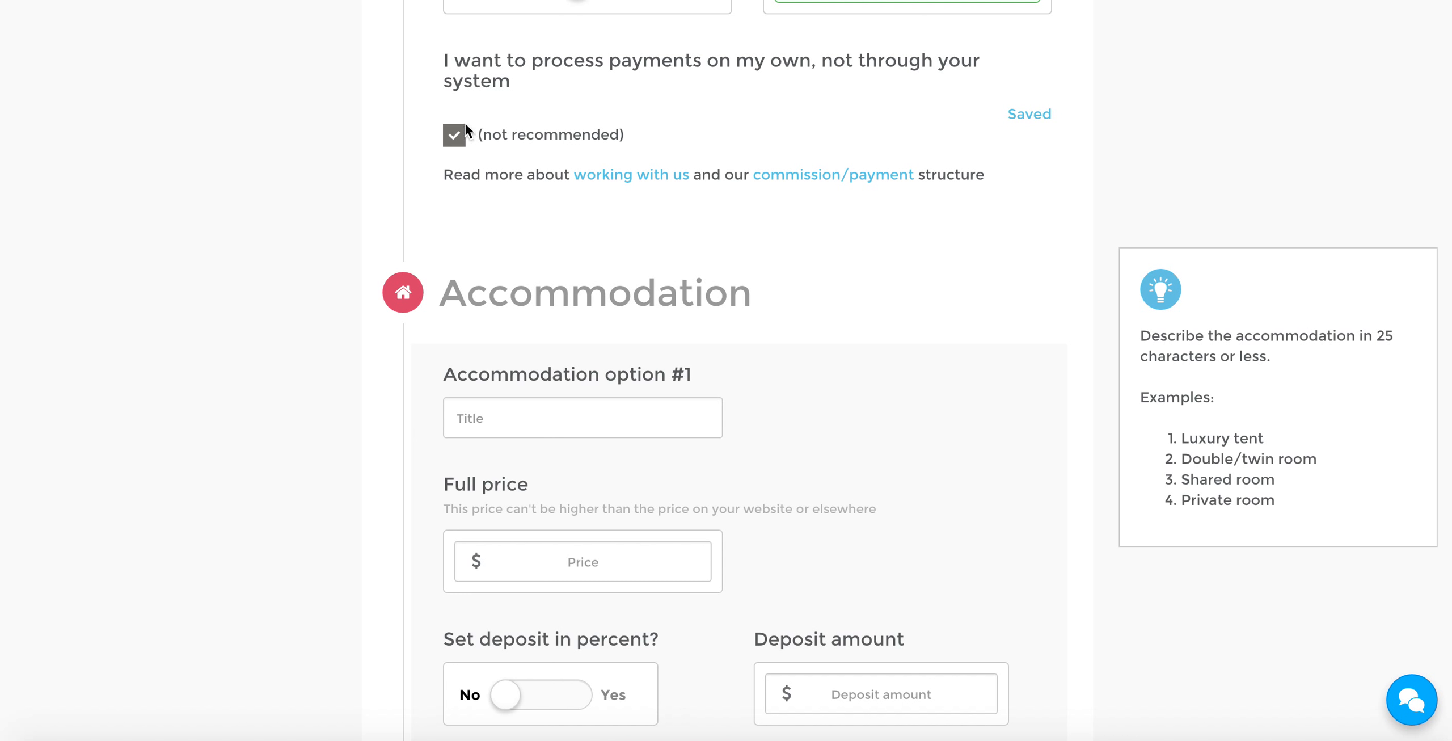
Turn off the option to process payments outside the booking system
{"action": "left_click", "coordinate": [458, 142]}
{"action": "scroll", "coordinate": [816, 218], "scroll_direction": "up", "scroll_amount": 2}
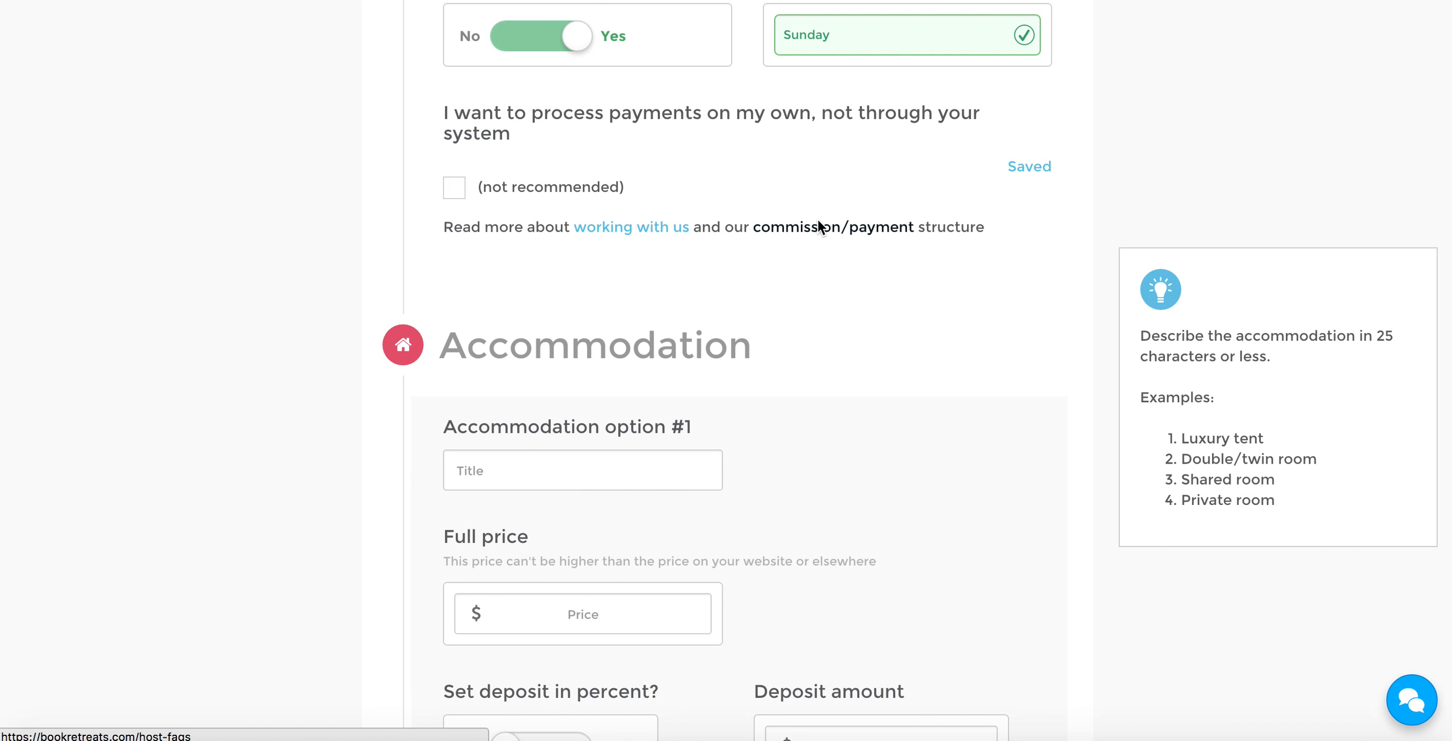
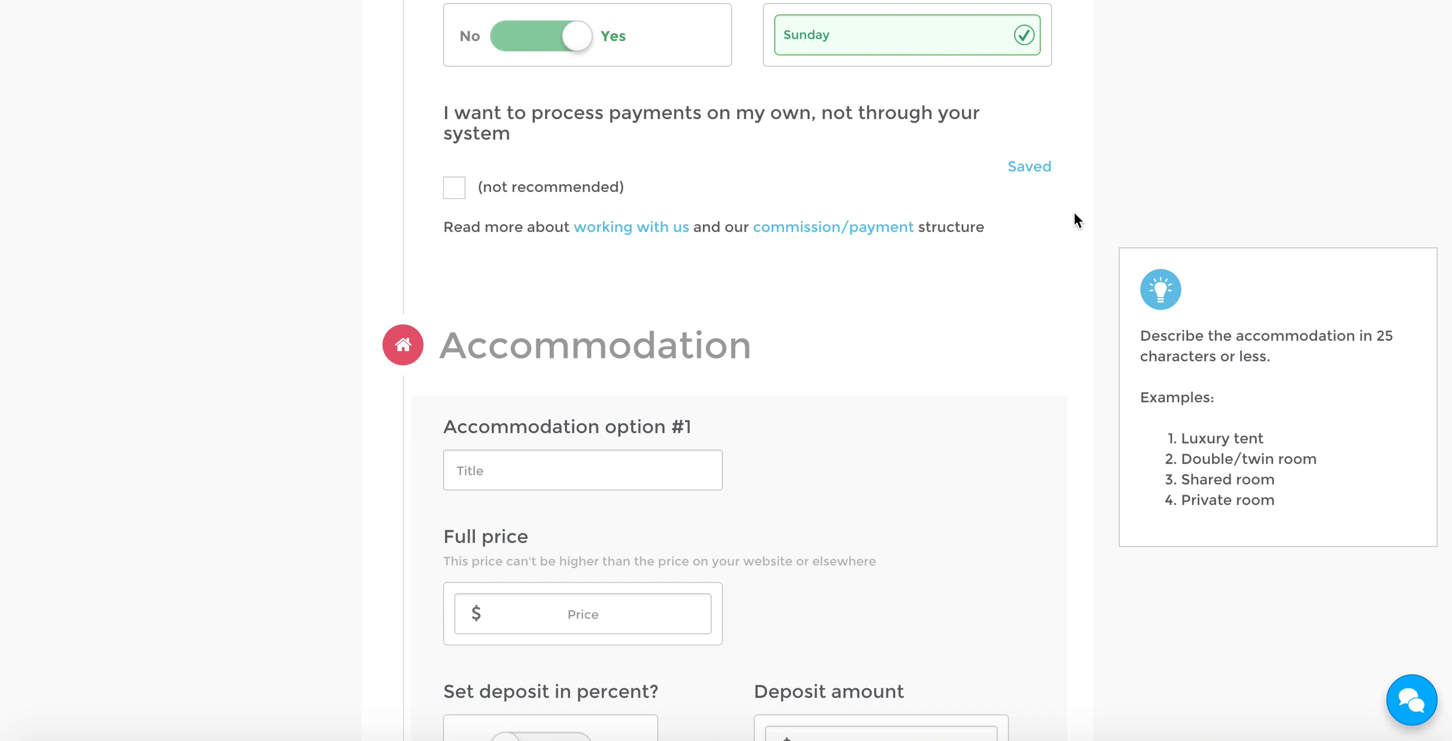
Title the first accommodation option "1 Person - Private Room"
{"action": "scroll", "coordinate": [1075, 216], "scroll_direction": "down", "scroll_amount": 2}
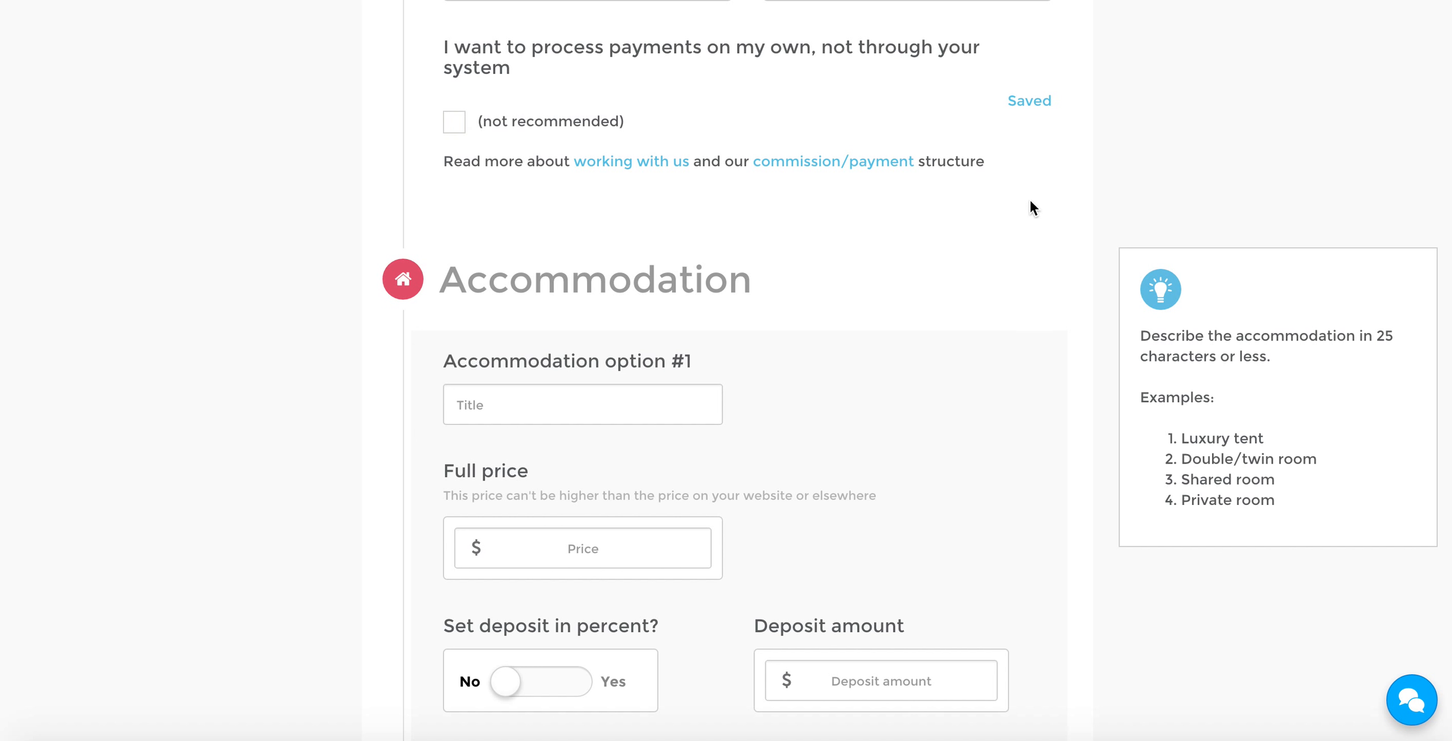
{"action": "scroll", "coordinate": [1028, 201], "scroll_direction": "down", "scroll_amount": 5}
{"action": "scroll", "coordinate": [1030, 202], "scroll_direction": "down", "scroll_amount": 1}
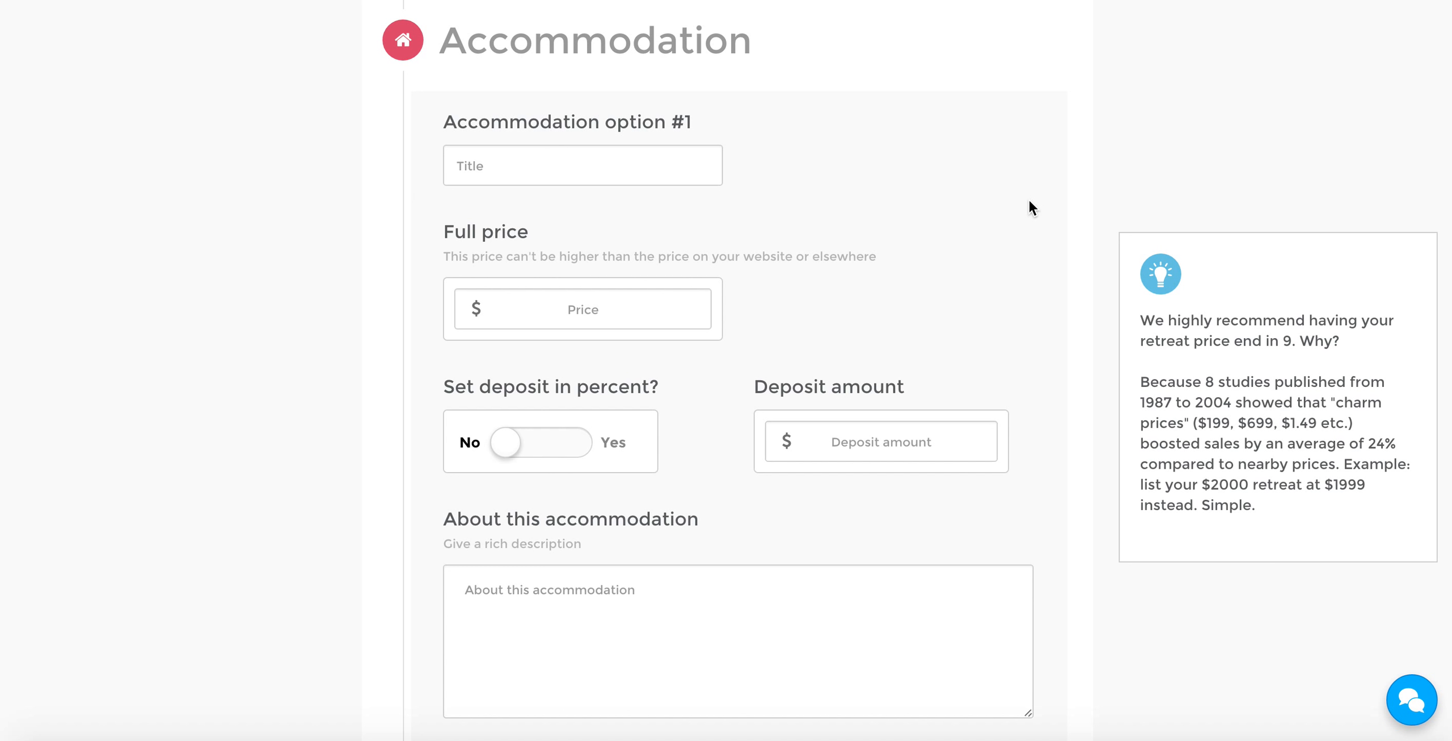
{"action": "left_click", "coordinate": [596, 160]}
{"action": "type", "text": "1 Person"}
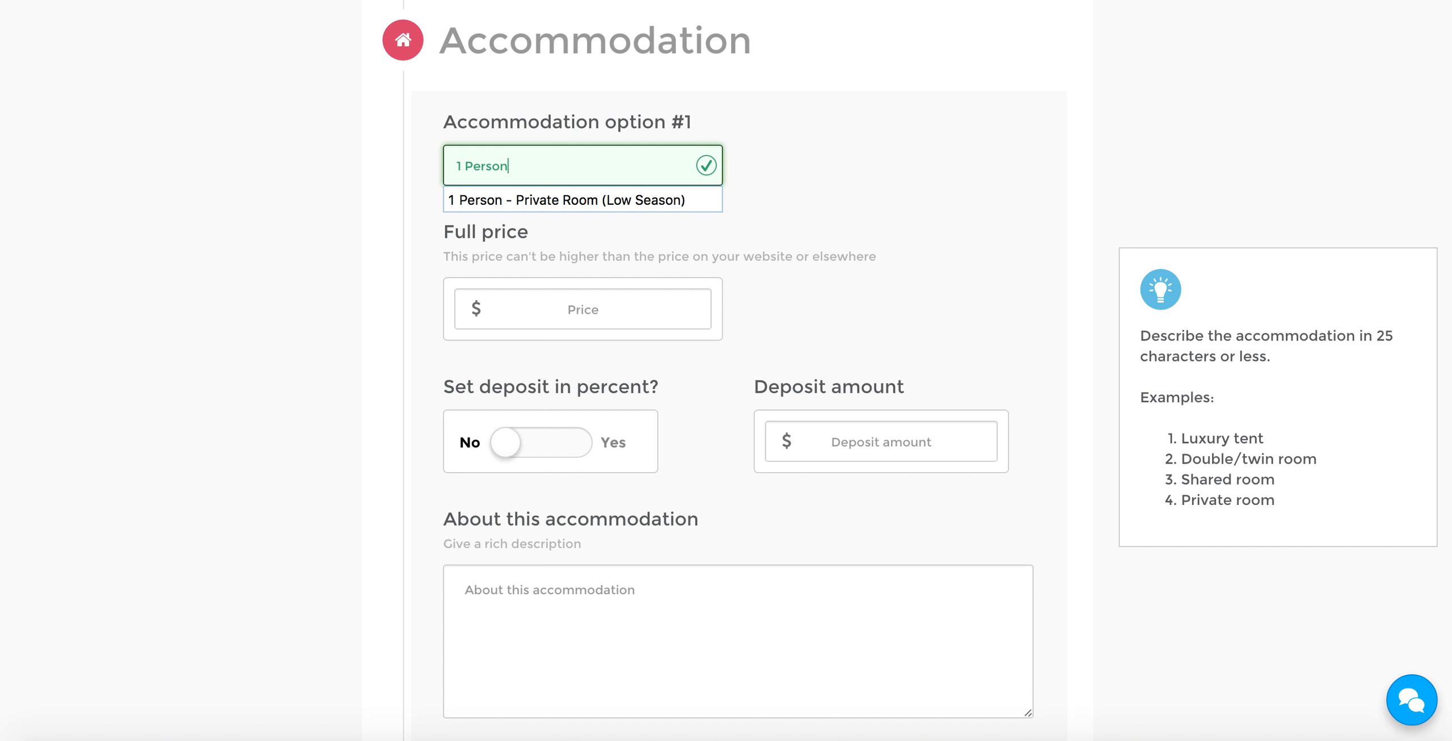
{"action": "key", "text": "Return"}
{"action": "key", "text": "BackSpace"}
{"action": "key", "text": "BackSpace"}
{"action": "key", "text": "BackSpace"}
{"action": "key", "text": "BackSpace"}
{"action": "key", "text": "BackSpace"}
{"action": "key", "text": "BackSpace"}
{"action": "key", "text": "BackSpace"}
{"action": "key", "text": "BackSpace"}
{"action": "key", "text": "BackSpace"}
{"action": "key", "text": "BackSpace"}
{"action": "key", "text": "BackSpace"}
{"action": "key", "text": "BackSpace"}
{"action": "key", "text": "BackSpace"}
{"action": "left_click", "coordinate": [800, 123]}
Set the full price of the first accommodation option to $1200
{"action": "left_click", "coordinate": [618, 300]}
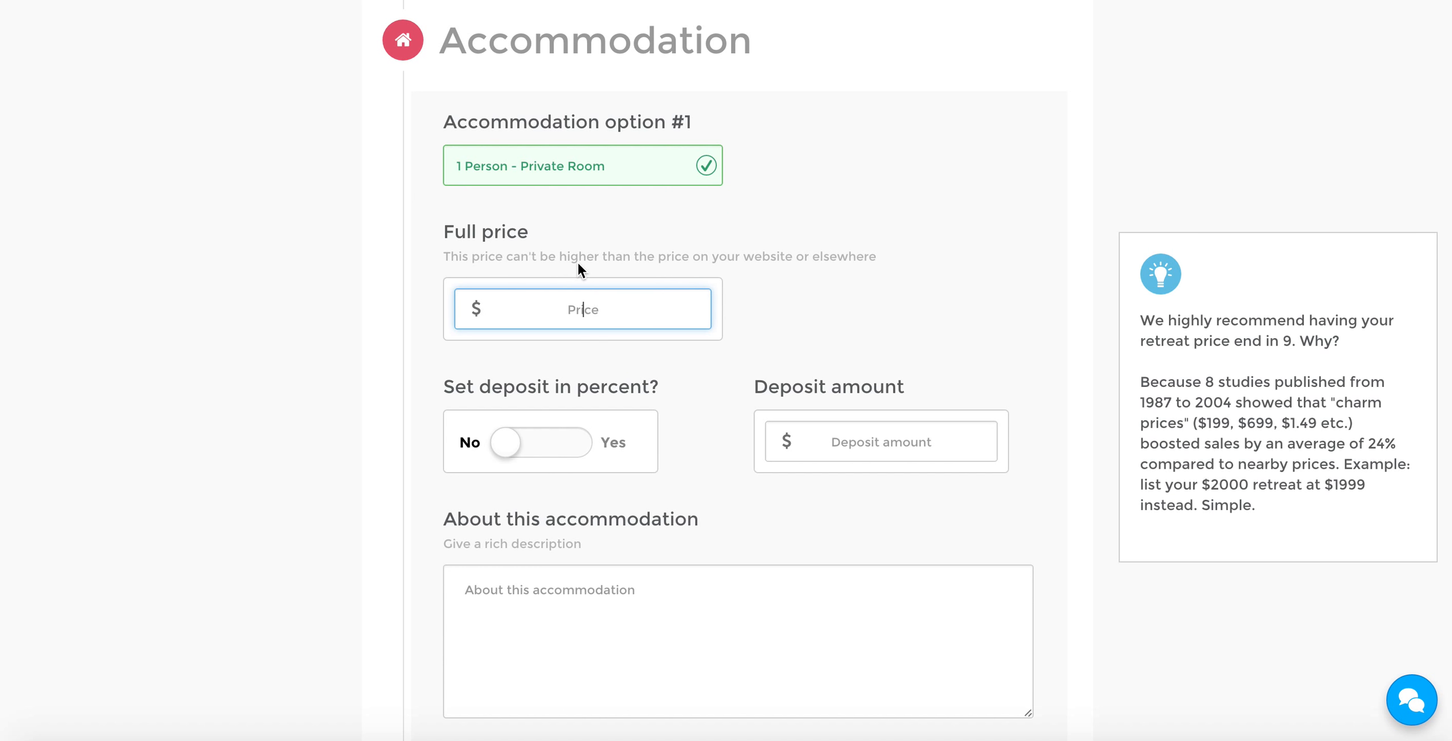
{"action": "type", "text": "1200"}
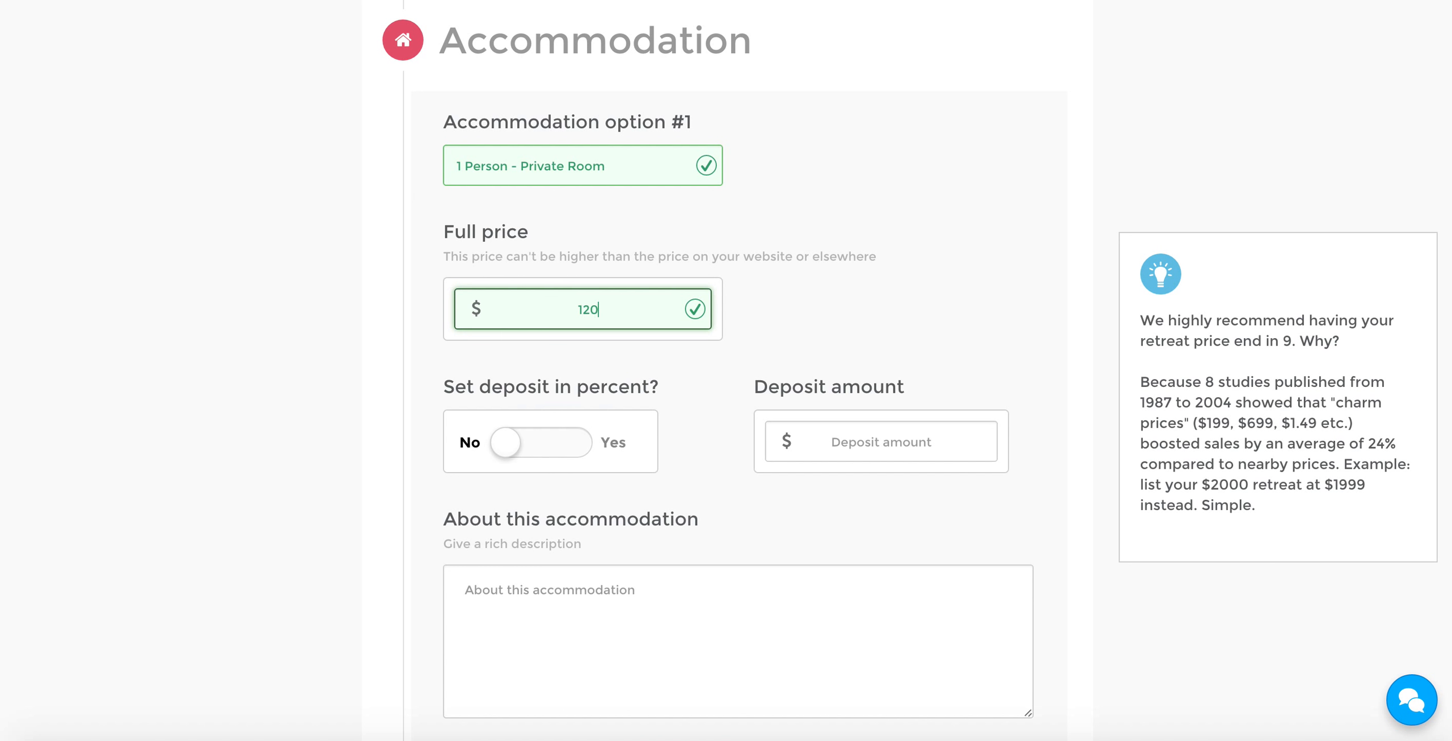
{"action": "left_click", "coordinate": [789, 278]}
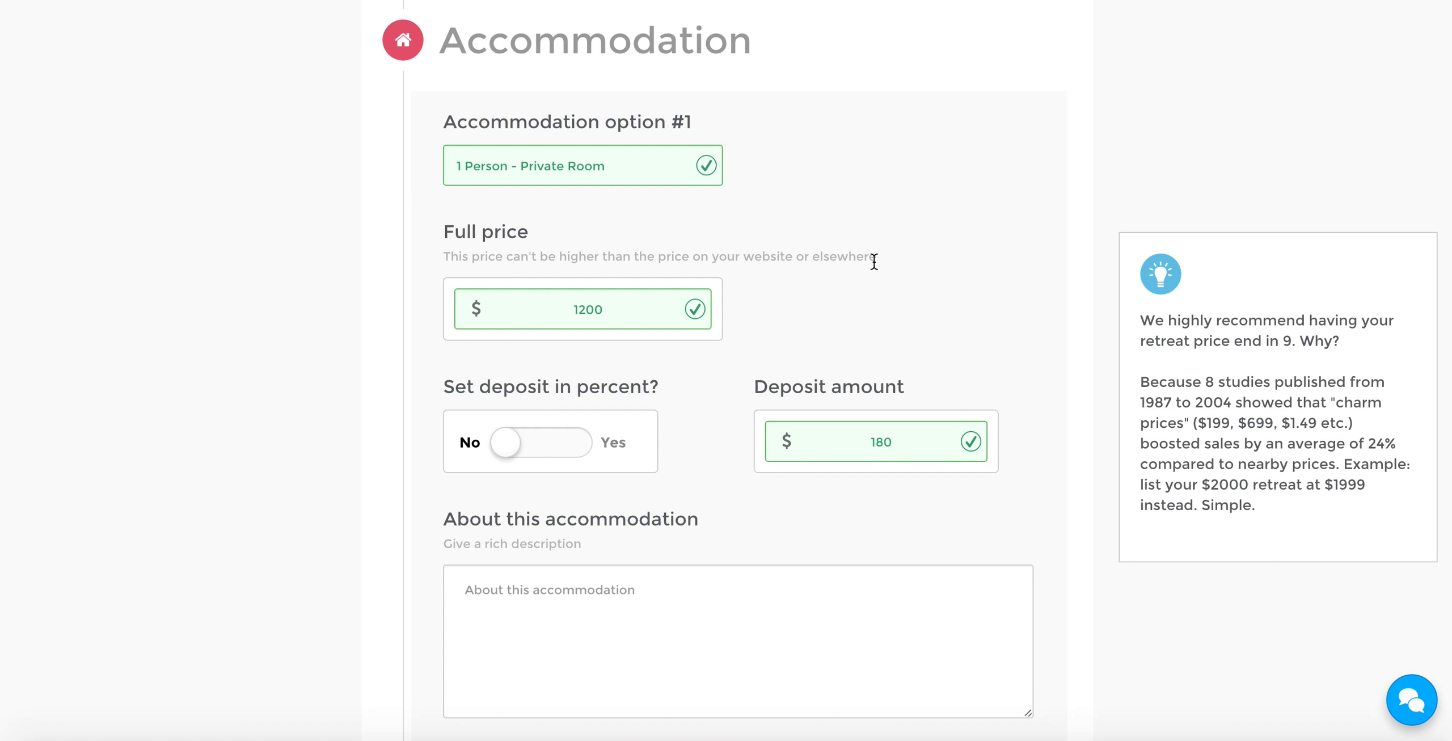
Set the full price of the private room option to $1199 so that it ends in 9
{"action": "left_click", "coordinate": [617, 309]}
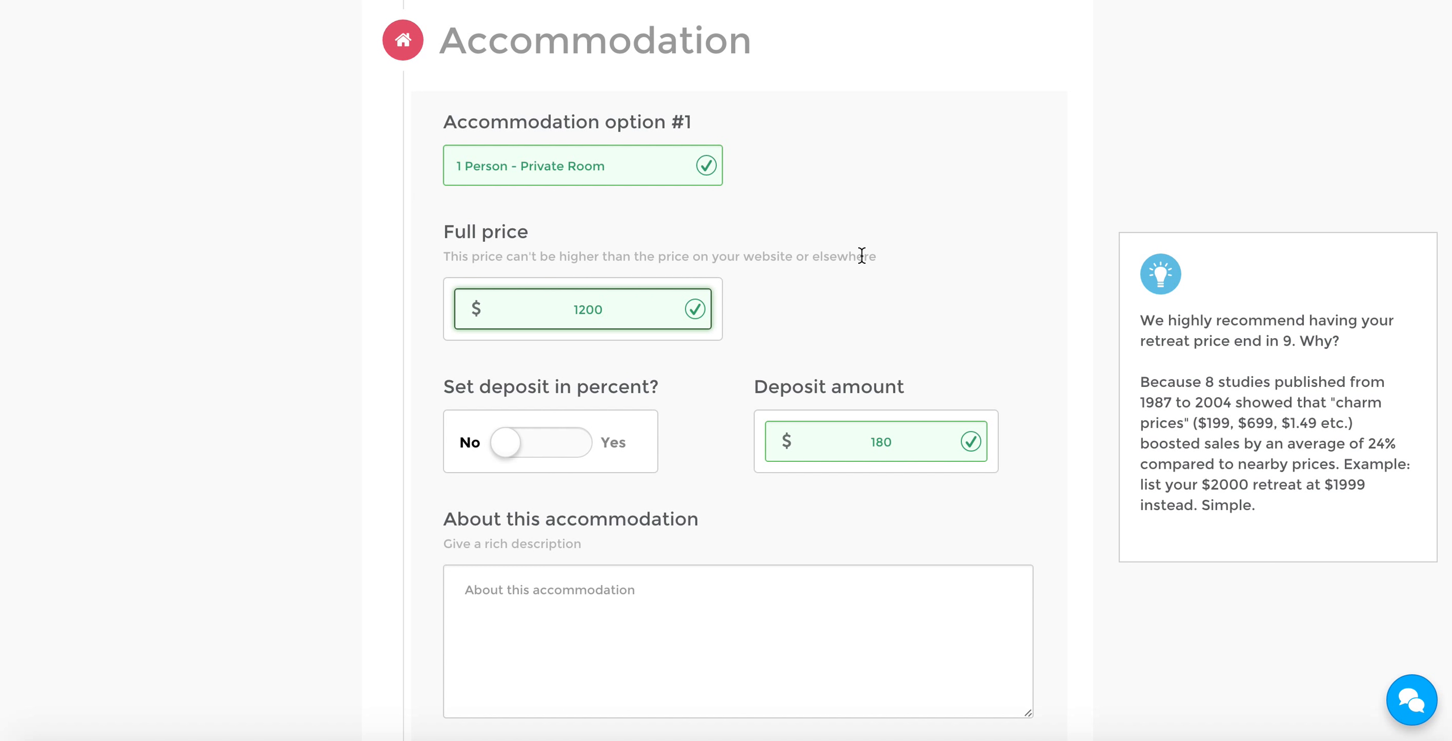
{"action": "left_click", "coordinate": [593, 306]}
{"action": "left_click_drag", "start_coordinate": [622, 301], "coordinate": [571, 306]}
{"action": "type", "text": "1199"}
{"action": "scroll", "coordinate": [904, 314], "scroll_direction": "down", "scroll_amount": 1}
{"action": "left_click", "coordinate": [882, 287]}
Try setting the private room's deposit in percent and return it to a fixed dollar amount
{"action": "double_click", "coordinate": [888, 389]}
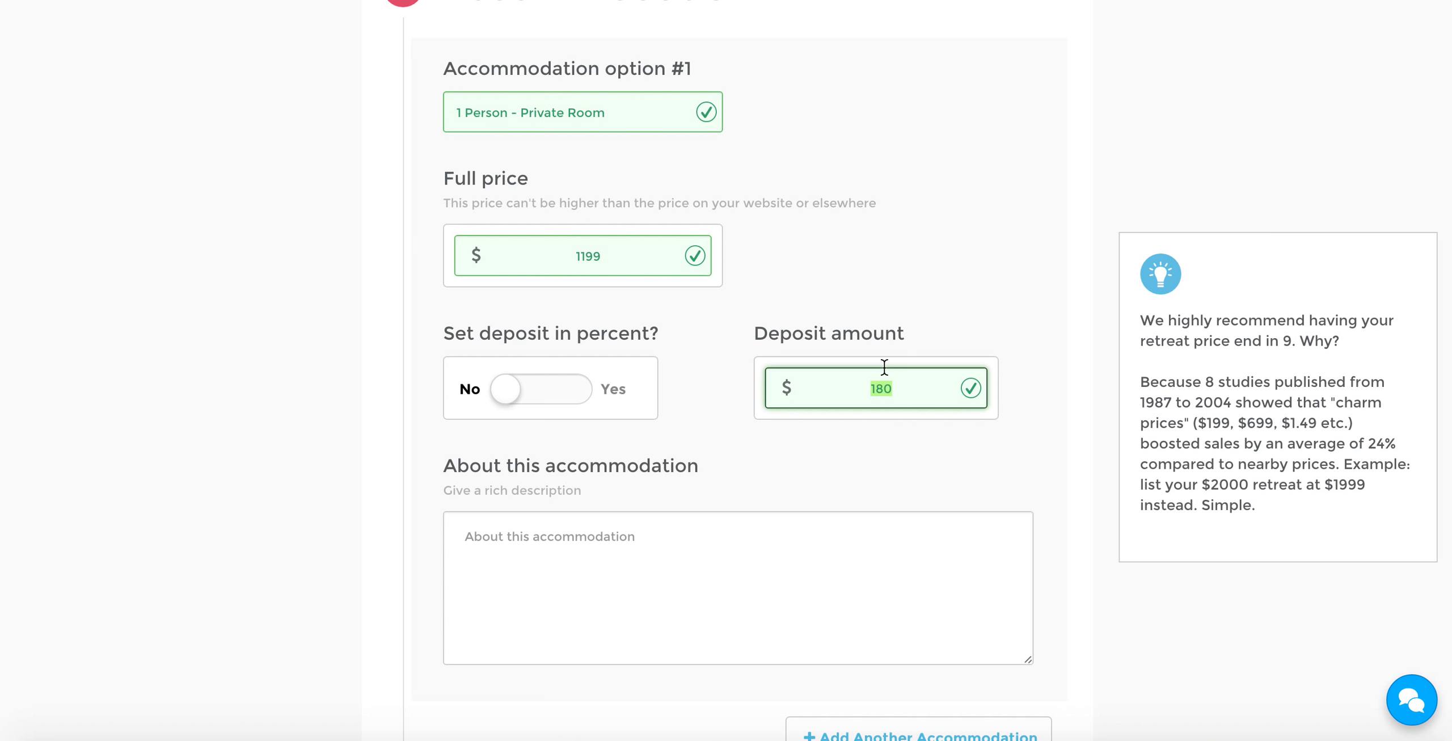
{"action": "scroll", "coordinate": [847, 283], "scroll_direction": "up", "scroll_amount": 5}
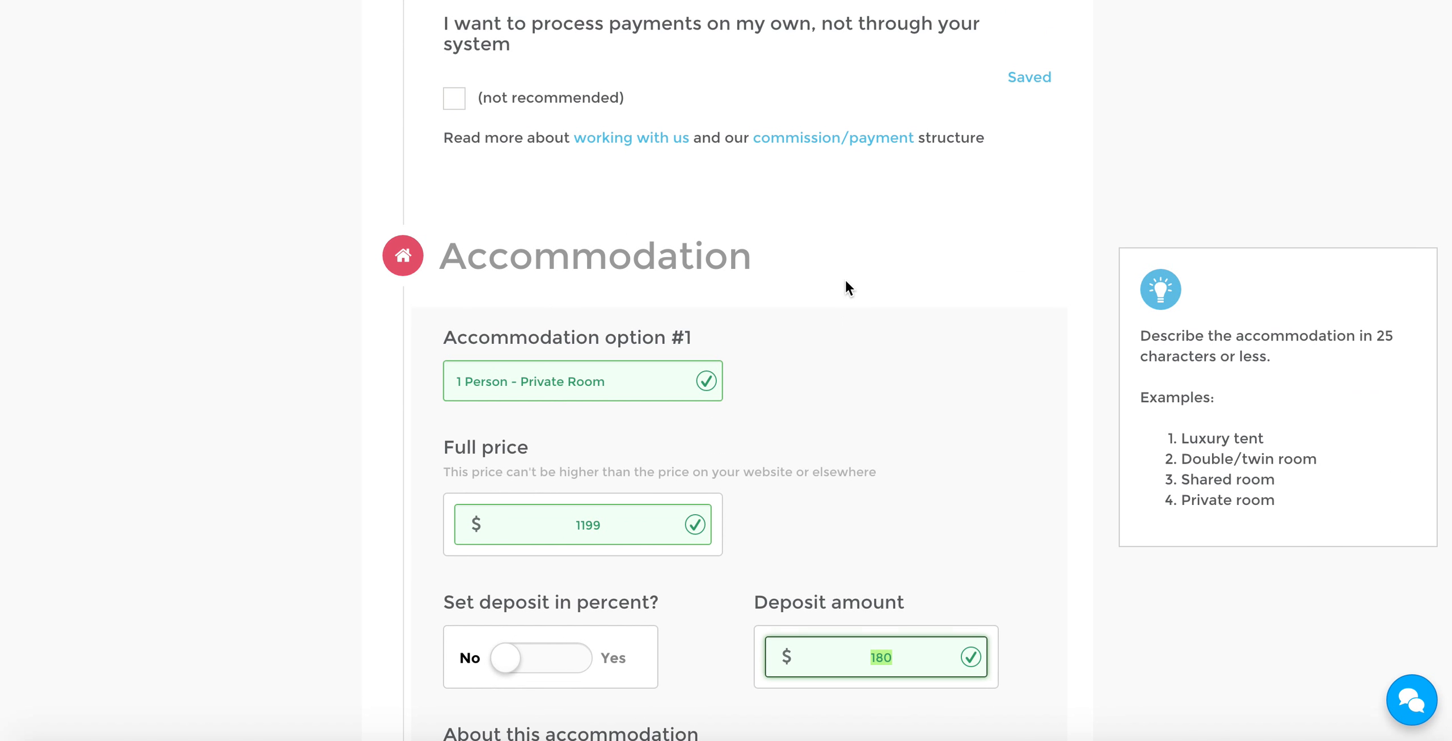
{"action": "scroll", "coordinate": [889, 230], "scroll_direction": "down", "scroll_amount": 2}
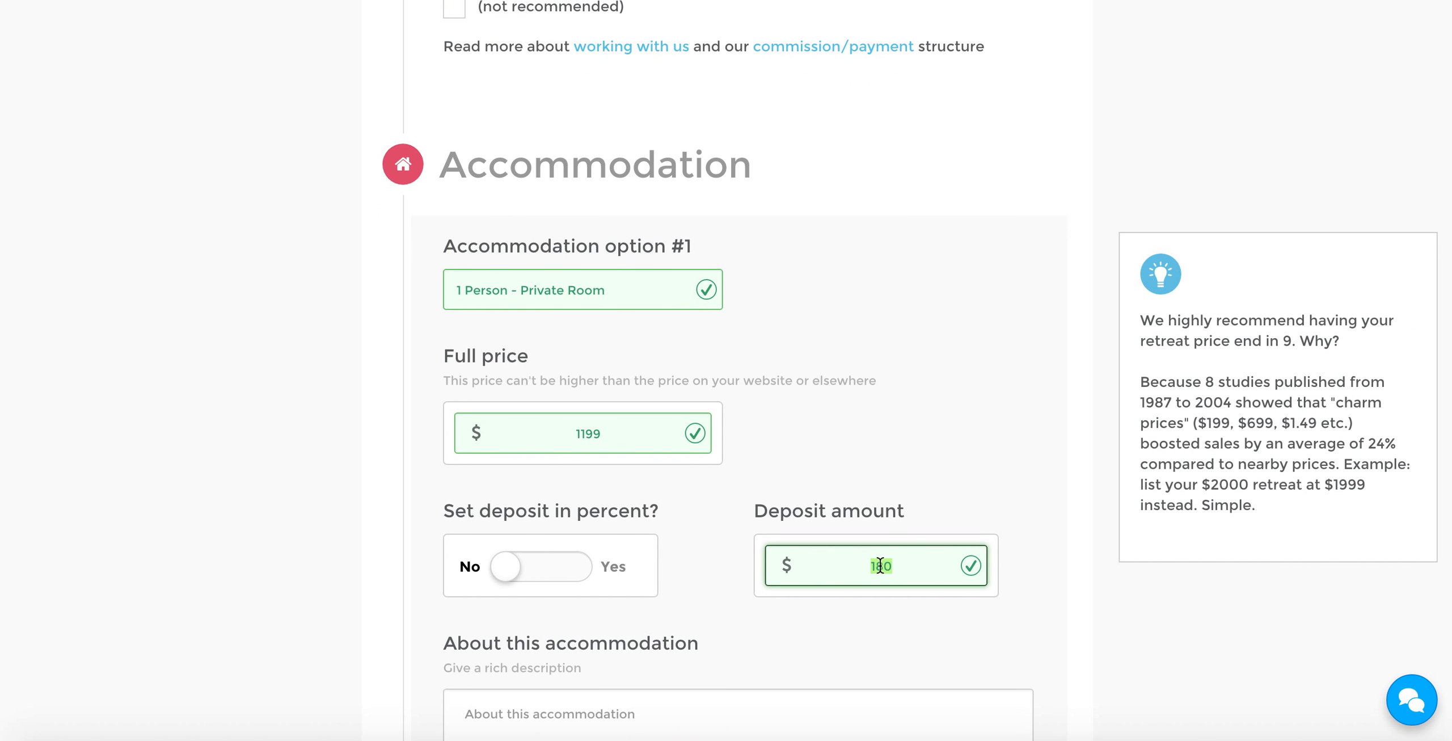
{"action": "left_click", "coordinate": [567, 565]}
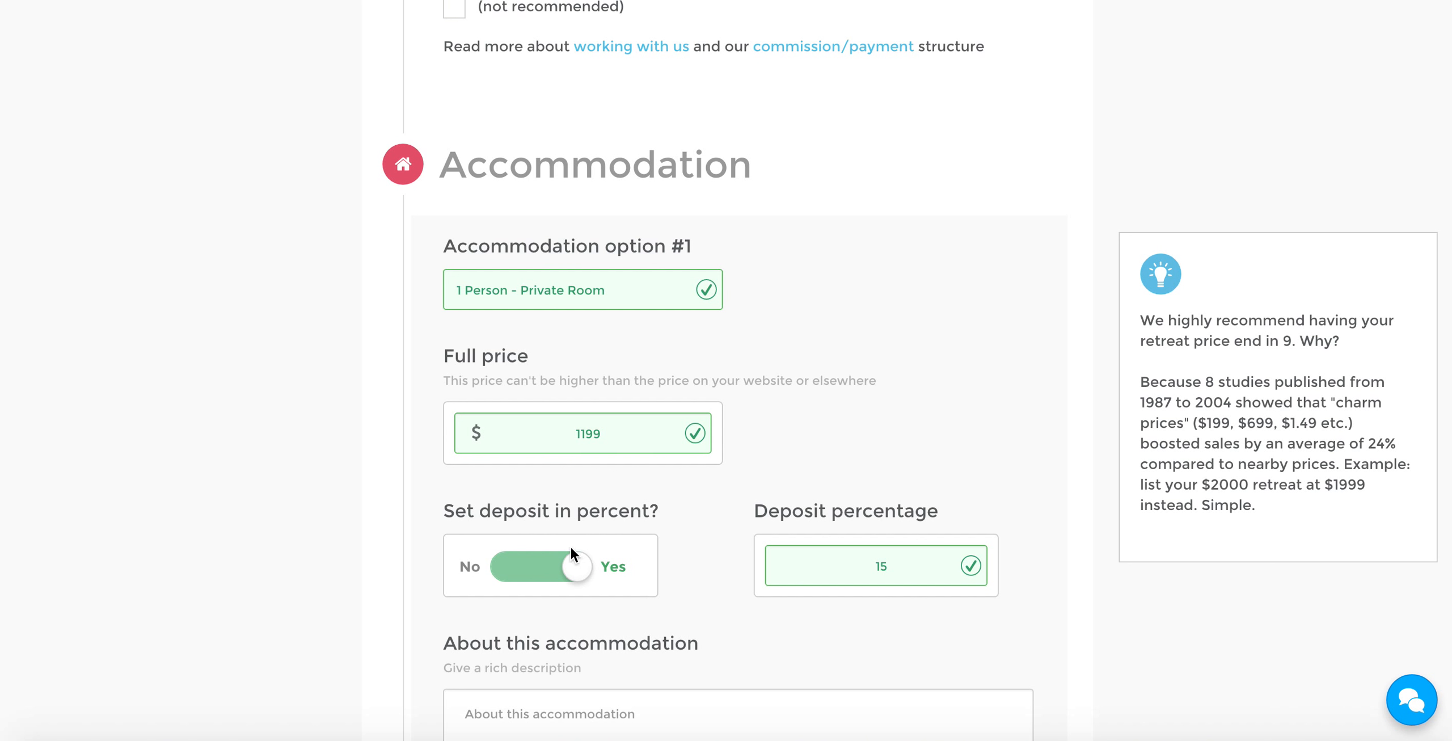
{"action": "left_click", "coordinate": [579, 568]}
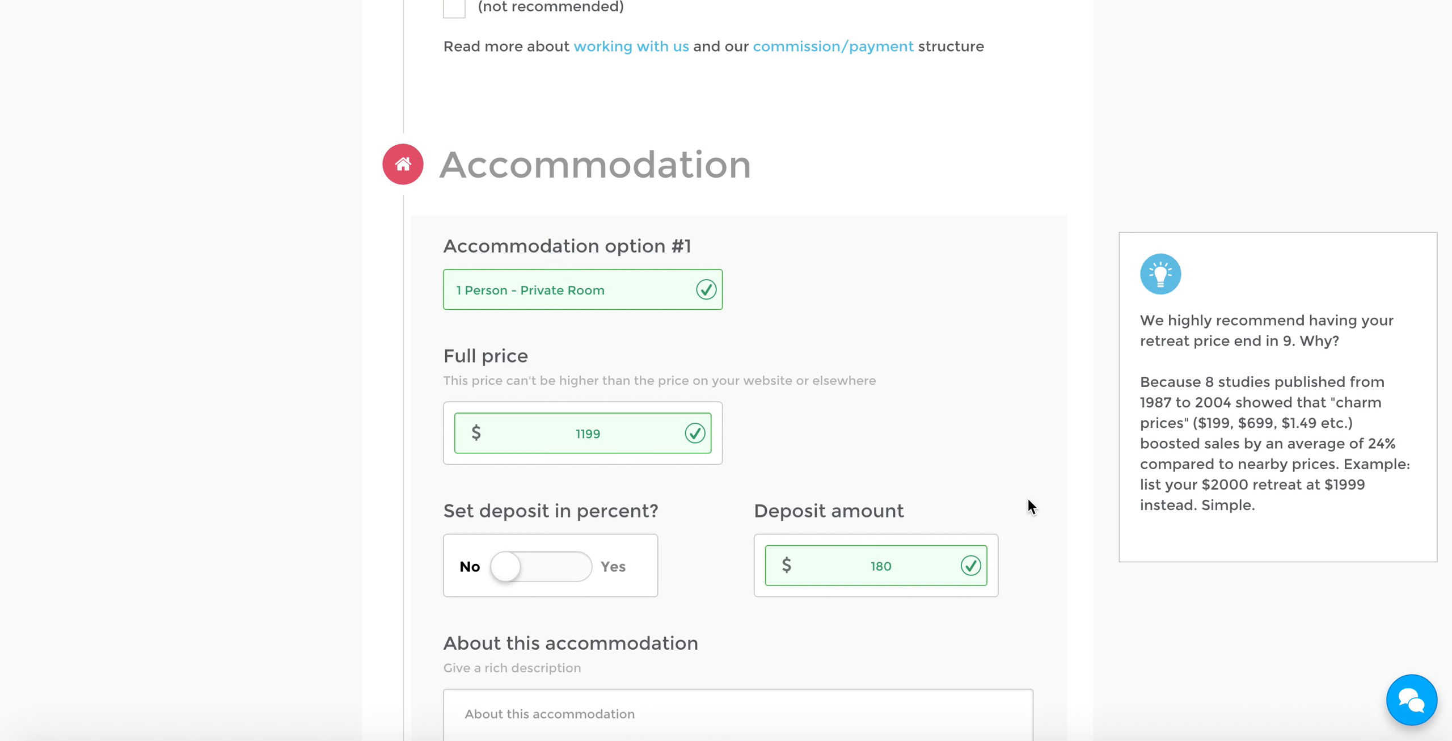
Enter "Description" as the text about the private room accommodation
{"action": "scroll", "coordinate": [1030, 505], "scroll_direction": "down", "scroll_amount": 5}
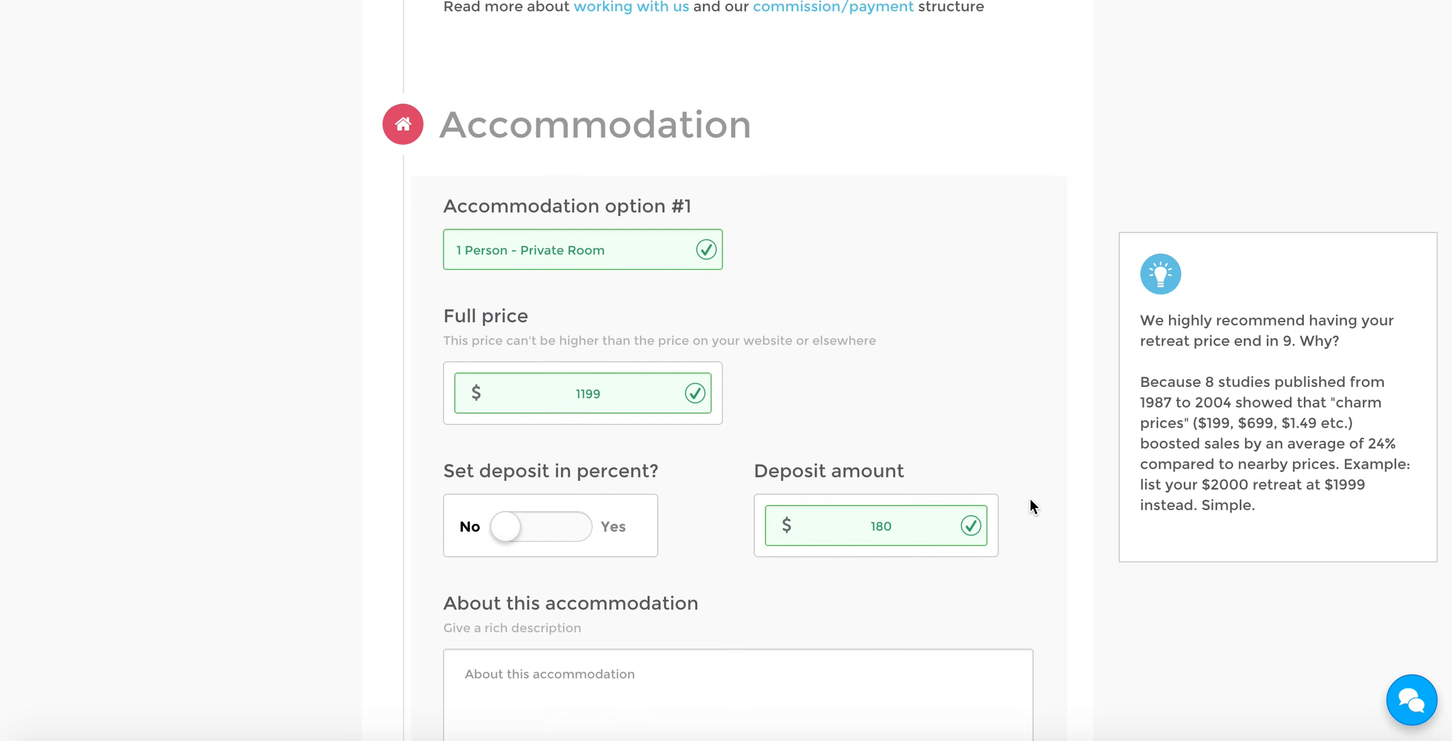
{"action": "scroll", "coordinate": [1030, 497], "scroll_direction": "up", "scroll_amount": 1}
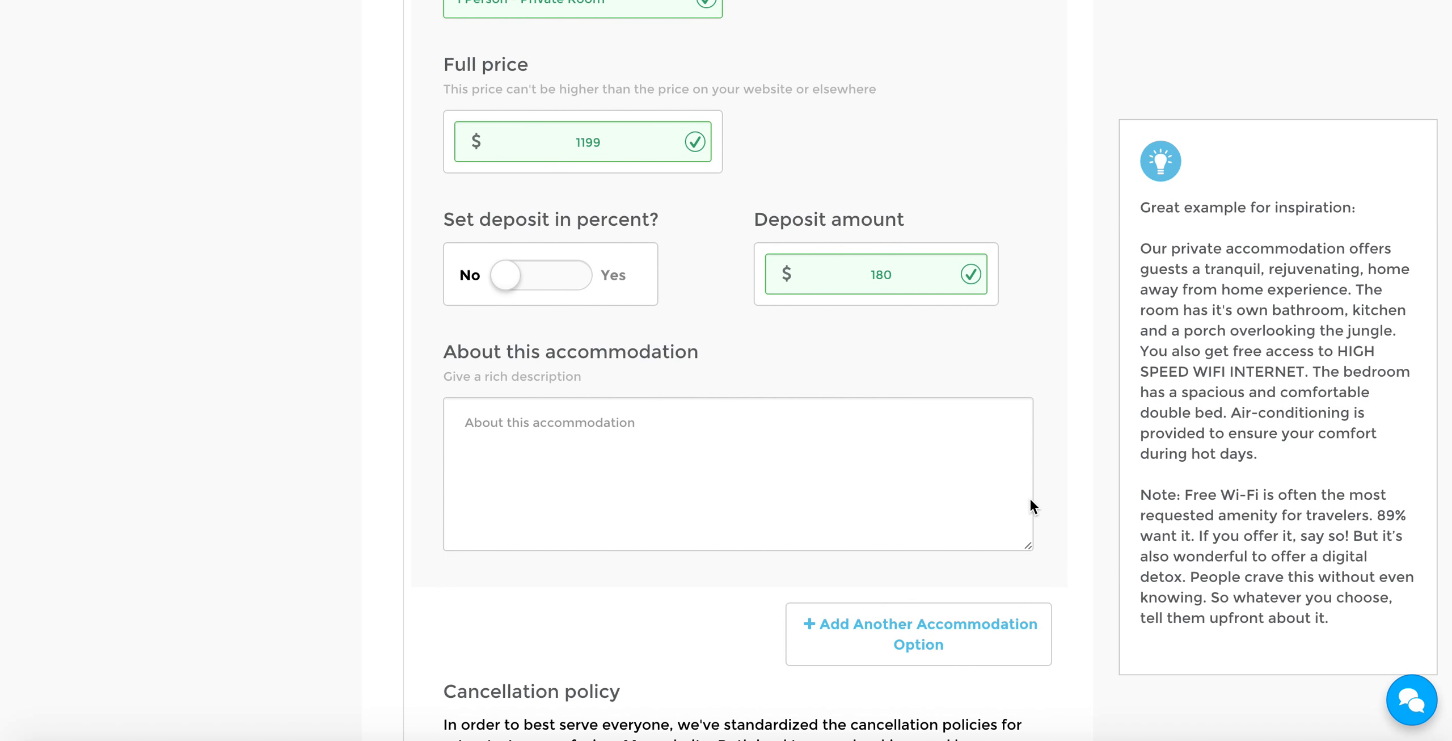
{"action": "left_click", "coordinate": [817, 464]}
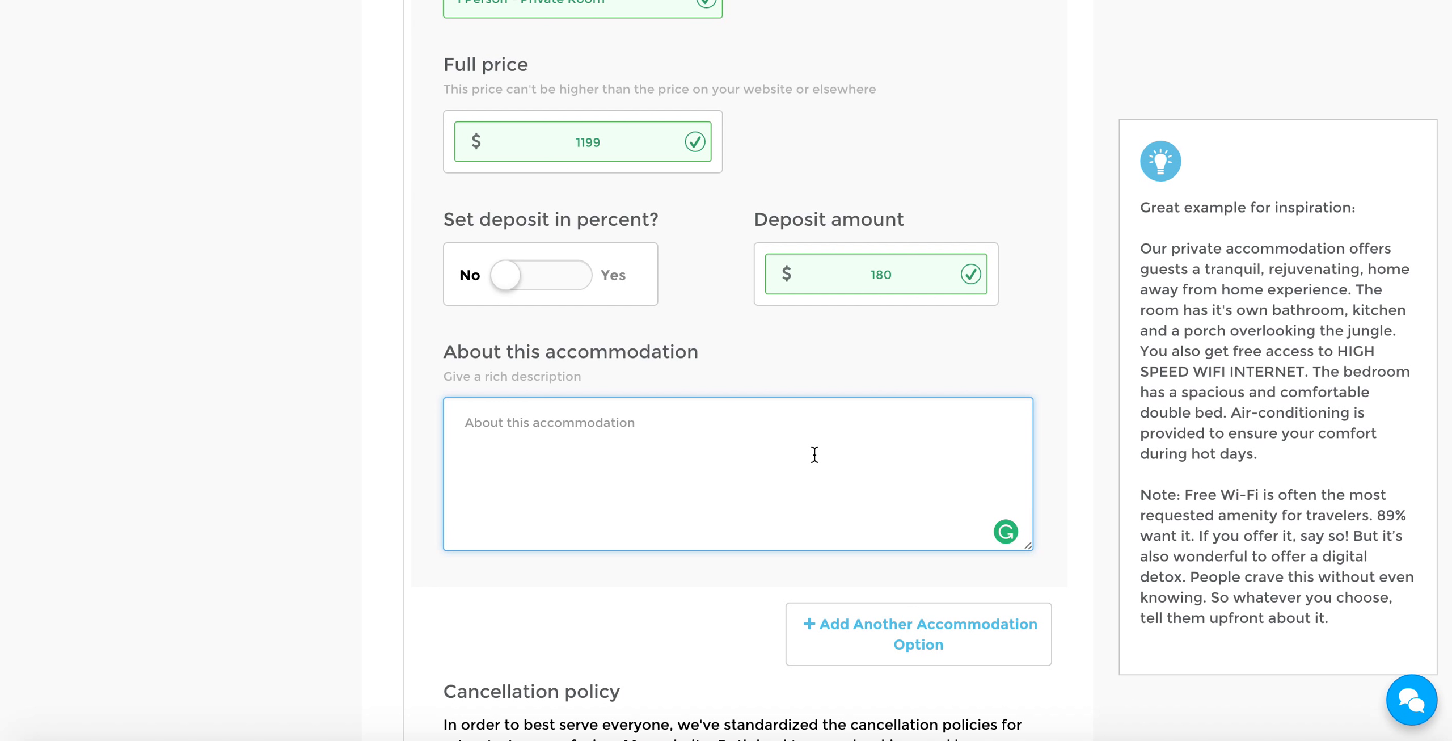
{"action": "type", "text": "Description"}
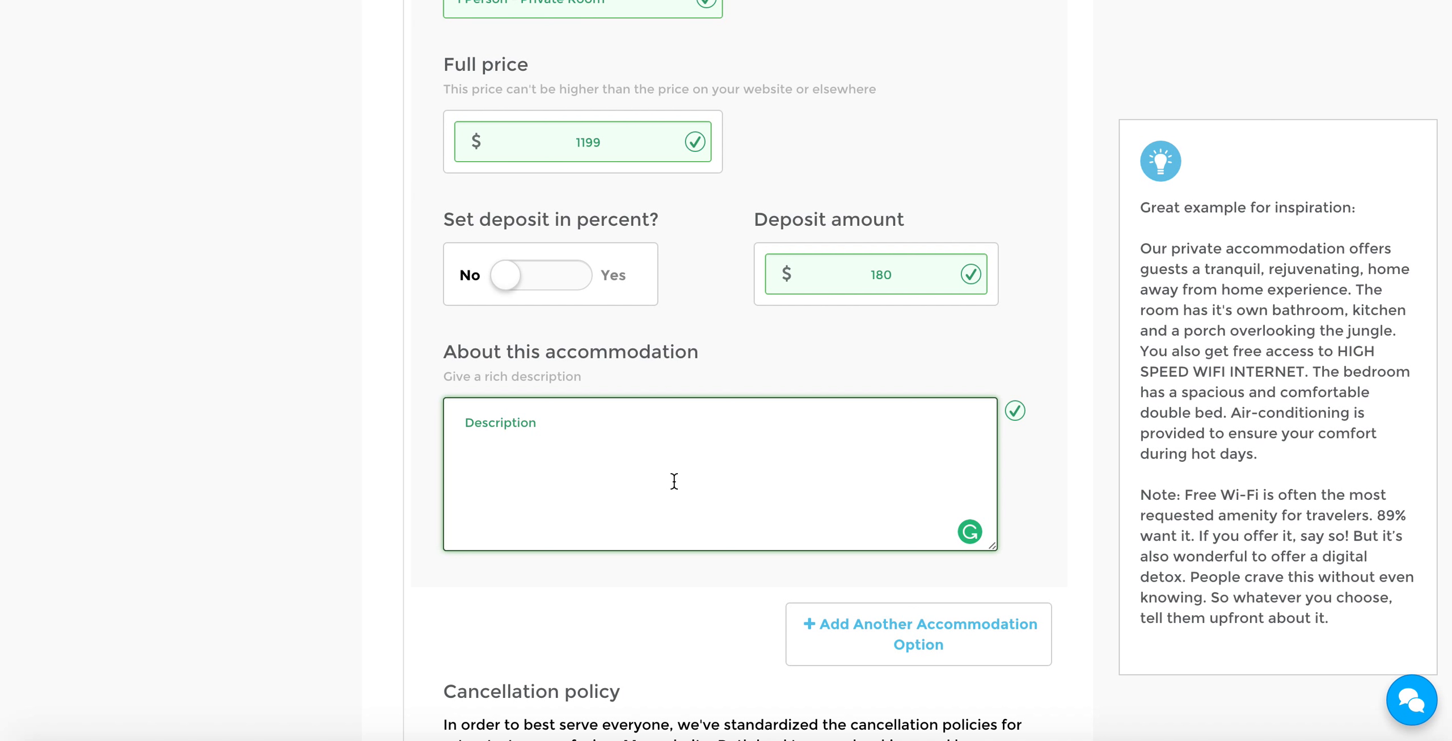
Add another accommodation option below the private room
{"action": "scroll", "coordinate": [356, 409], "scroll_direction": "down", "scroll_amount": 1}
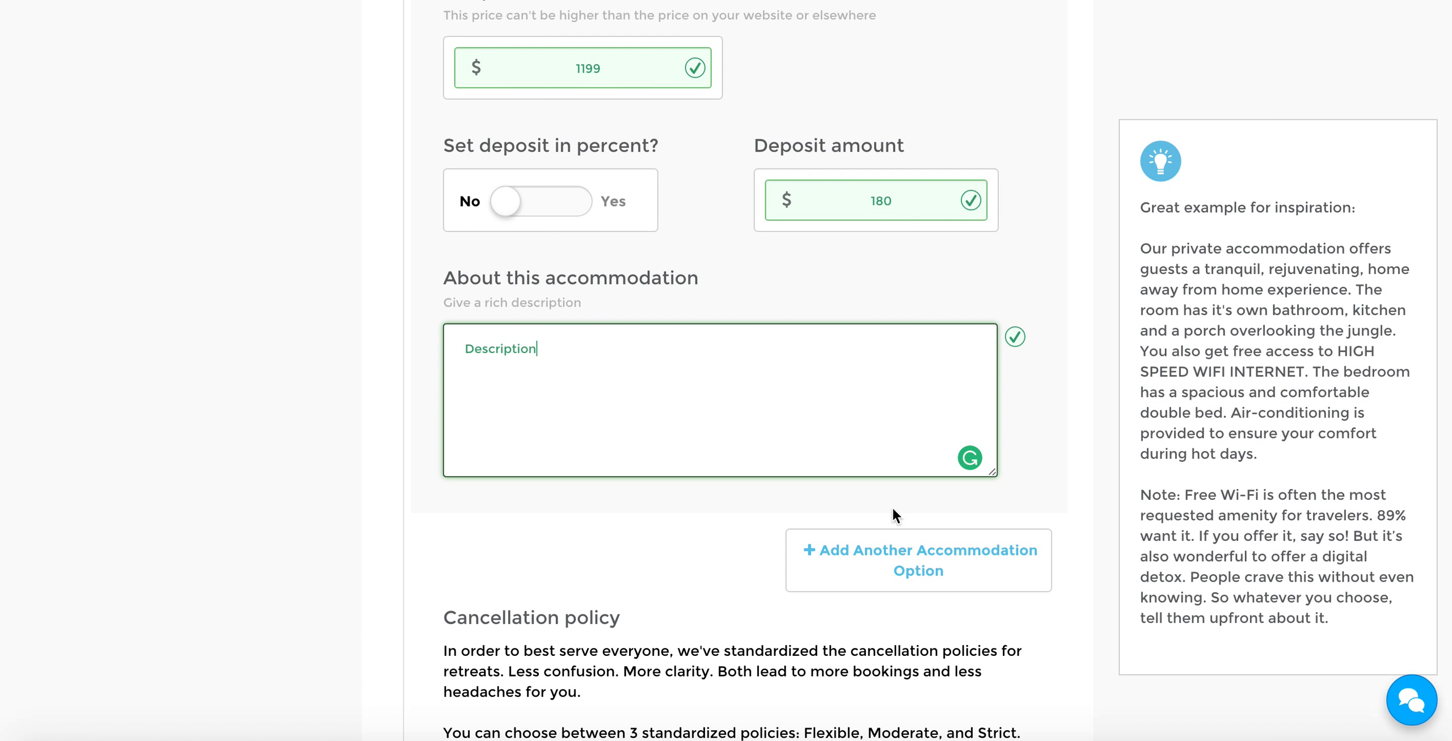
{"action": "scroll", "coordinate": [752, 337], "scroll_direction": "up", "scroll_amount": 4}
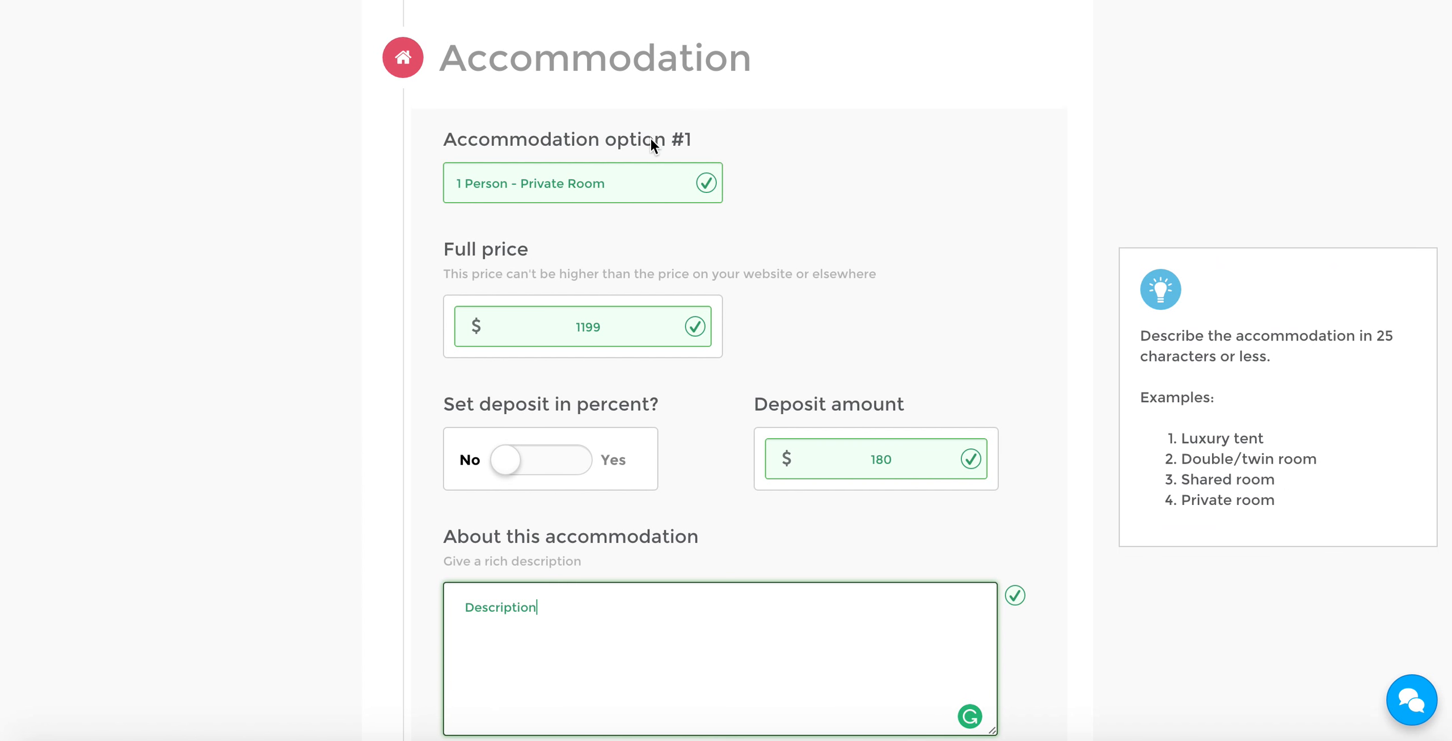
{"action": "scroll", "coordinate": [1074, 326], "scroll_direction": "down", "scroll_amount": 6}
{"action": "left_click", "coordinate": [930, 406]}
{"action": "scroll", "coordinate": [946, 406], "scroll_direction": "down", "scroll_amount": 5}
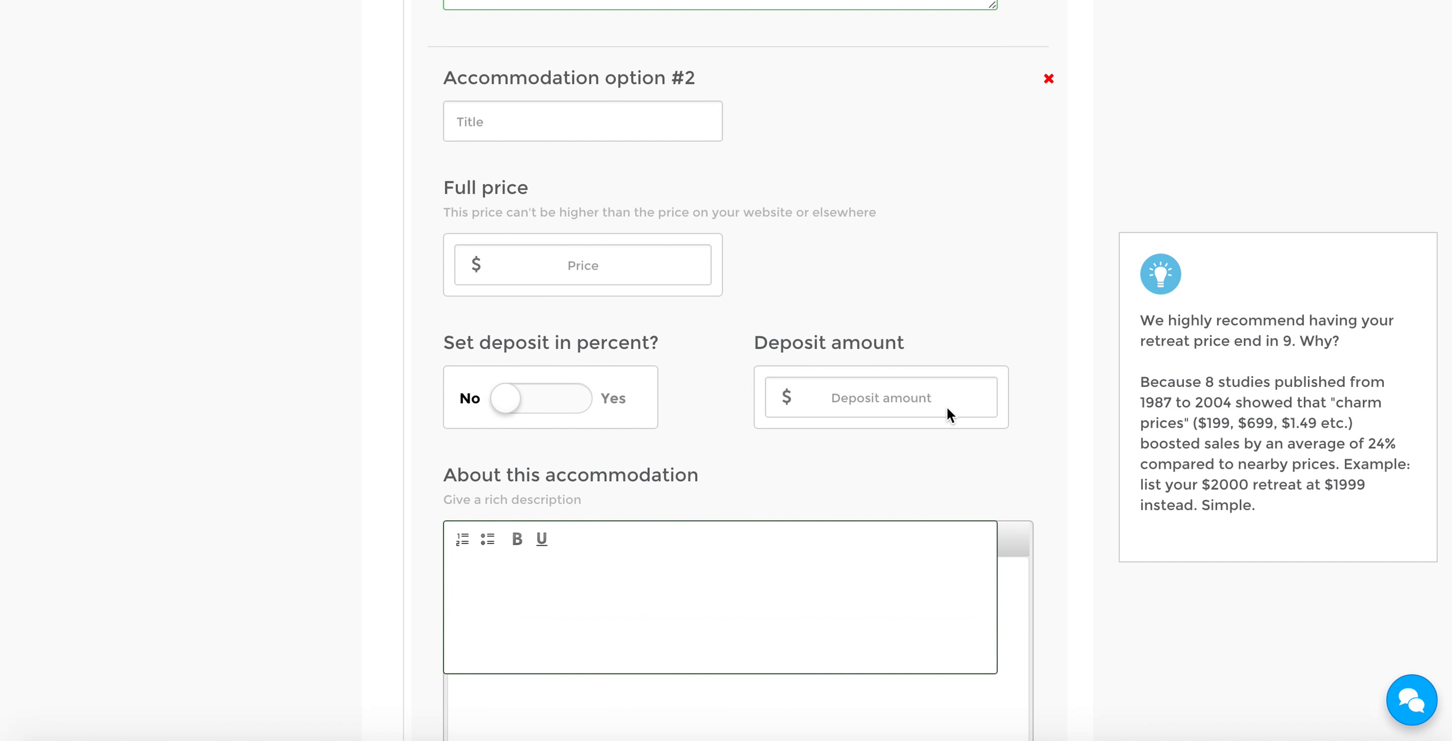
{"action": "scroll", "coordinate": [1013, 388], "scroll_direction": "up", "scroll_amount": 1}
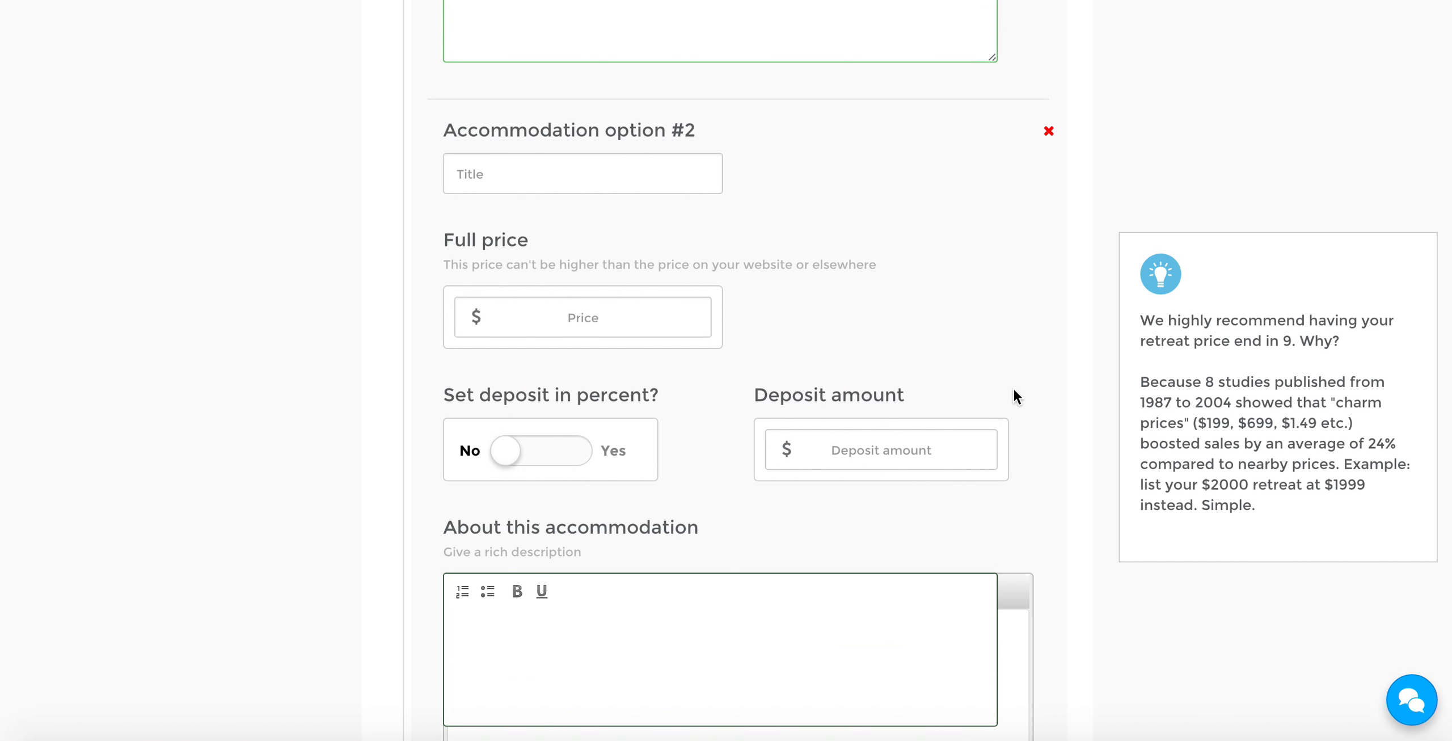
{"action": "scroll", "coordinate": [1013, 388], "scroll_direction": "up", "scroll_amount": 1}
Title the second accommodation option "2 People - Double"
{"action": "left_click", "coordinate": [607, 217]}
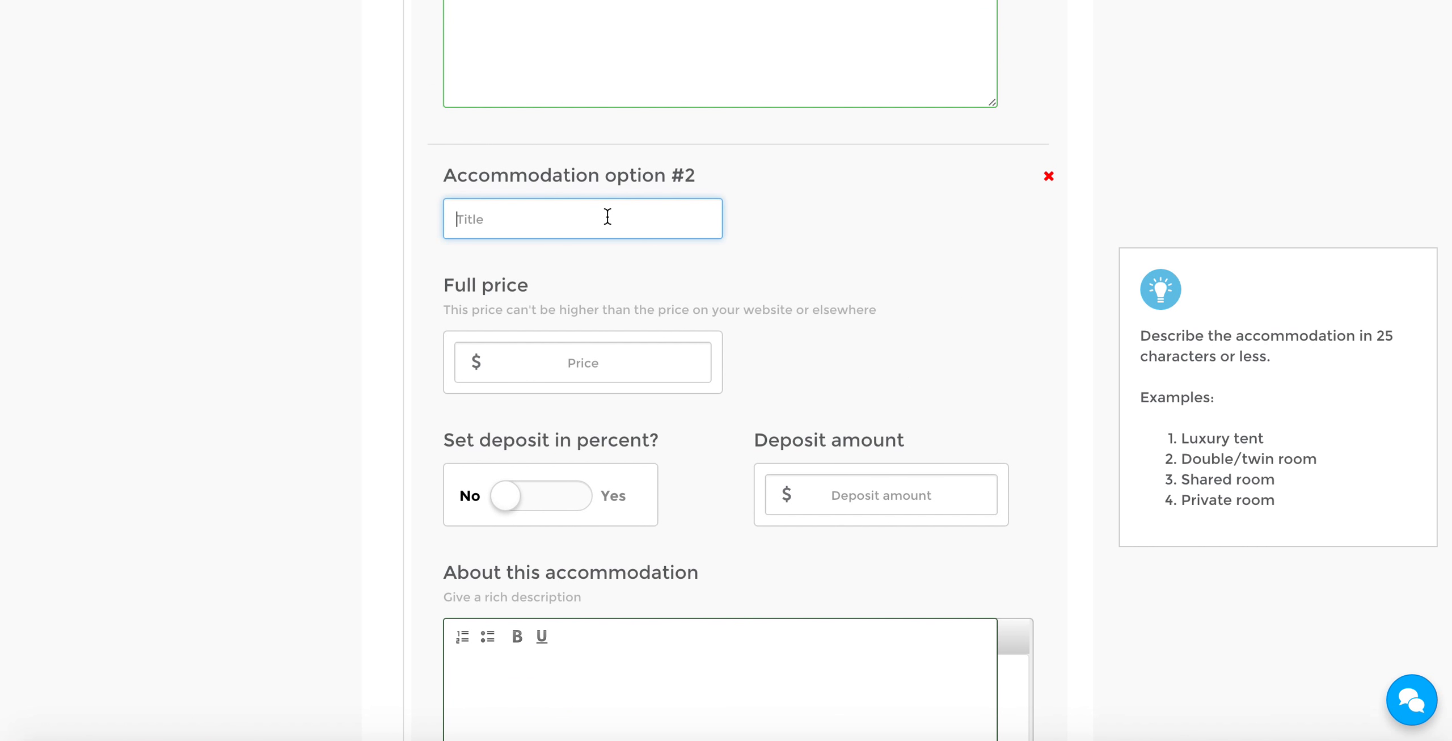
{"action": "scroll", "coordinate": [606, 217], "scroll_direction": "up", "scroll_amount": 10}
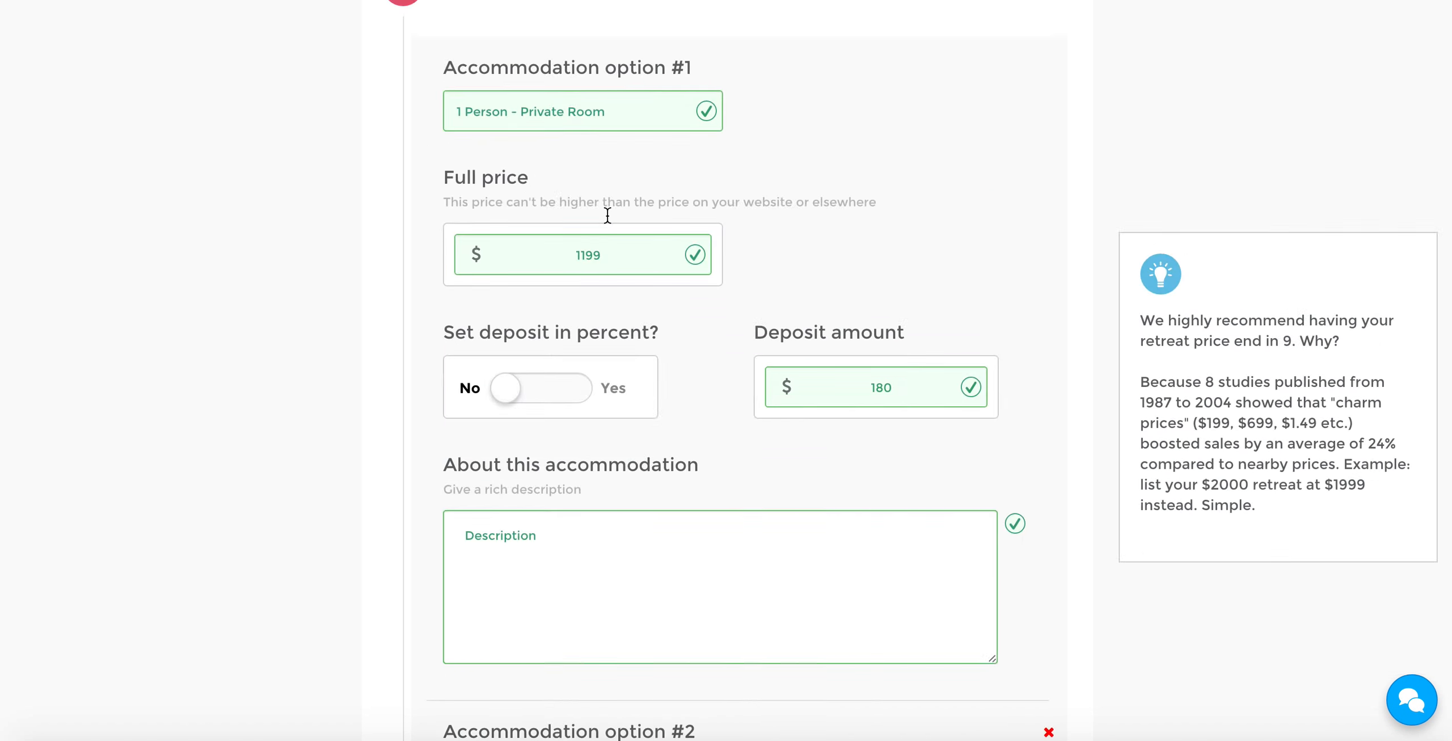
{"action": "scroll", "coordinate": [567, 221], "scroll_direction": "down", "scroll_amount": 5}
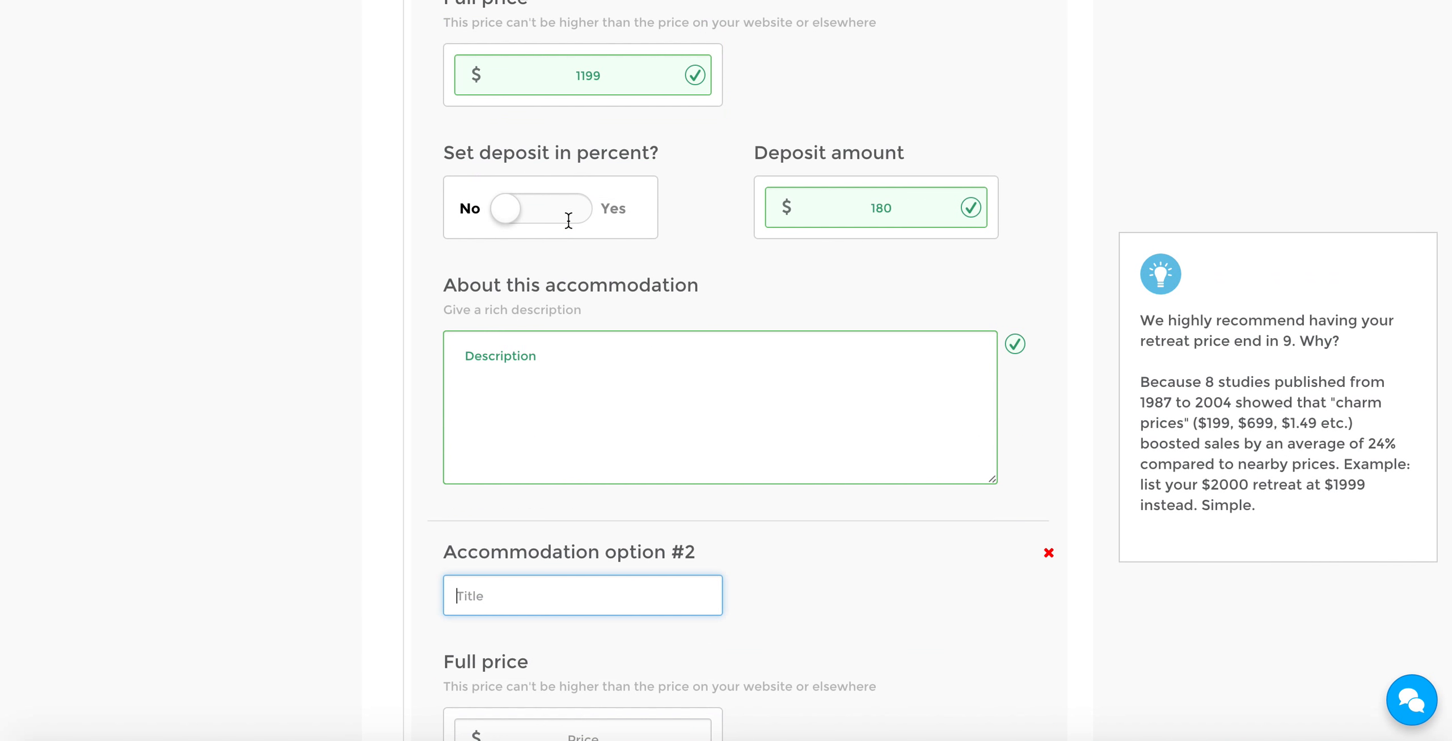
{"action": "type", "text": "2"}
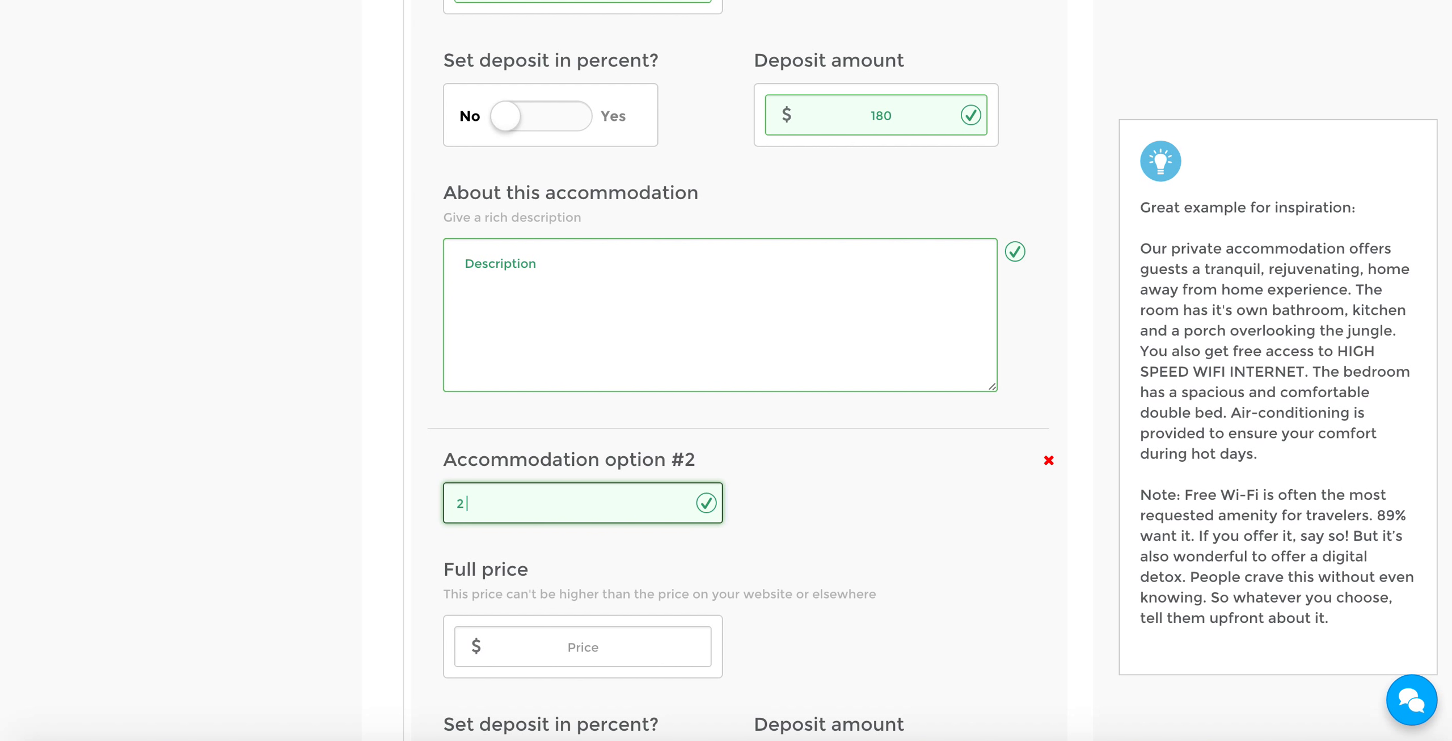
{"action": "type", "text": " People - Double"}
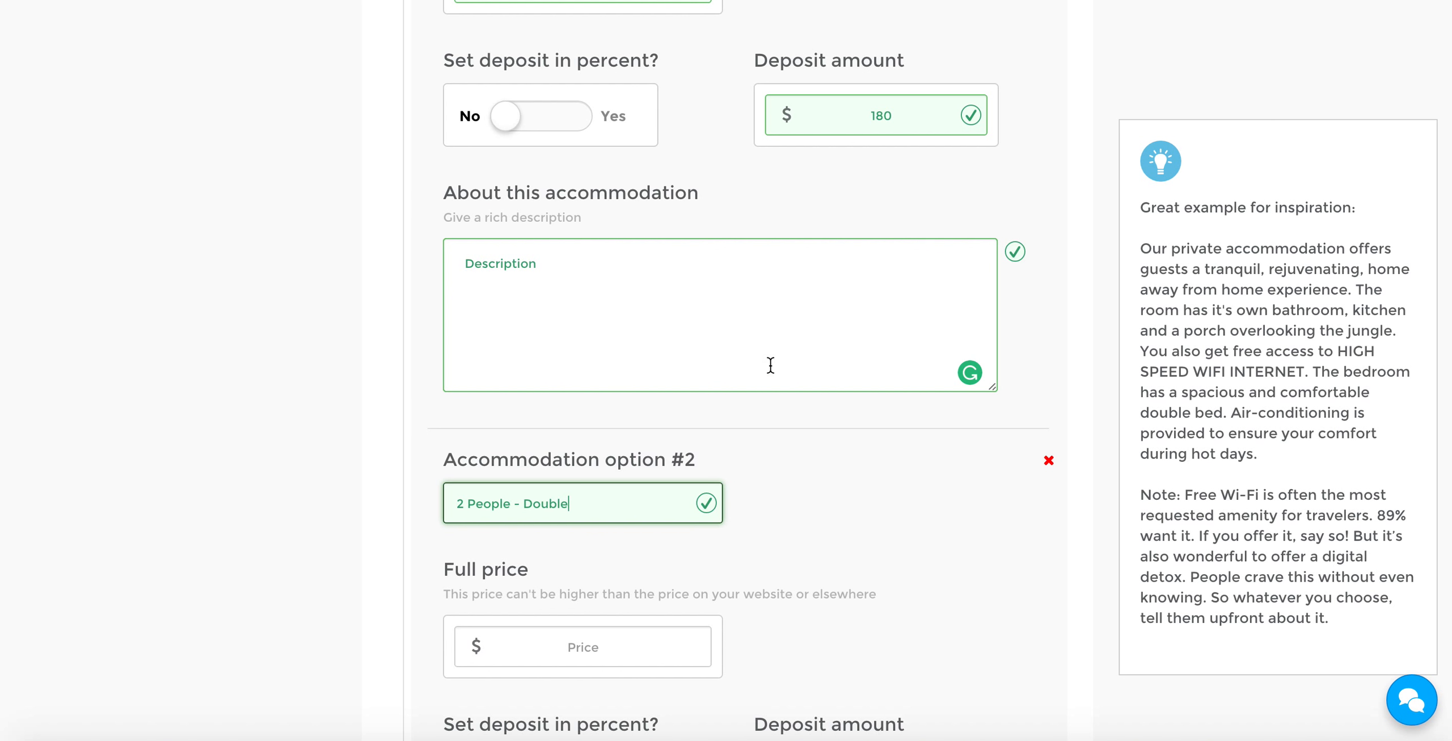
Set the full price of the second accommodation option to $1999
{"action": "scroll", "coordinate": [766, 349], "scroll_direction": "down", "scroll_amount": 1}
{"action": "left_click", "coordinate": [583, 582]}
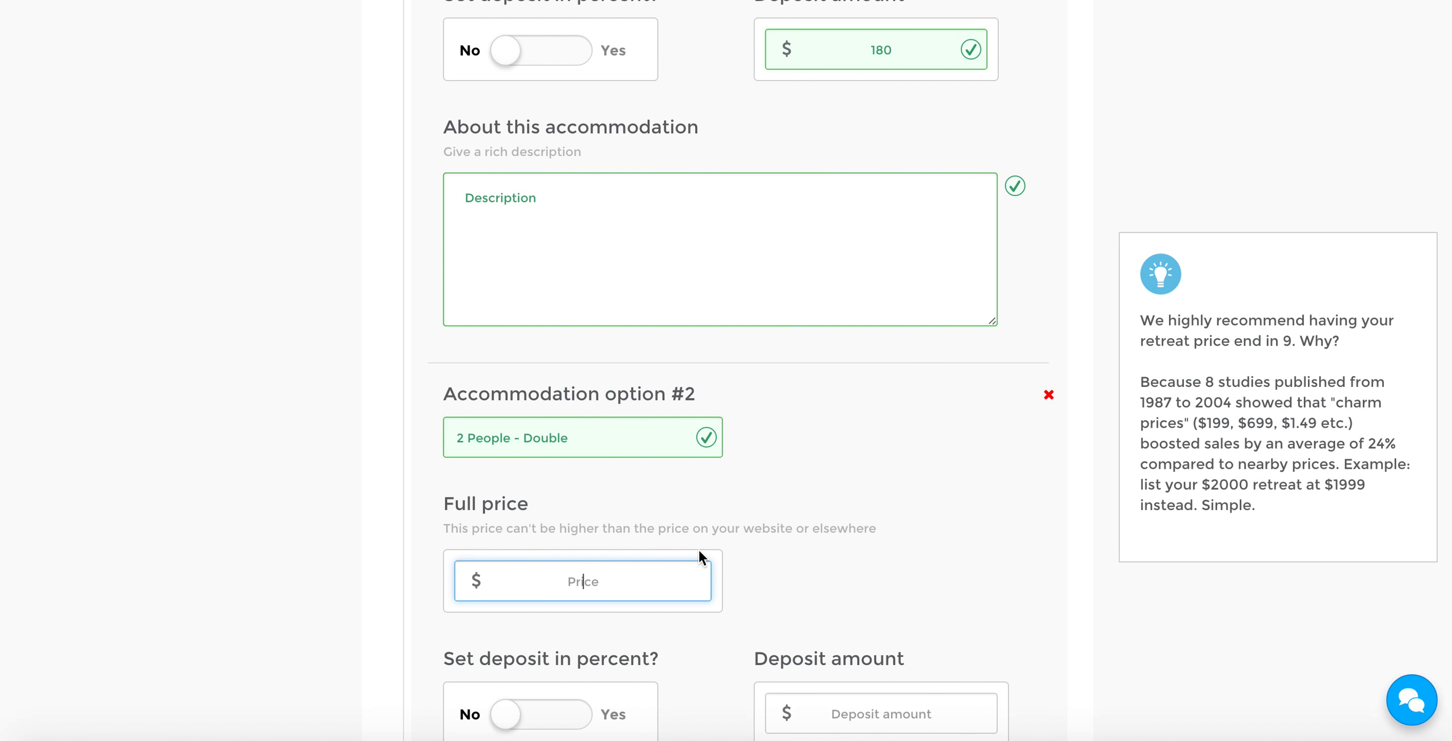
{"action": "scroll", "coordinate": [778, 529], "scroll_direction": "up", "scroll_amount": 2}
{"action": "scroll", "coordinate": [779, 530], "scroll_direction": "up", "scroll_amount": 2}
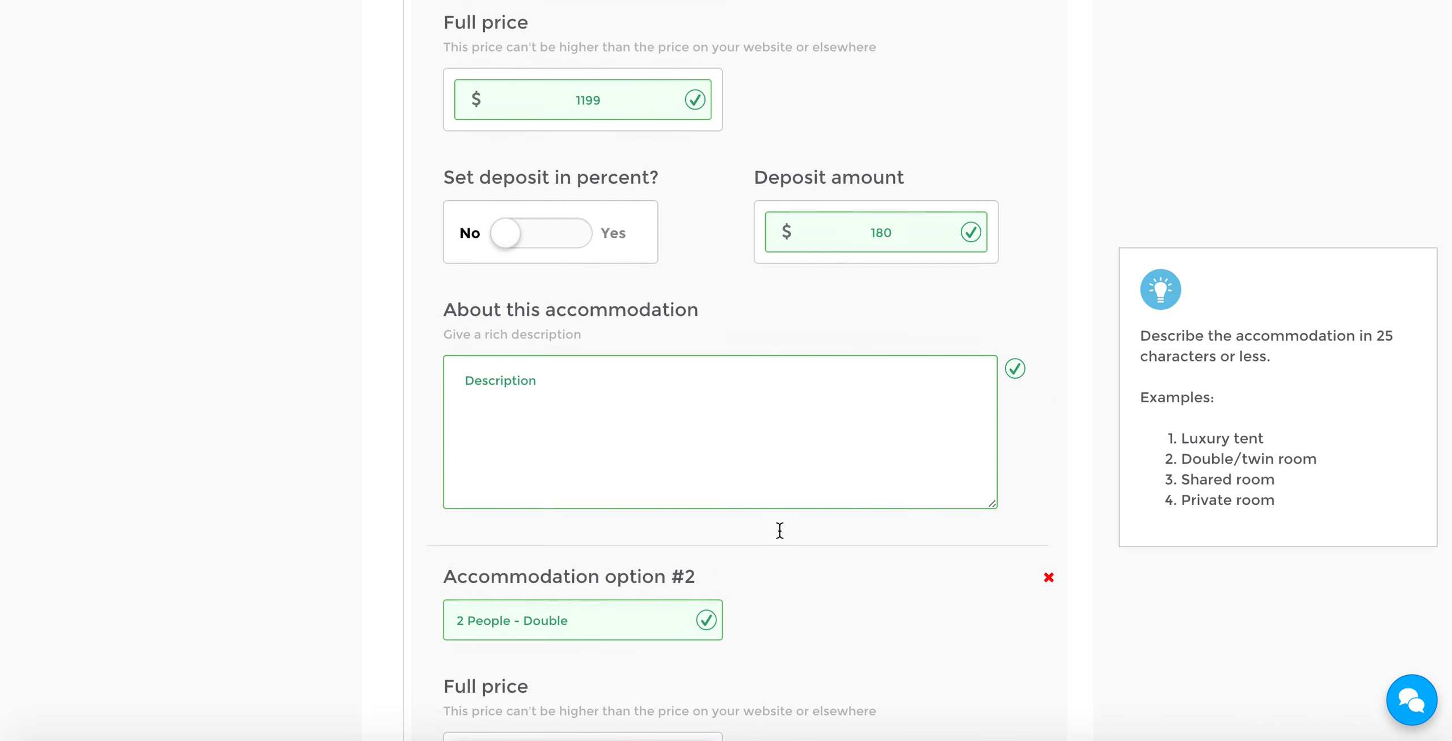
{"action": "scroll", "coordinate": [780, 530], "scroll_direction": "down", "scroll_amount": 1}
{"action": "scroll", "coordinate": [780, 531], "scroll_direction": "down", "scroll_amount": 2}
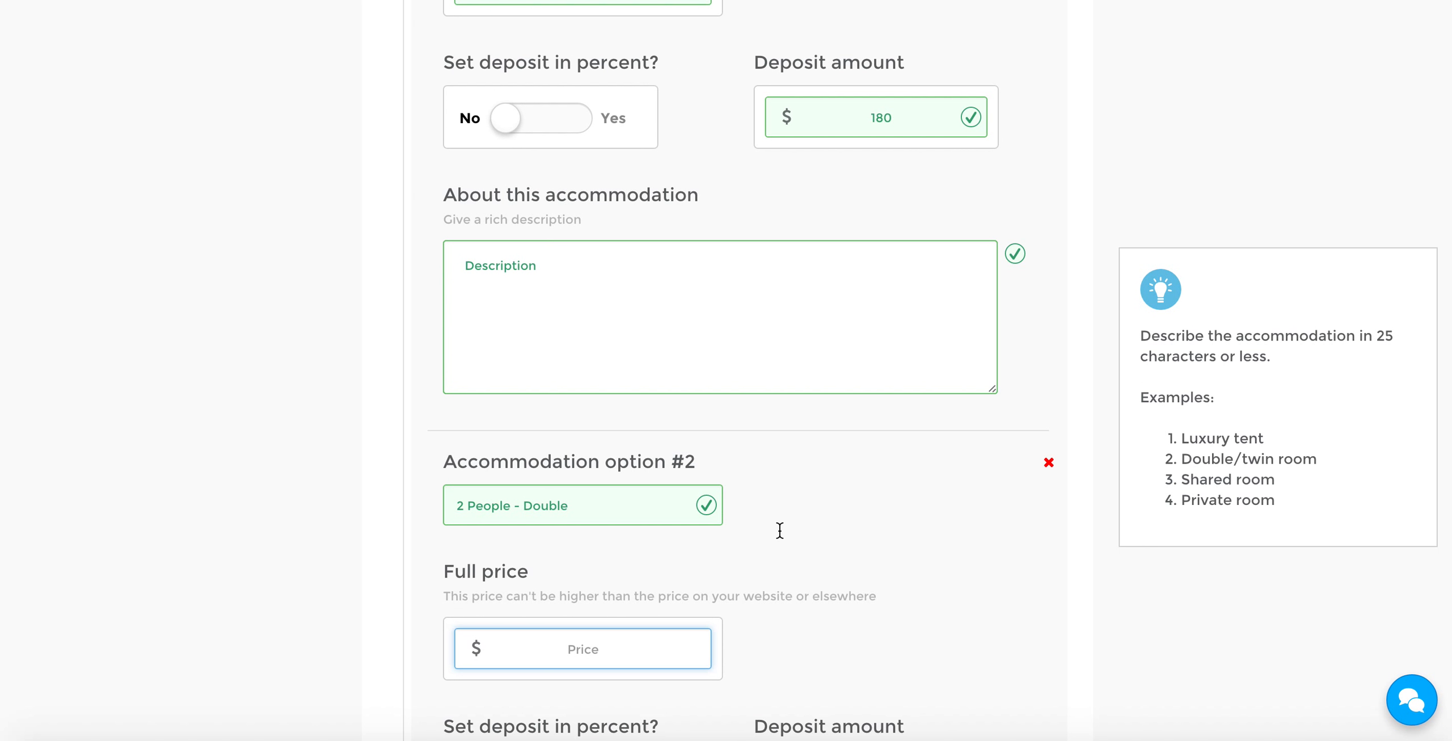
{"action": "type", "text": "2000"}
{"action": "key", "text": "BackSpace"}
{"action": "key", "text": "BackSpace"}
{"action": "key", "text": "BackSpace"}
{"action": "key", "text": "BackSpace"}
{"action": "type", "text": "1999"}
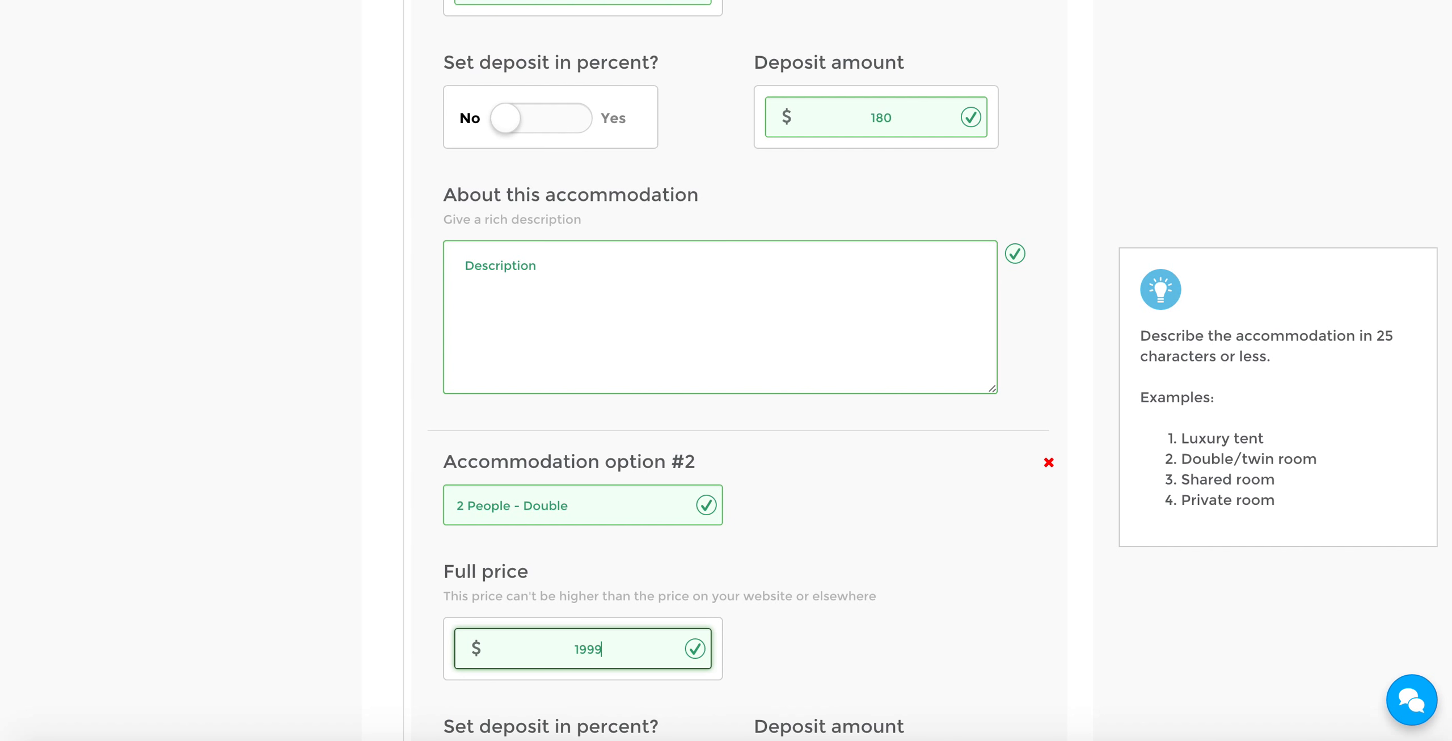
{"action": "left_click", "coordinate": [880, 502]}
Review the second option's deposit amount and description box, and the cancellation policy and free gift sections that follow
{"action": "scroll", "coordinate": [880, 502], "scroll_direction": "down", "scroll_amount": 3}
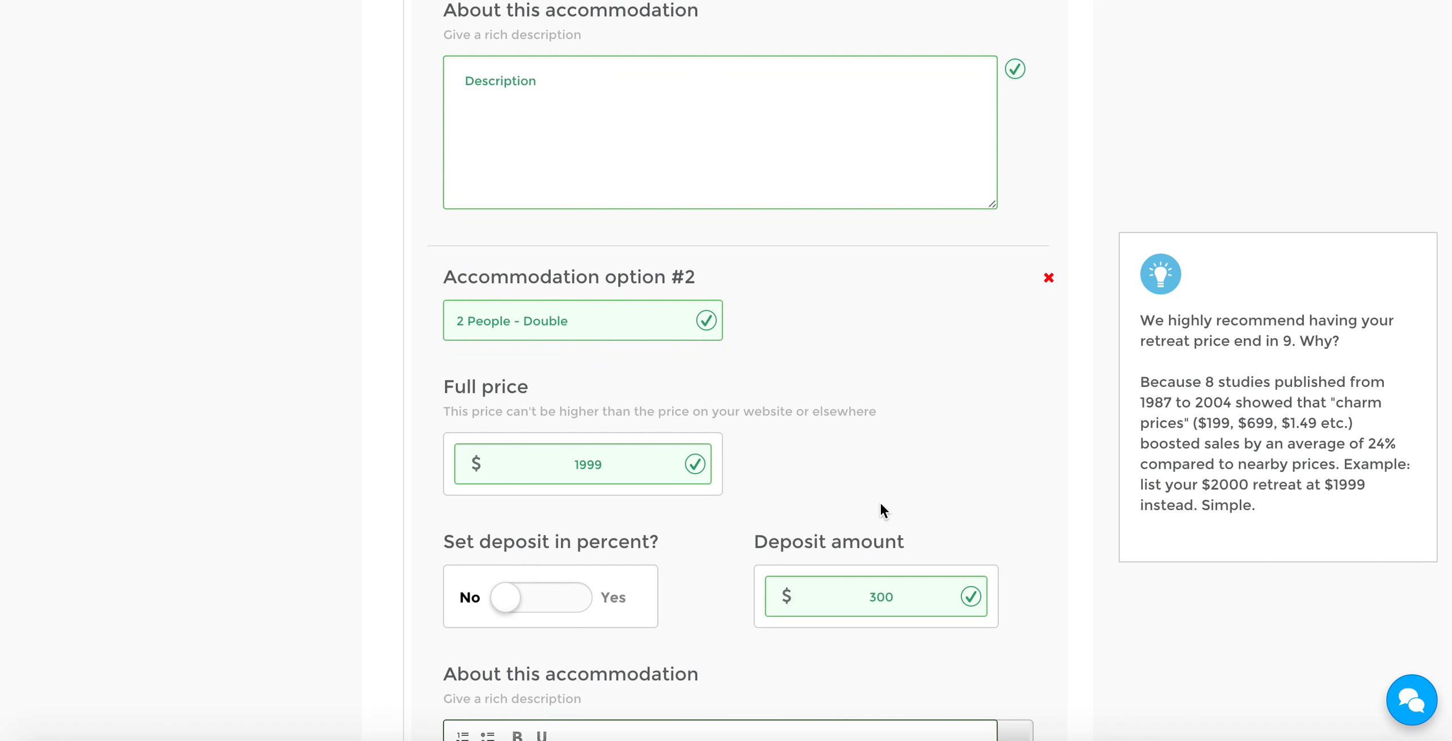
{"action": "scroll", "coordinate": [737, 527], "scroll_direction": "down", "scroll_amount": 1}
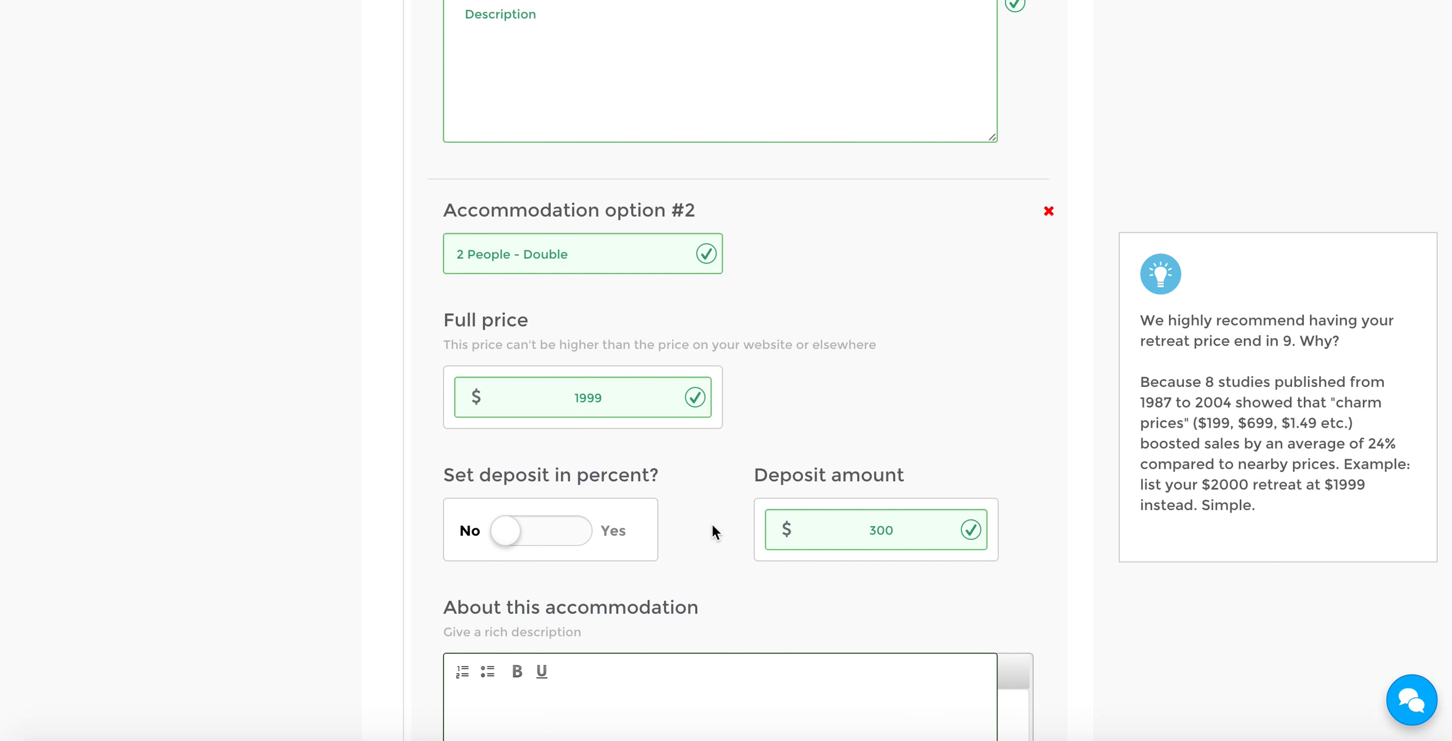
{"action": "scroll", "coordinate": [639, 533], "scroll_direction": "down", "scroll_amount": 3}
{"action": "left_click", "coordinate": [745, 609]}
{"action": "scroll", "coordinate": [755, 599], "scroll_direction": "down", "scroll_amount": 1}
{"action": "scroll", "coordinate": [755, 599], "scroll_direction": "up", "scroll_amount": 3}
{"action": "scroll", "coordinate": [868, 587], "scroll_direction": "down", "scroll_amount": 4}
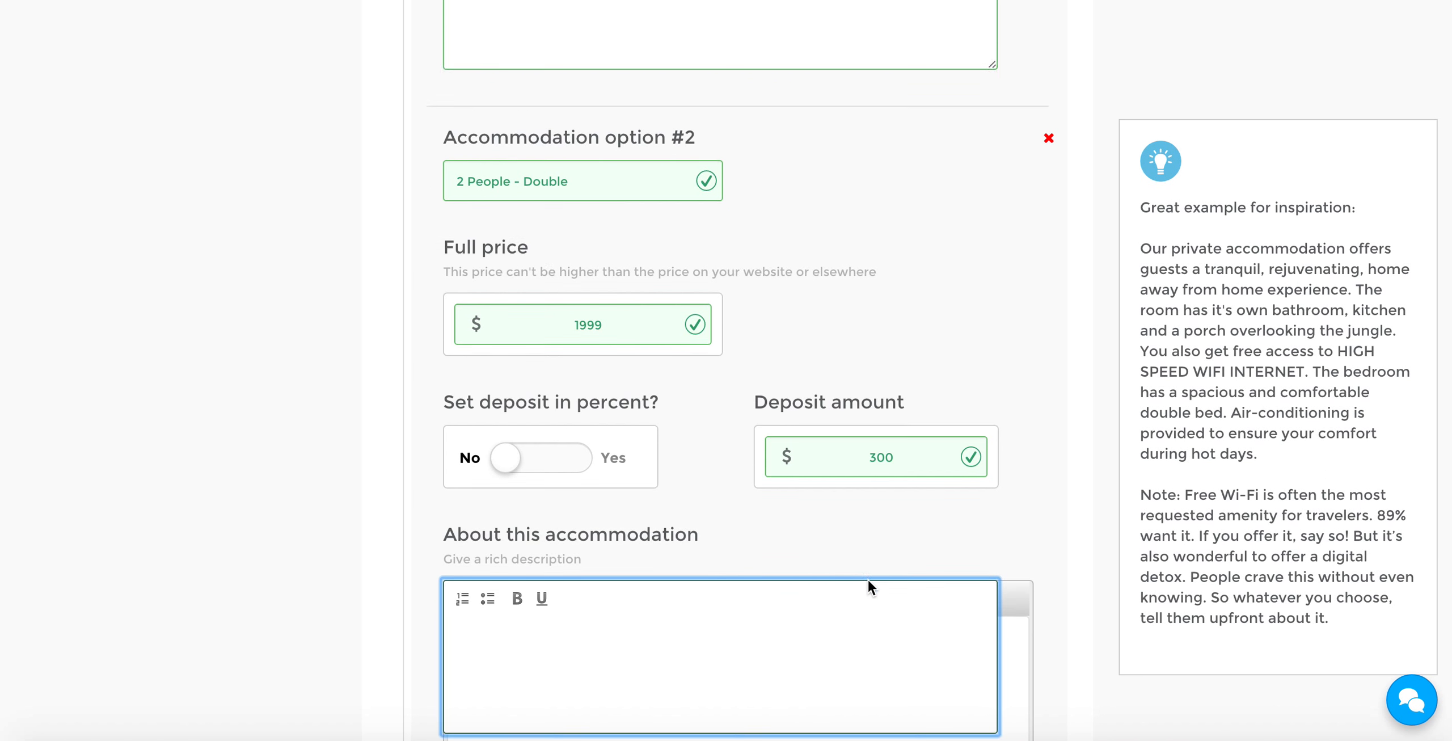
{"action": "scroll", "coordinate": [910, 577], "scroll_direction": "down", "scroll_amount": 7}
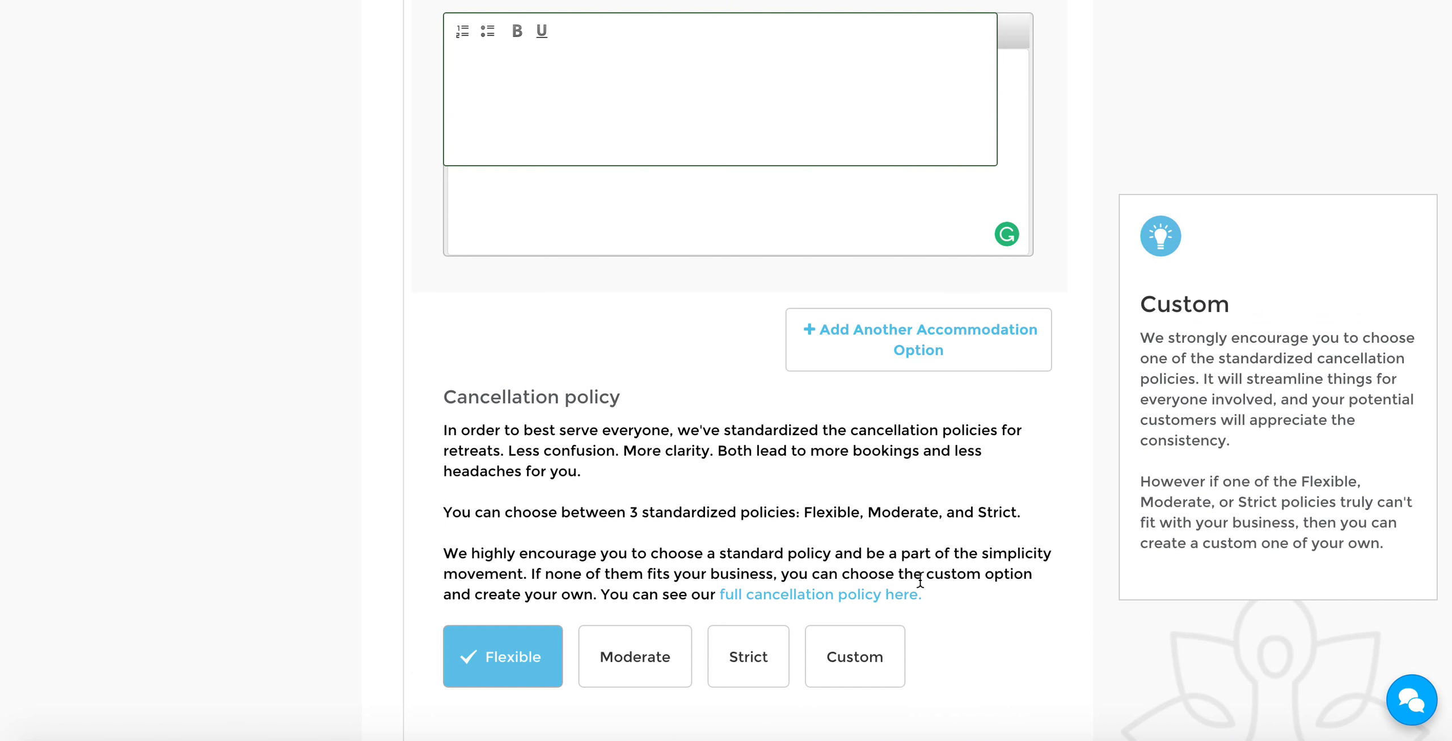
{"action": "scroll", "coordinate": [1053, 508], "scroll_direction": "down", "scroll_amount": 4}
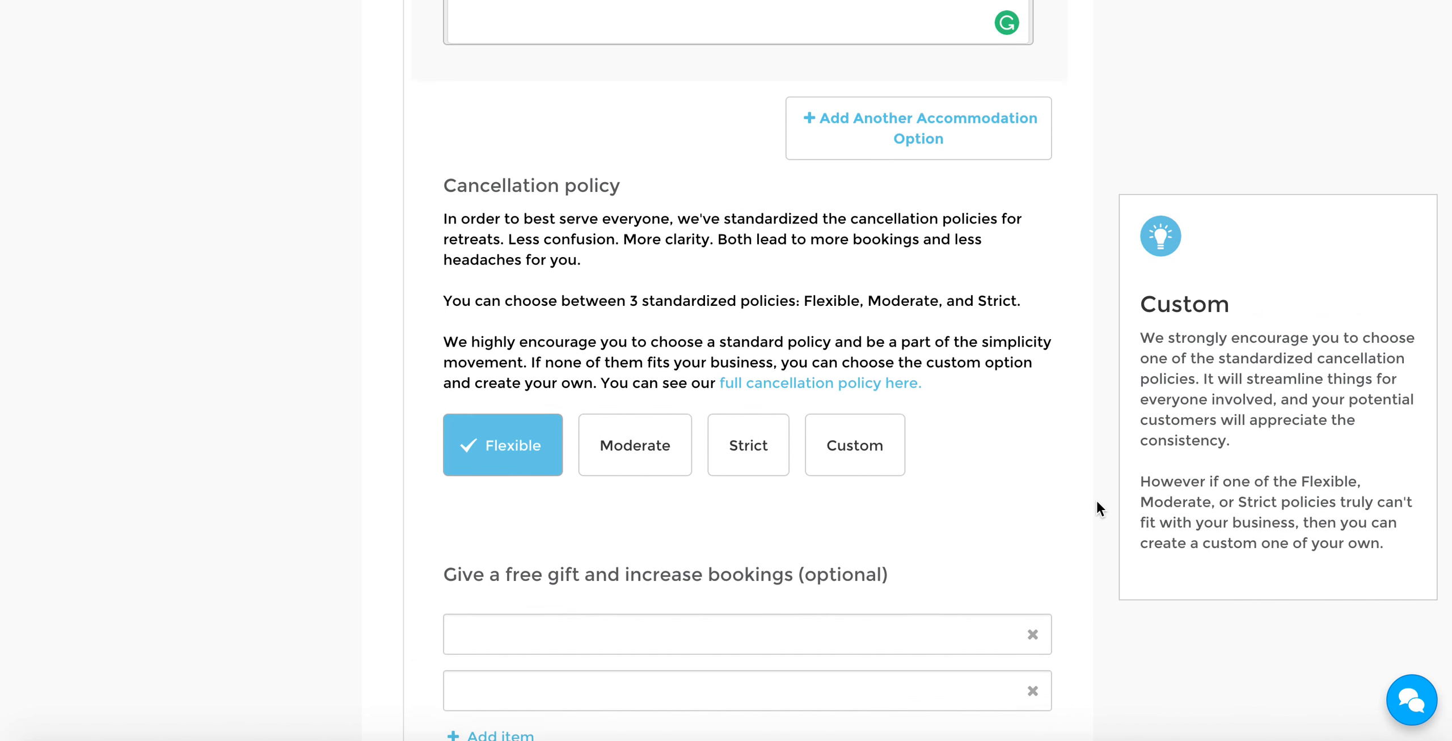
{"action": "scroll", "coordinate": [1096, 501], "scroll_direction": "down", "scroll_amount": 1}
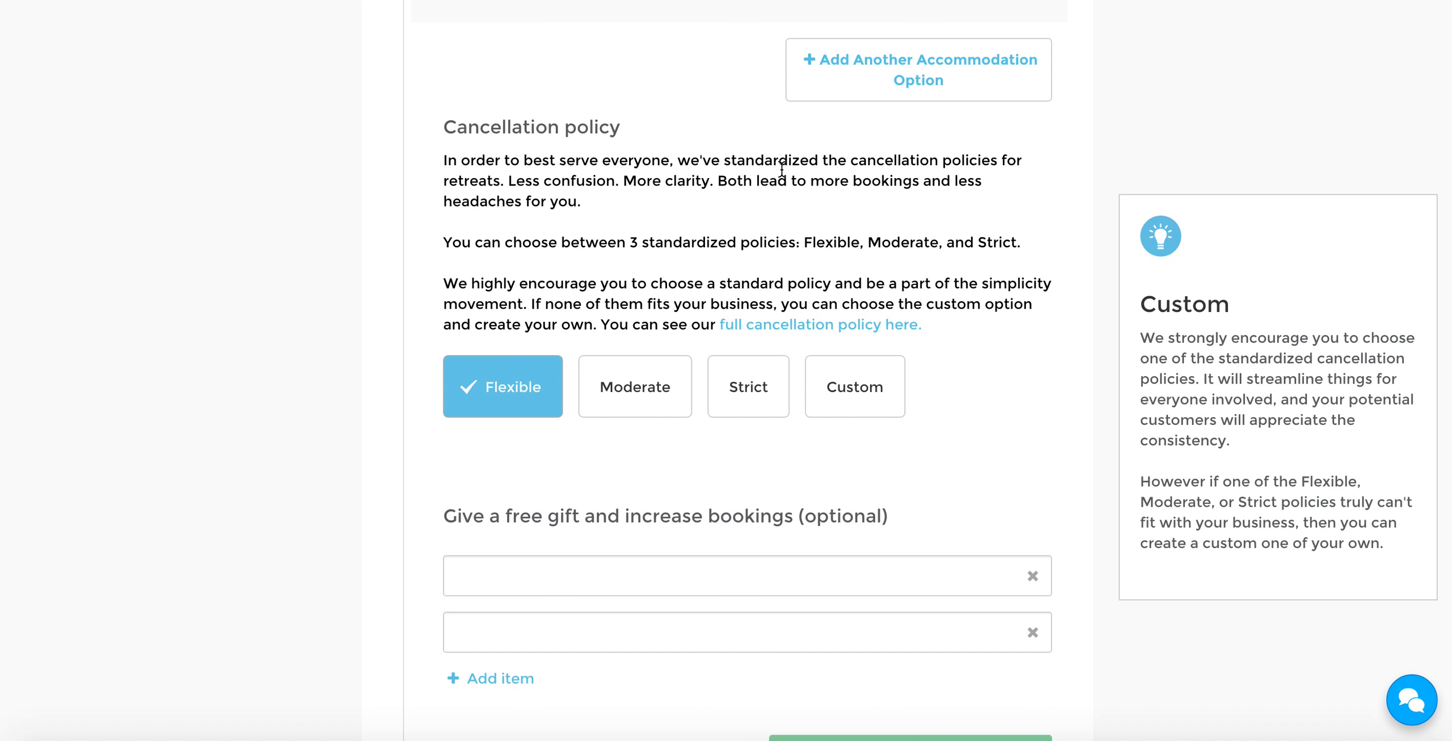
Try the Moderate cancellation policy and switch back to the Flexible one
{"action": "scroll", "coordinate": [708, 196], "scroll_direction": "down", "scroll_amount": 2}
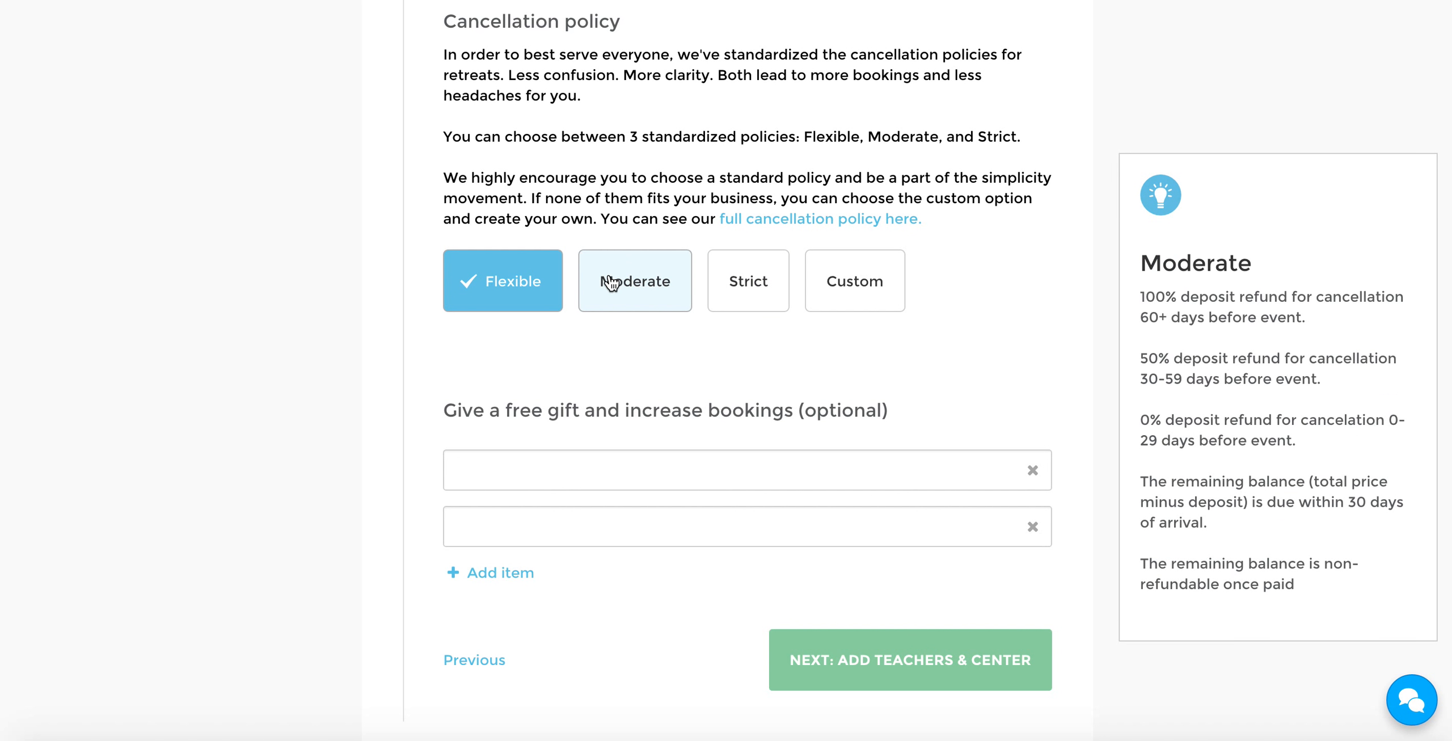
{"action": "left_click", "coordinate": [645, 280]}
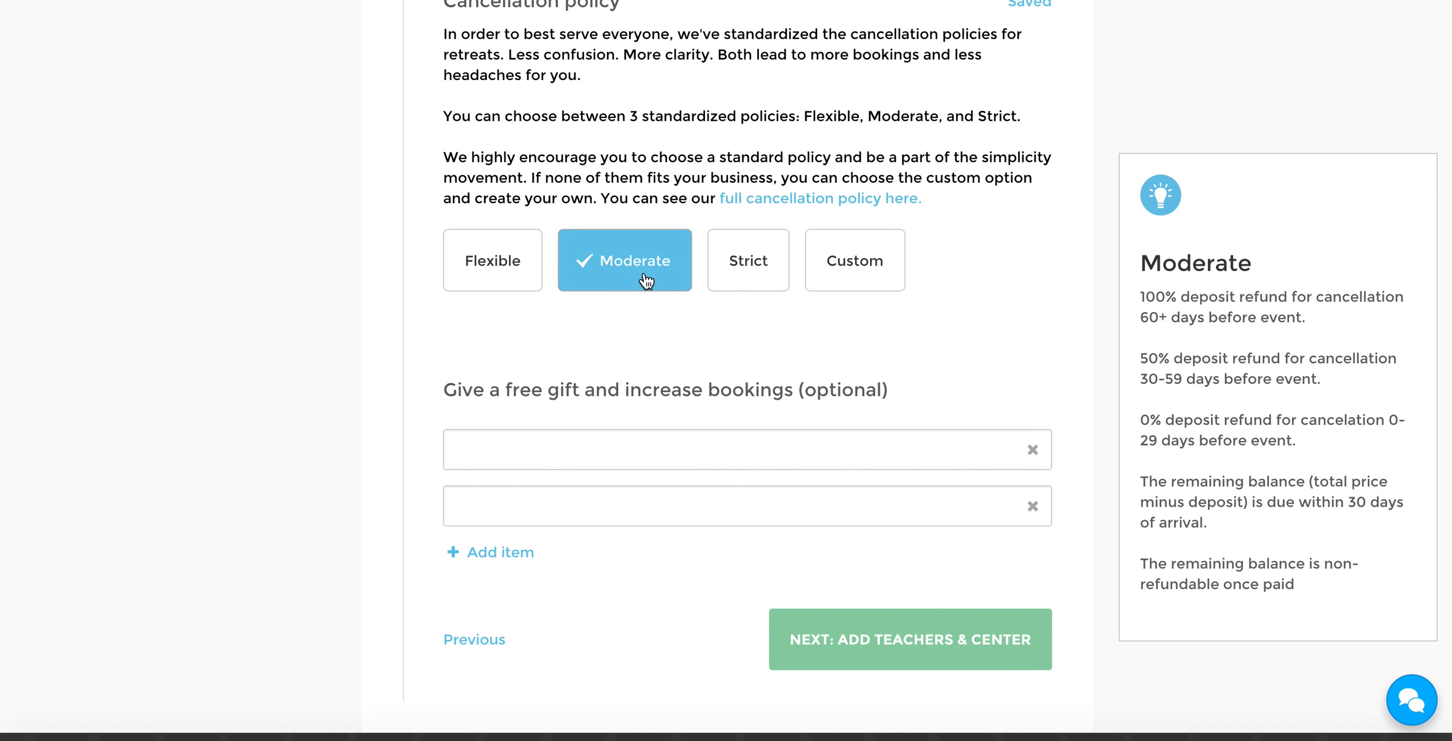
{"action": "left_click", "coordinate": [515, 256]}
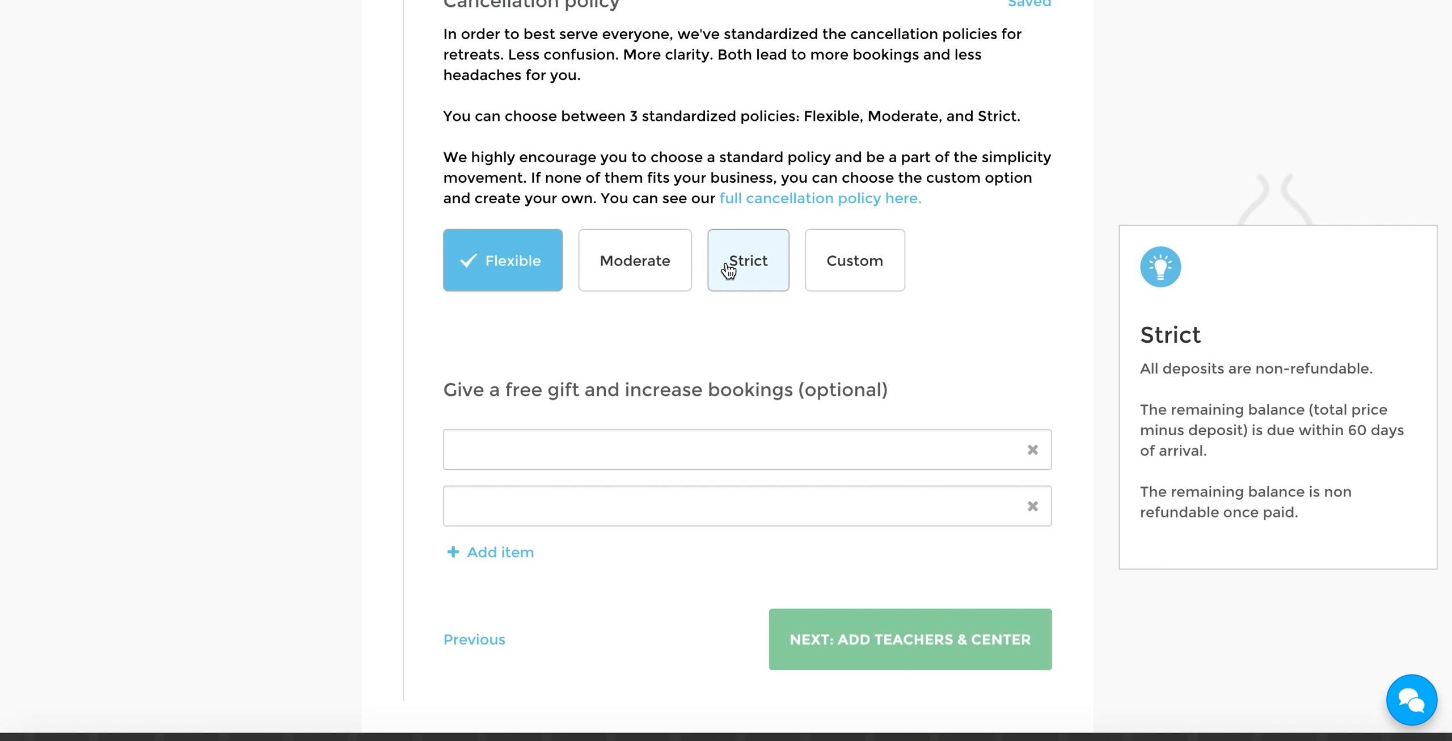
Choose the Custom cancellation policy and look over its deposit refund settings
{"action": "left_click", "coordinate": [859, 262]}
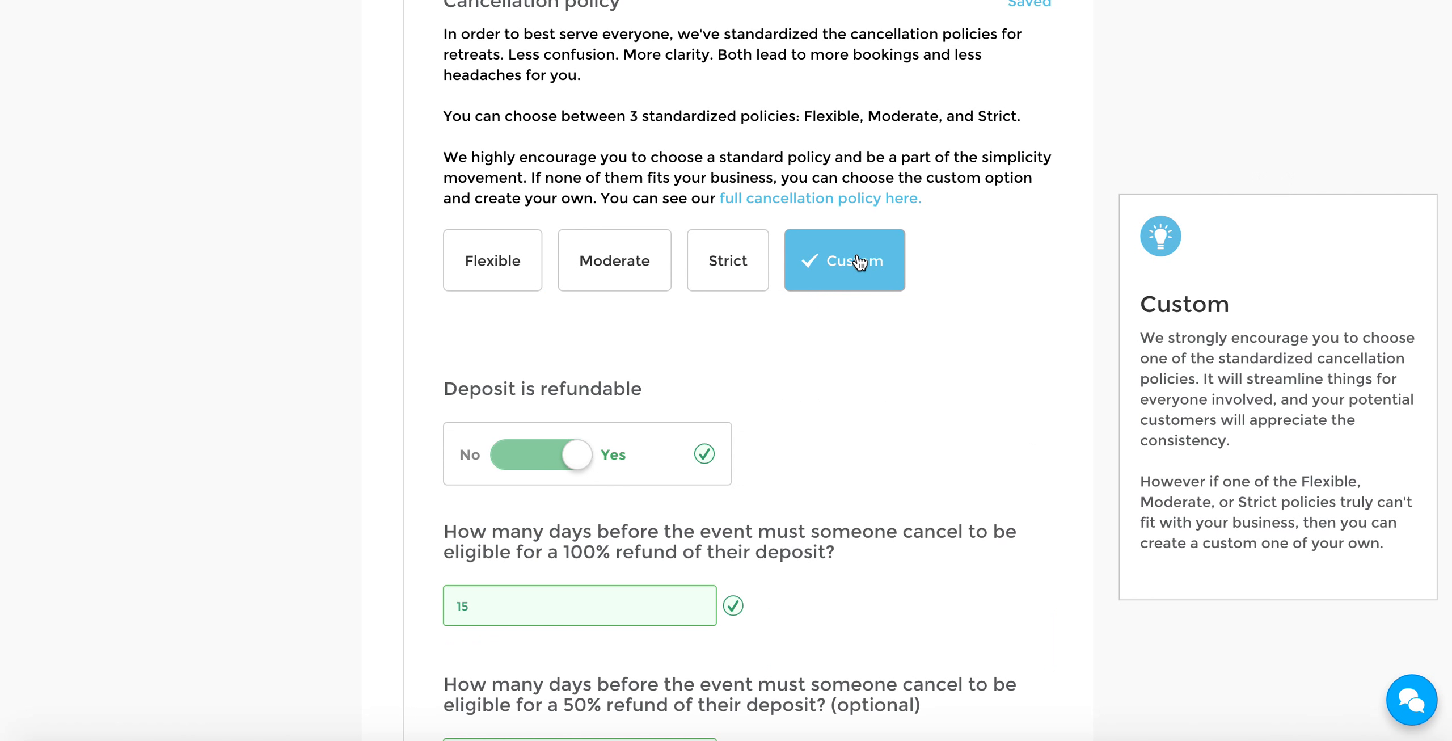
{"action": "scroll", "coordinate": [964, 329], "scroll_direction": "down", "scroll_amount": 3}
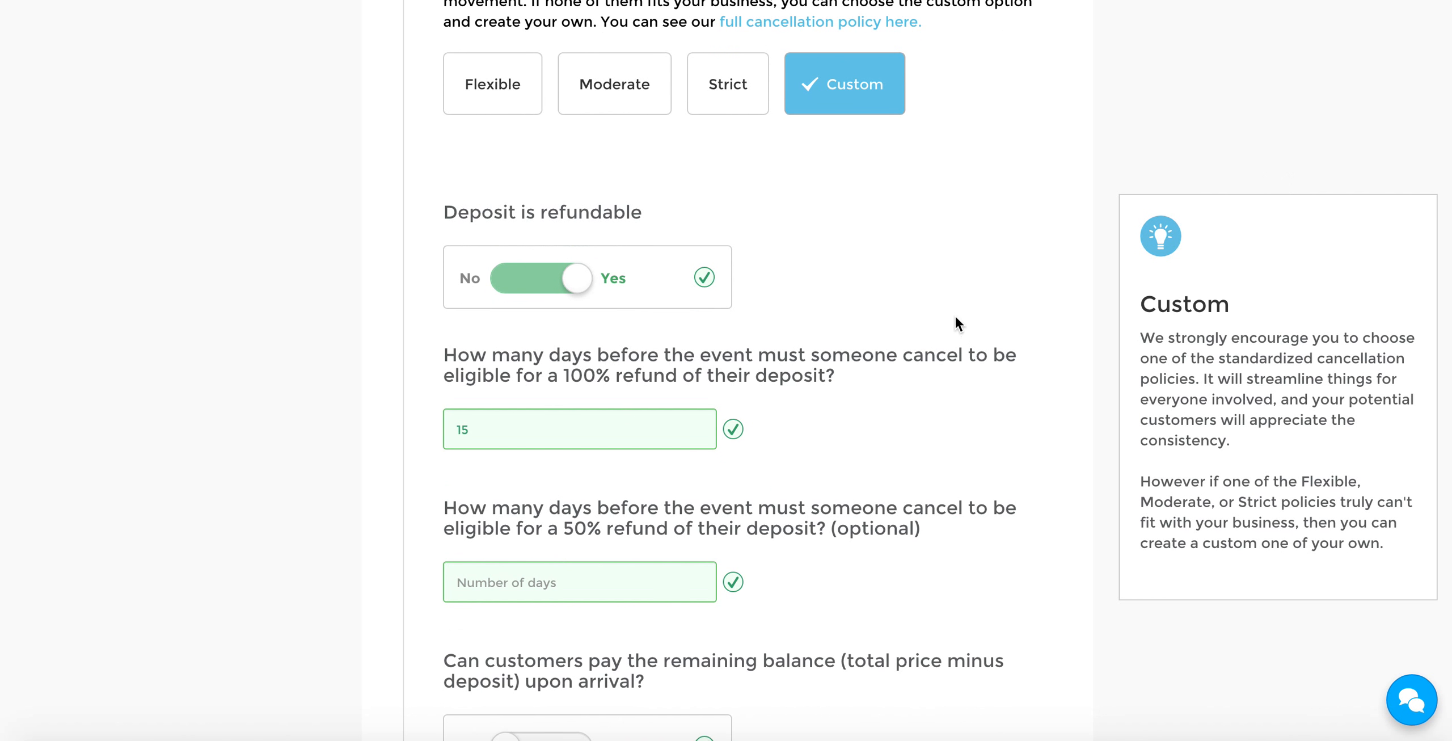
{"action": "scroll", "coordinate": [955, 314], "scroll_direction": "down", "scroll_amount": 2}
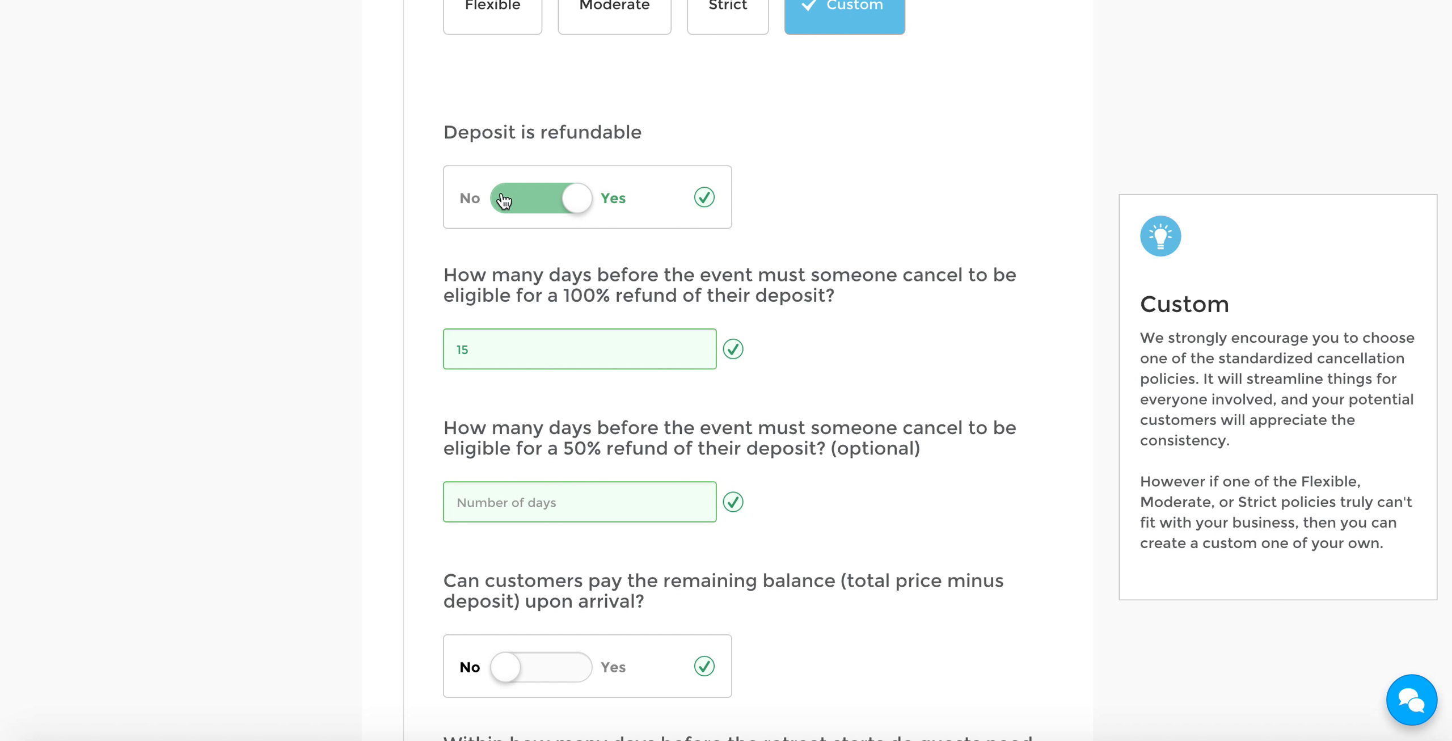
{"action": "scroll", "coordinate": [885, 271], "scroll_direction": "down", "scroll_amount": 1}
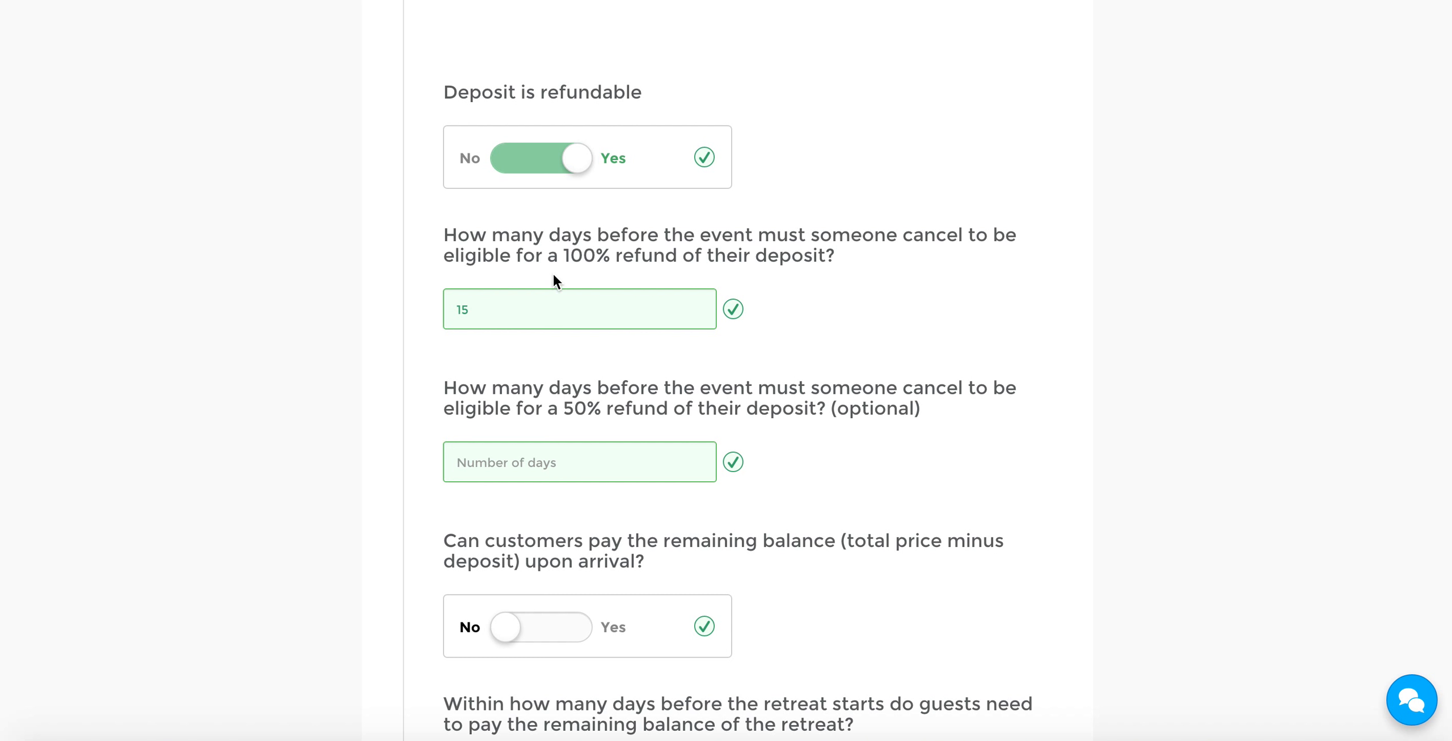
Set the cancellation deadline for a 100% deposit refund to 30 days before the event
{"action": "left_click_drag", "start_coordinate": [560, 250], "coordinate": [764, 254]}
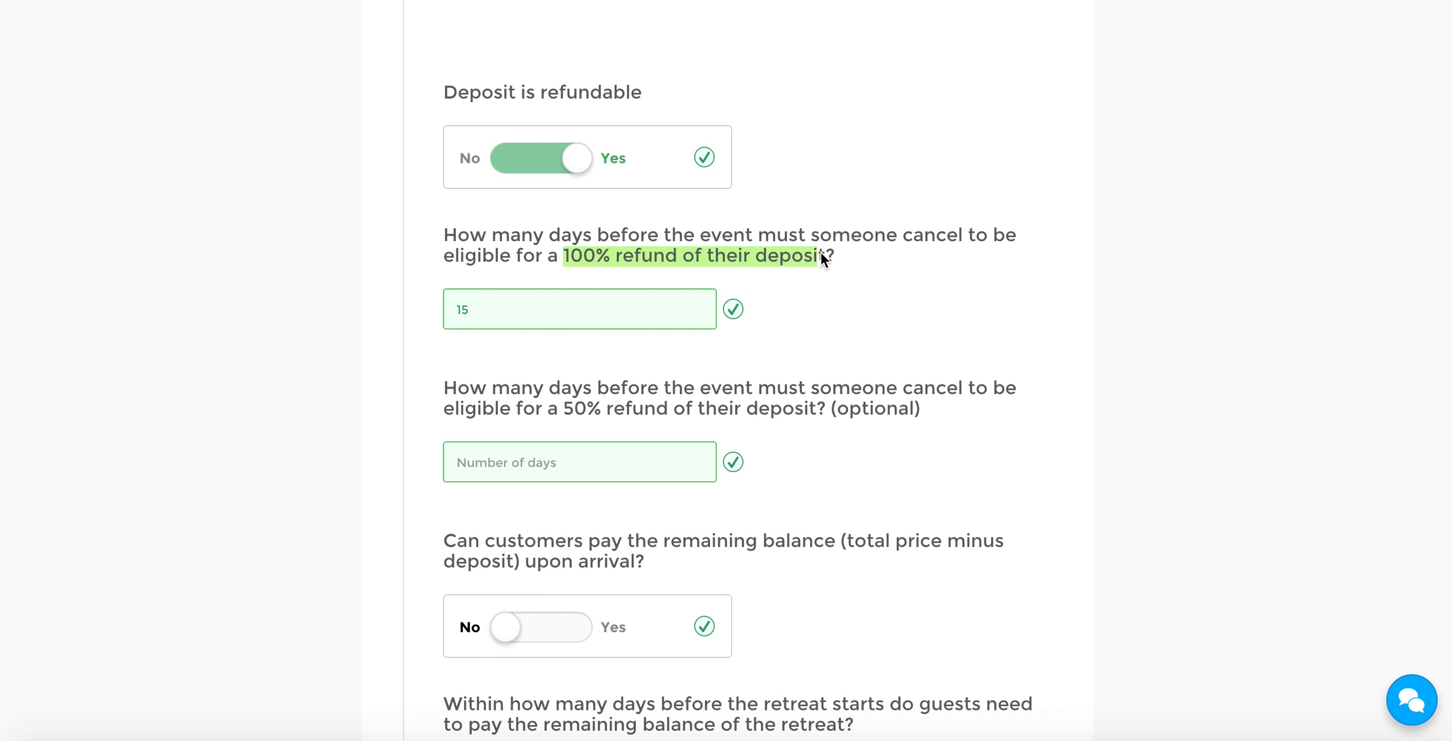
{"action": "double_click", "coordinate": [590, 299]}
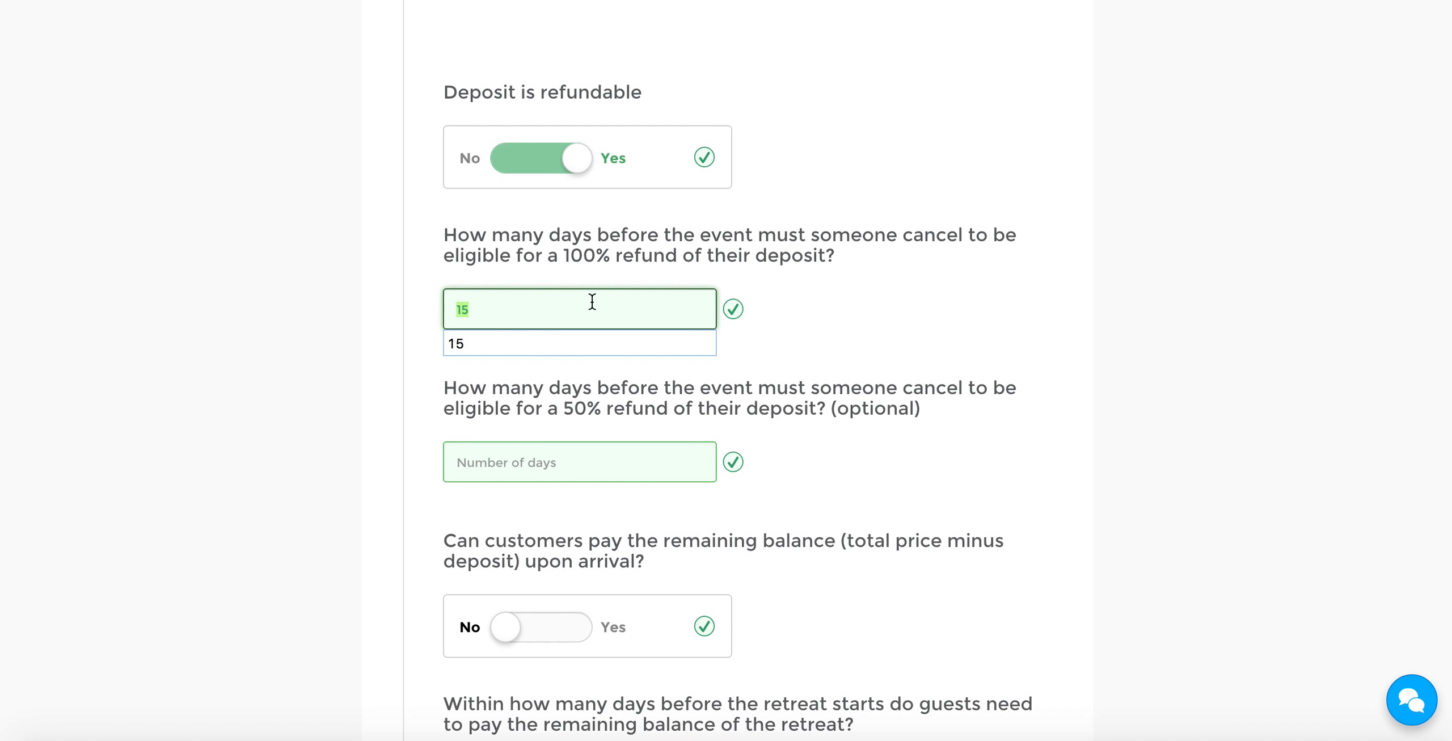
{"action": "type", "text": "30"}
{"action": "left_click", "coordinate": [313, 282]}
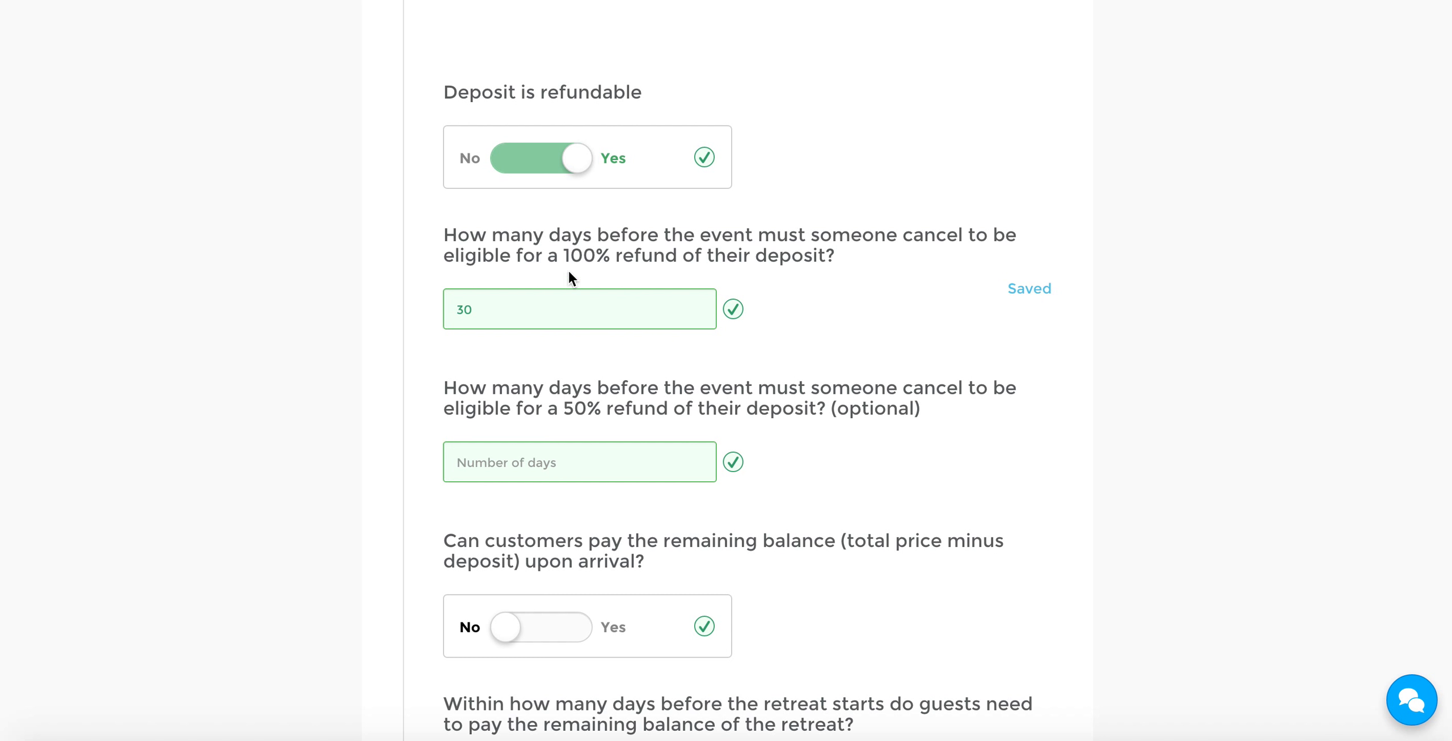
Review the 50% refund and remaining balance settings, and compare them with the second accommodation option's full price and deposit amount
{"action": "scroll", "coordinate": [370, 383], "scroll_direction": "down", "scroll_amount": 2}
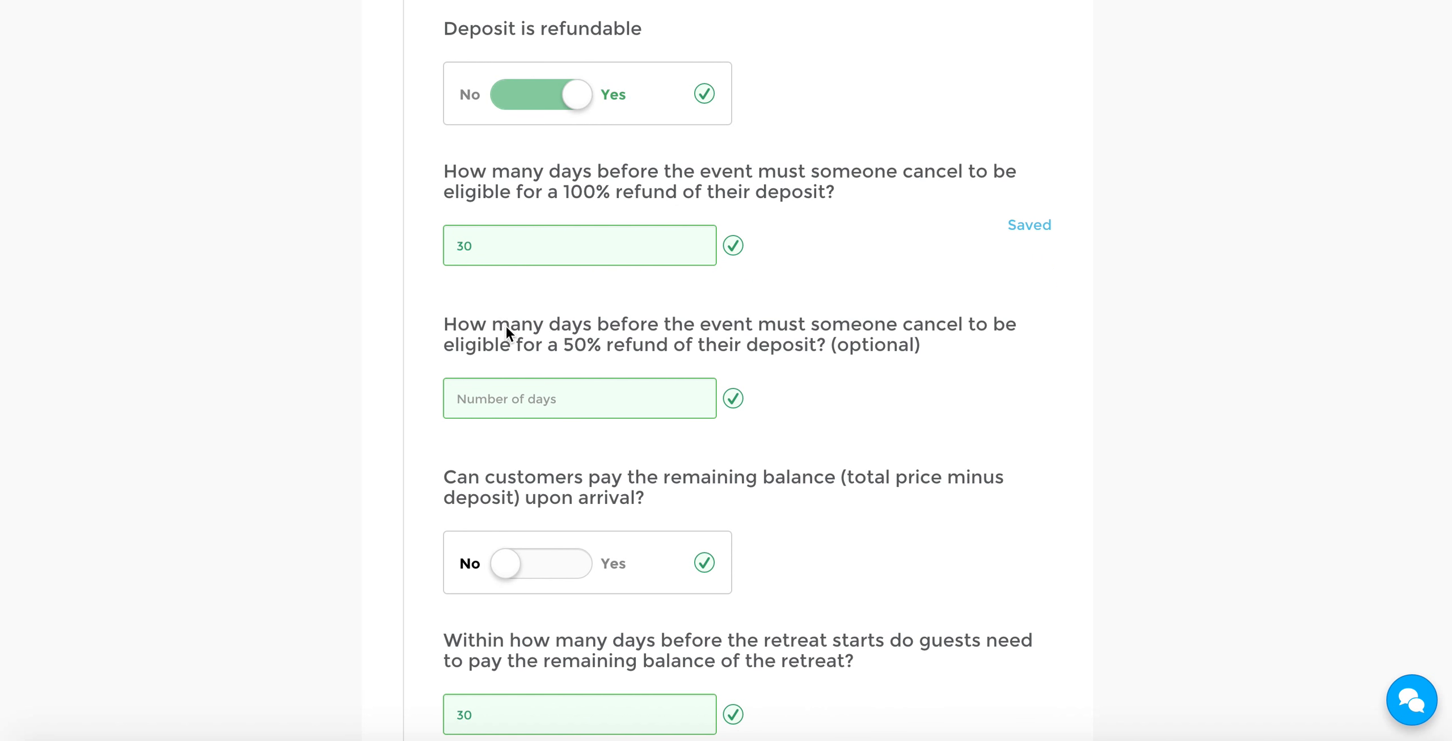
{"action": "left_click", "coordinate": [540, 395]}
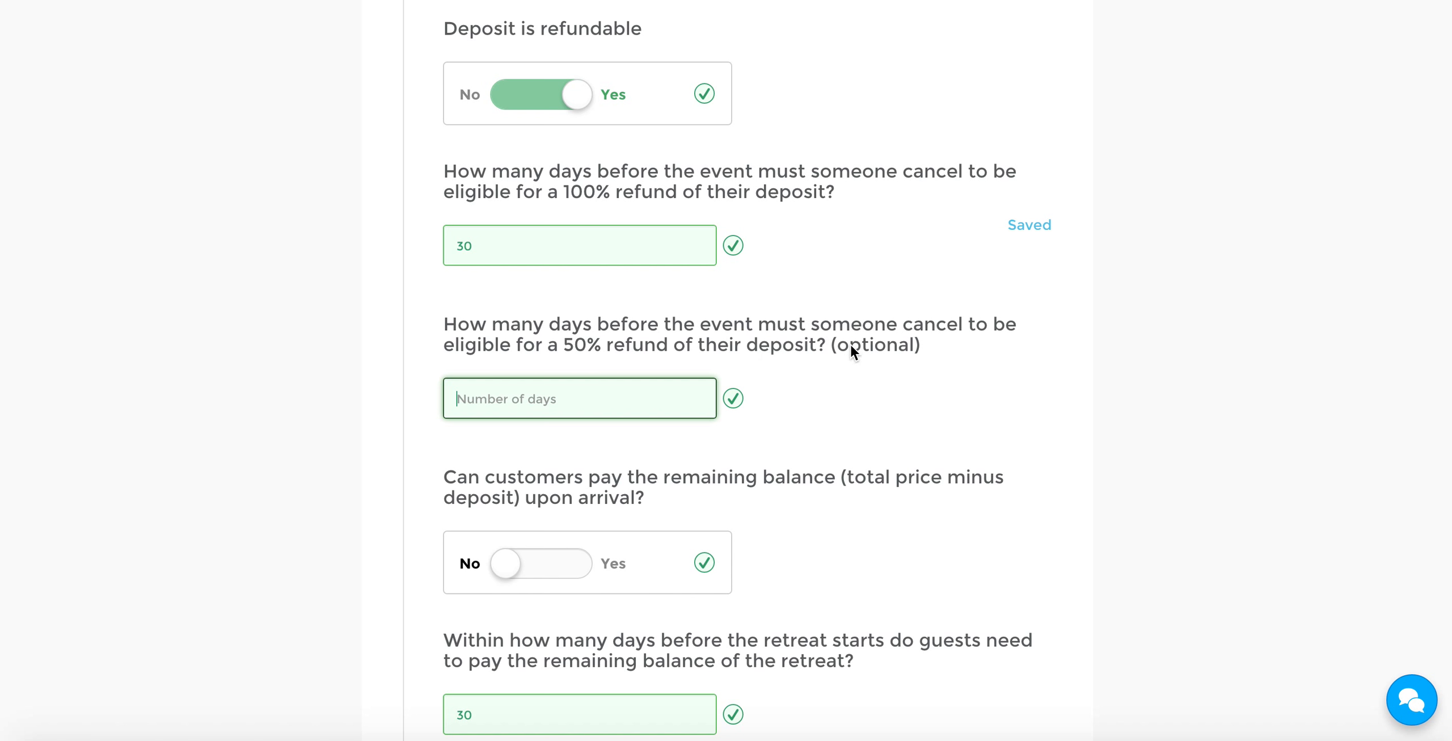
{"action": "scroll", "coordinate": [867, 338], "scroll_direction": "down", "scroll_amount": 5}
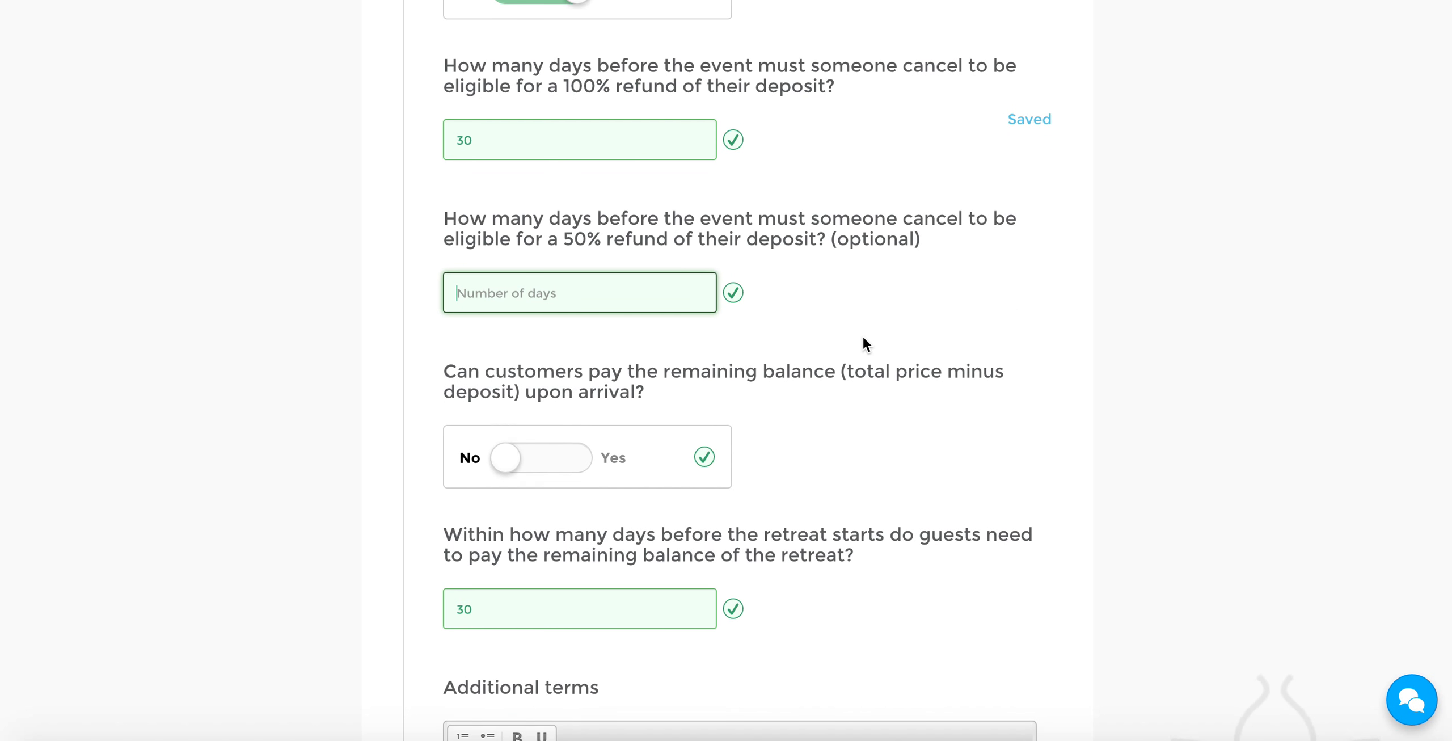
{"action": "scroll", "coordinate": [864, 343], "scroll_direction": "down", "scroll_amount": 7}
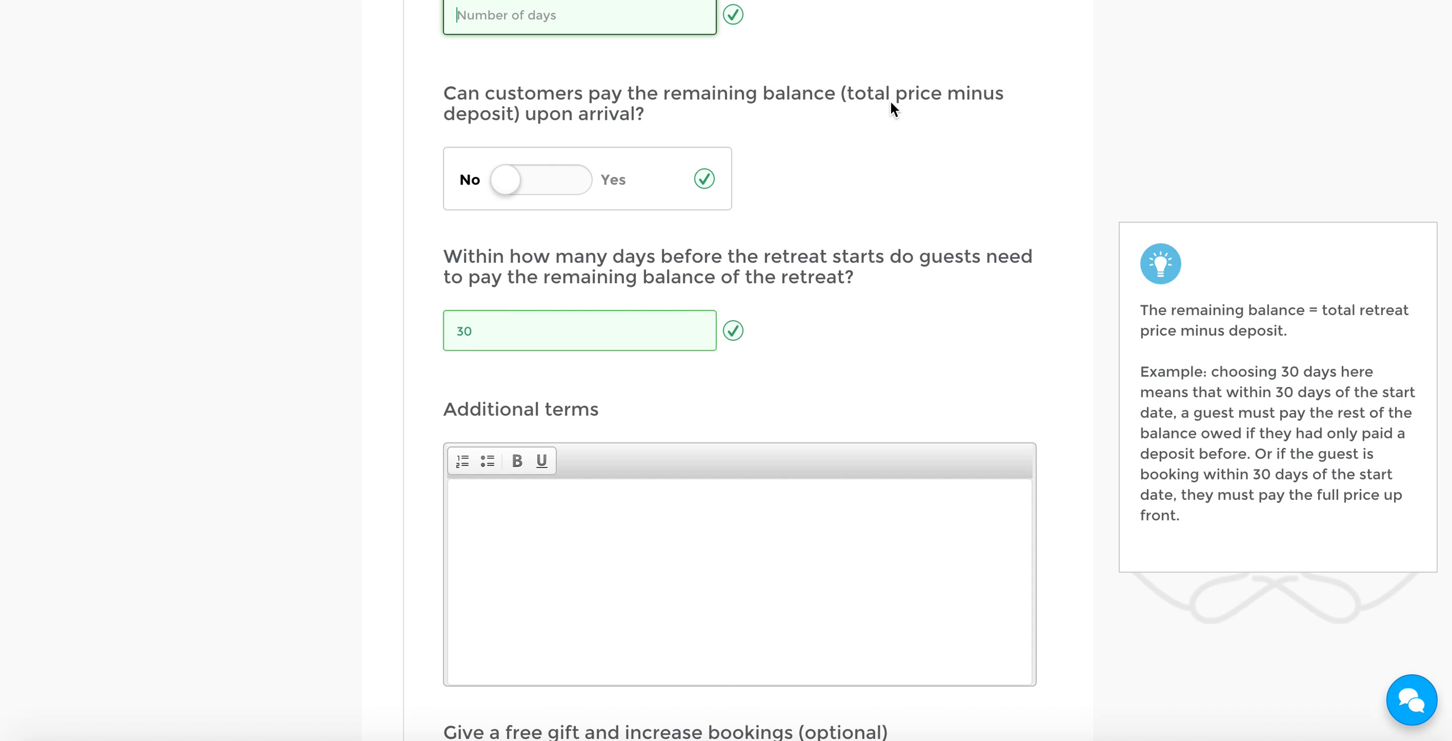
{"action": "scroll", "coordinate": [905, 162], "scroll_direction": "up", "scroll_amount": 15}
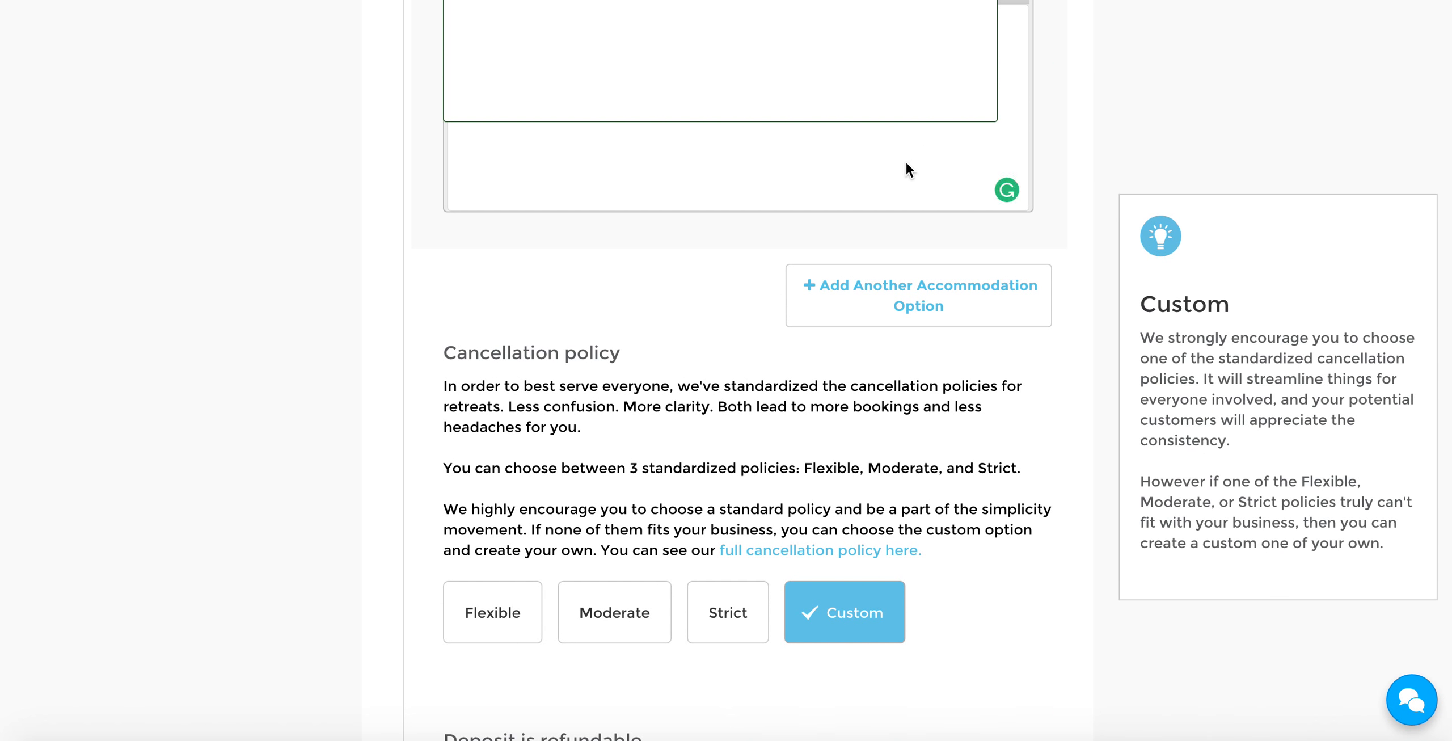
{"action": "scroll", "coordinate": [906, 163], "scroll_direction": "up", "scroll_amount": 1}
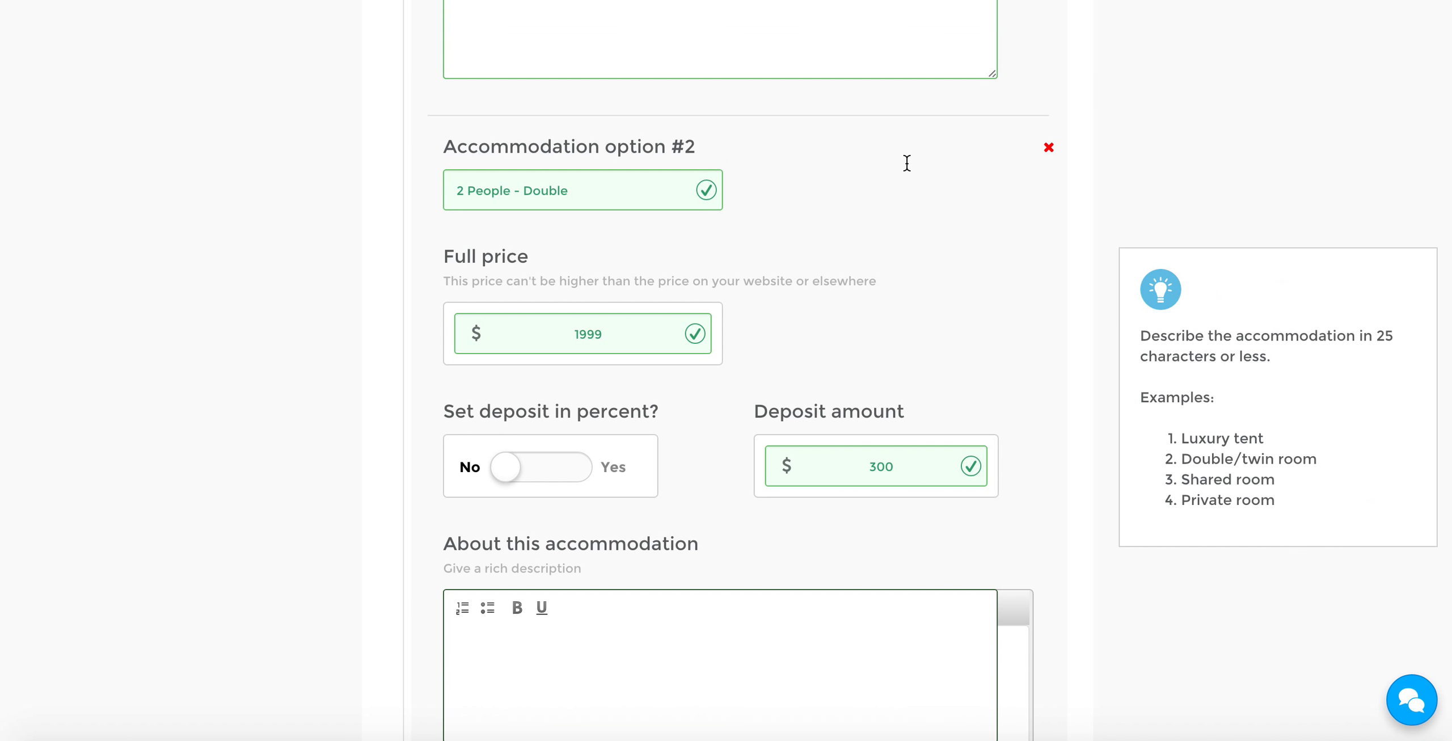
{"action": "scroll", "coordinate": [905, 170], "scroll_direction": "up", "scroll_amount": 1}
{"action": "left_click", "coordinate": [578, 360]}
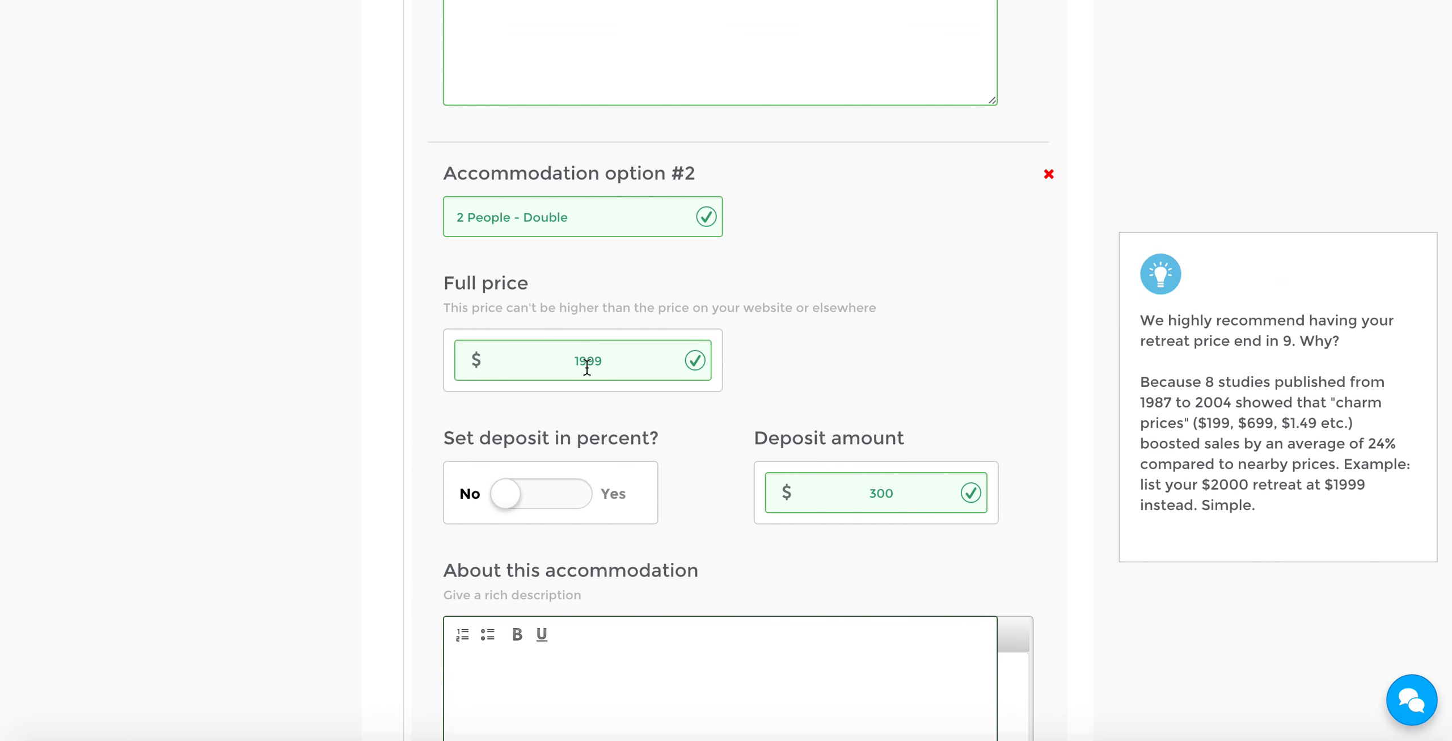
{"action": "scroll", "coordinate": [600, 276], "scroll_direction": "up", "scroll_amount": 8}
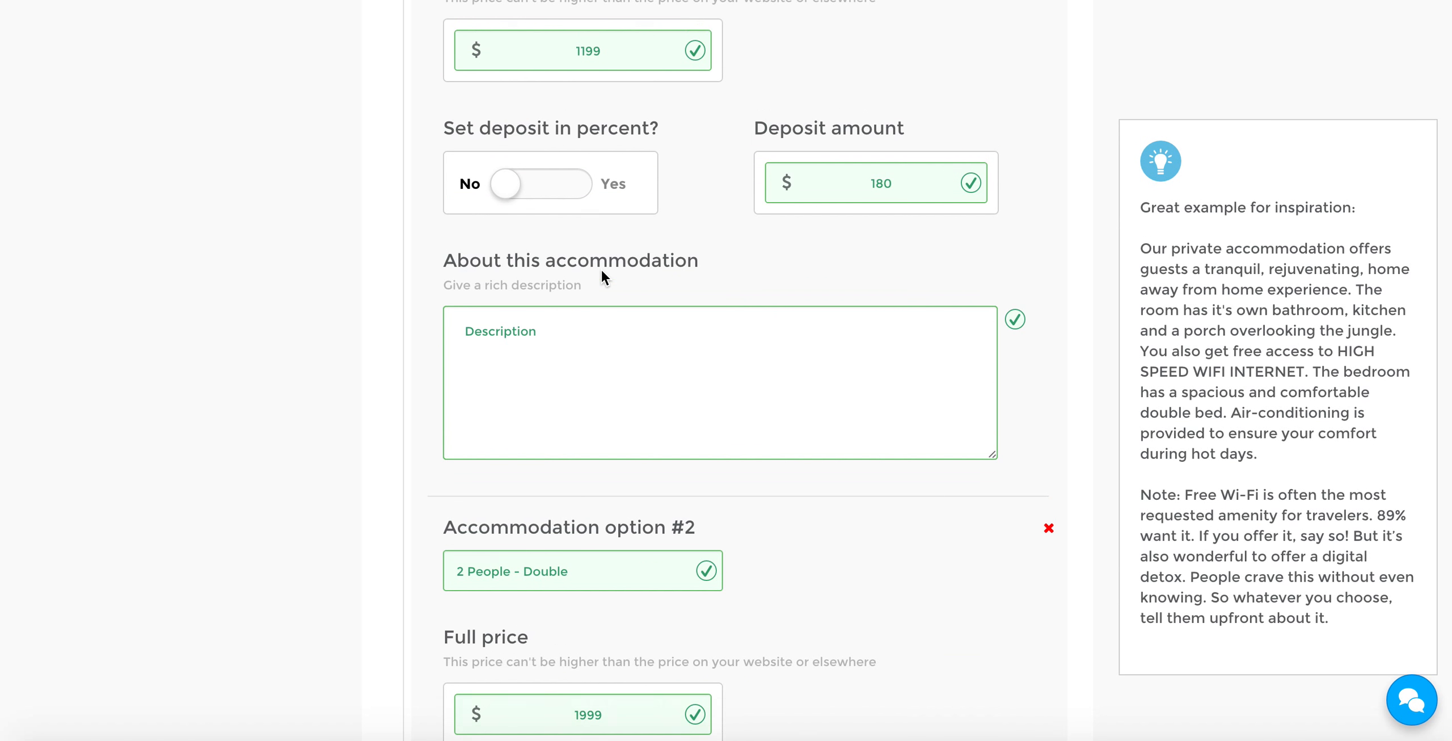
{"action": "scroll", "coordinate": [601, 272], "scroll_direction": "down", "scroll_amount": 7}
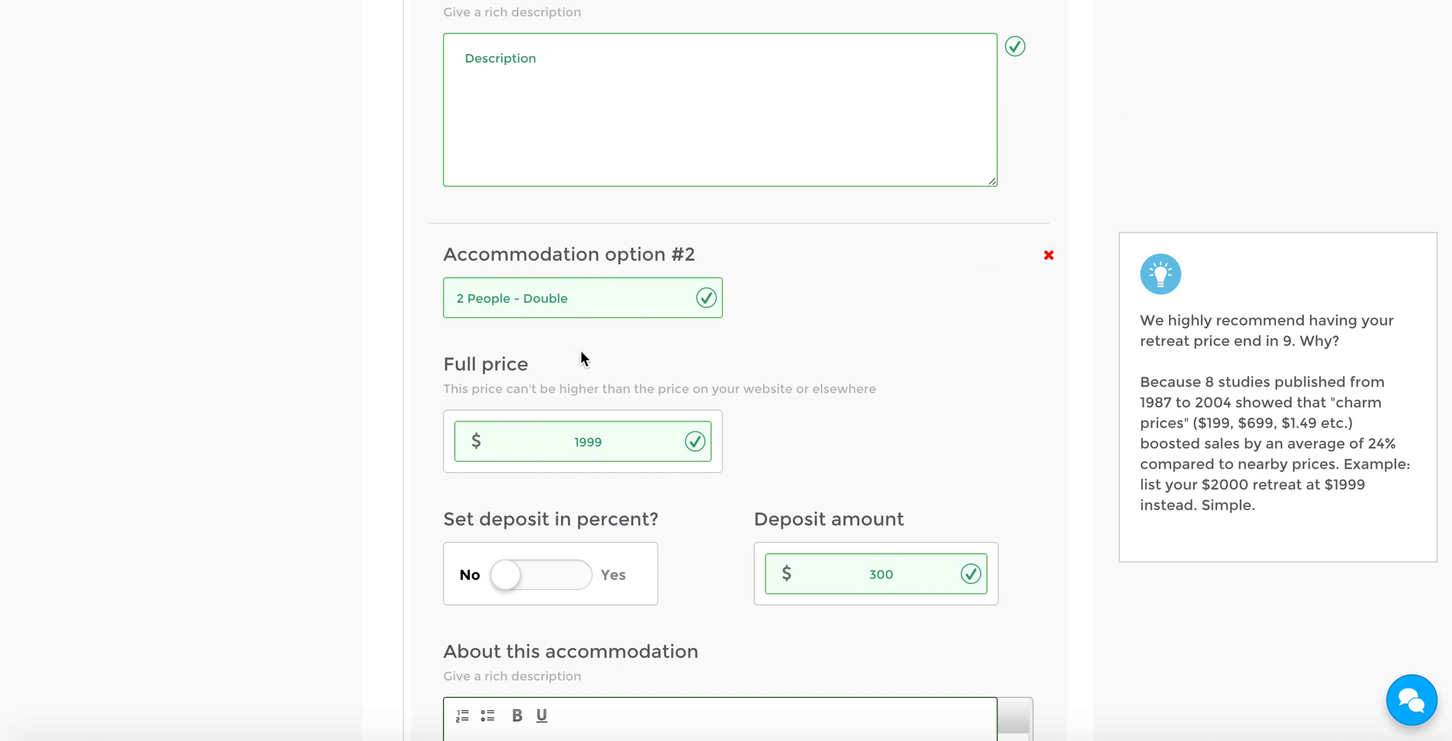
{"action": "scroll", "coordinate": [613, 441], "scroll_direction": "down", "scroll_amount": 1}
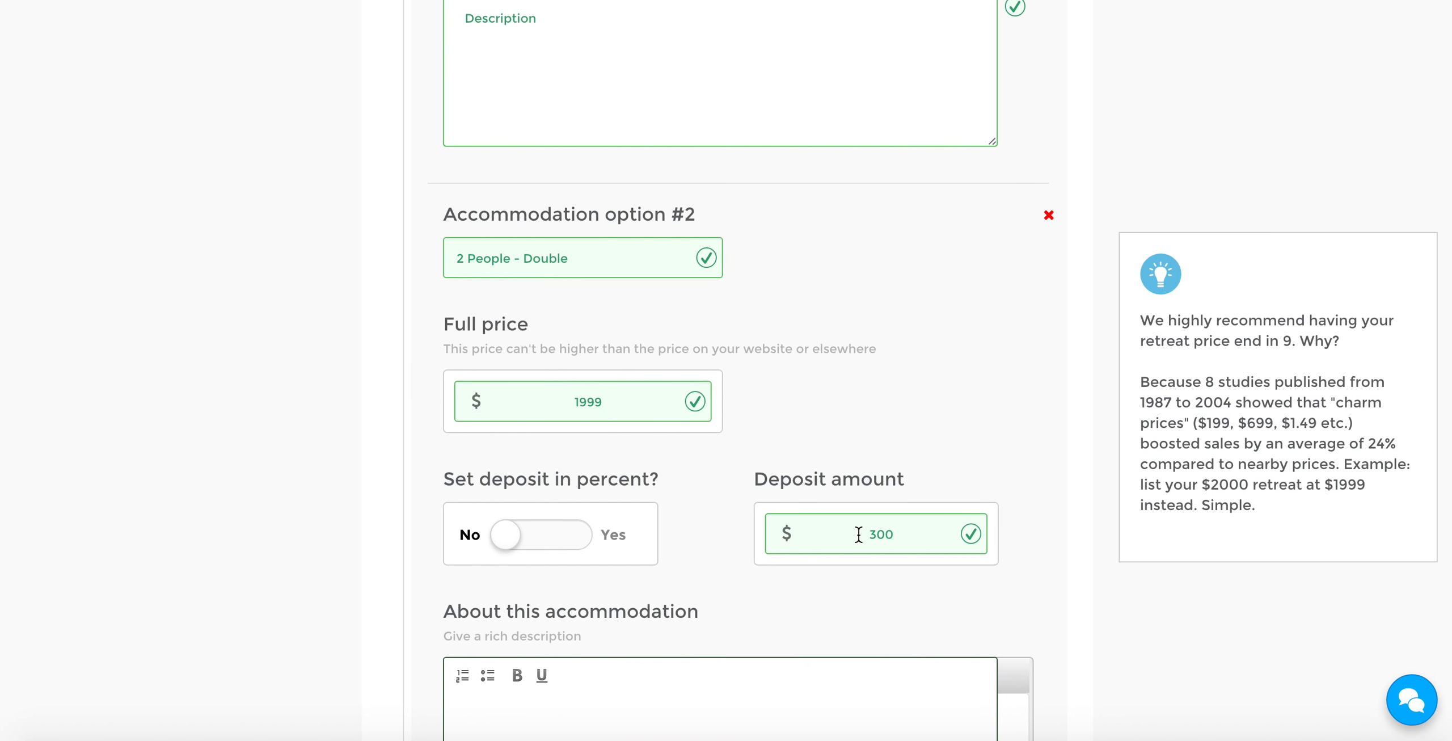
{"action": "scroll", "coordinate": [1026, 446], "scroll_direction": "down", "scroll_amount": 1}
{"action": "scroll", "coordinate": [1039, 450], "scroll_direction": "down", "scroll_amount": 12}
{"action": "scroll", "coordinate": [1038, 449], "scroll_direction": "up", "scroll_amount": 7}
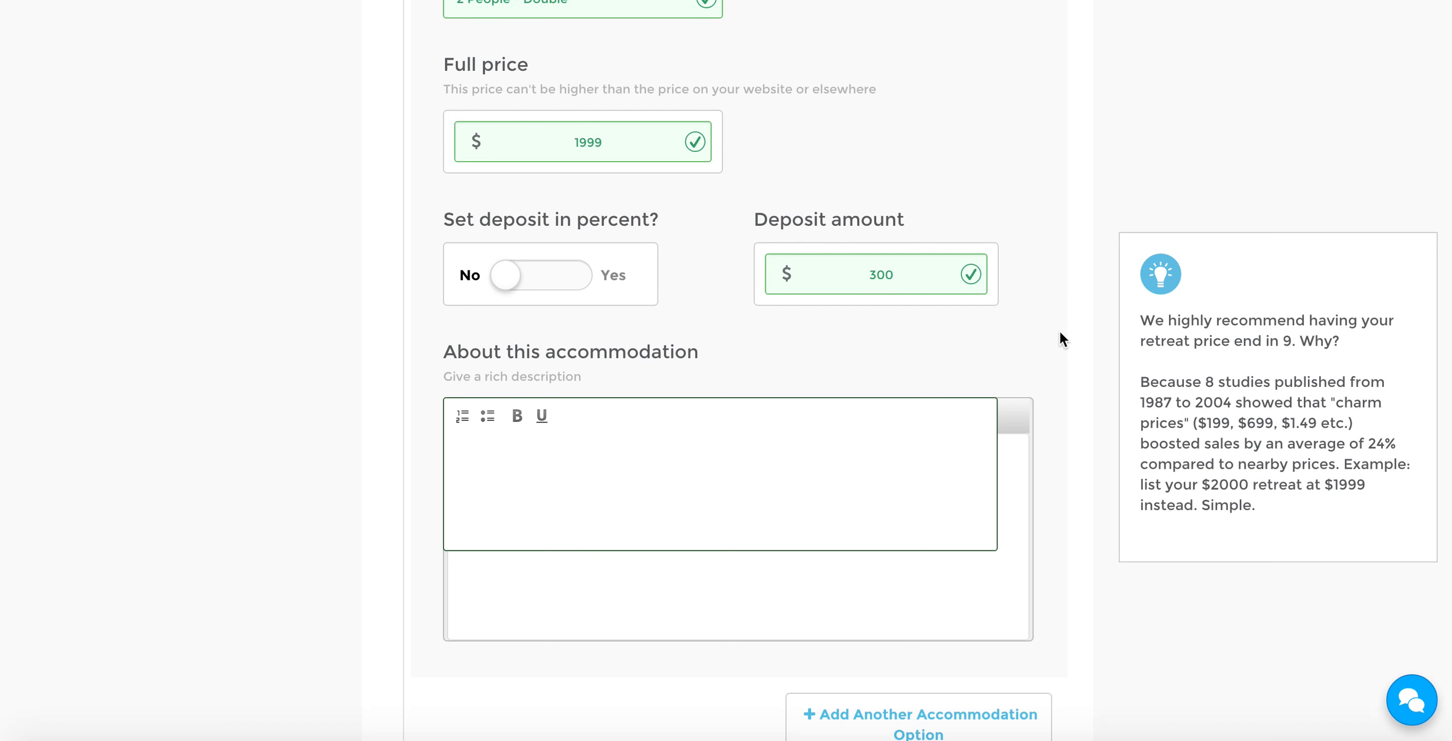
Require guests to pay the remaining balance within 15 days before the retreat starts
{"action": "scroll", "coordinate": [1060, 332], "scroll_direction": "down", "scroll_amount": 16}
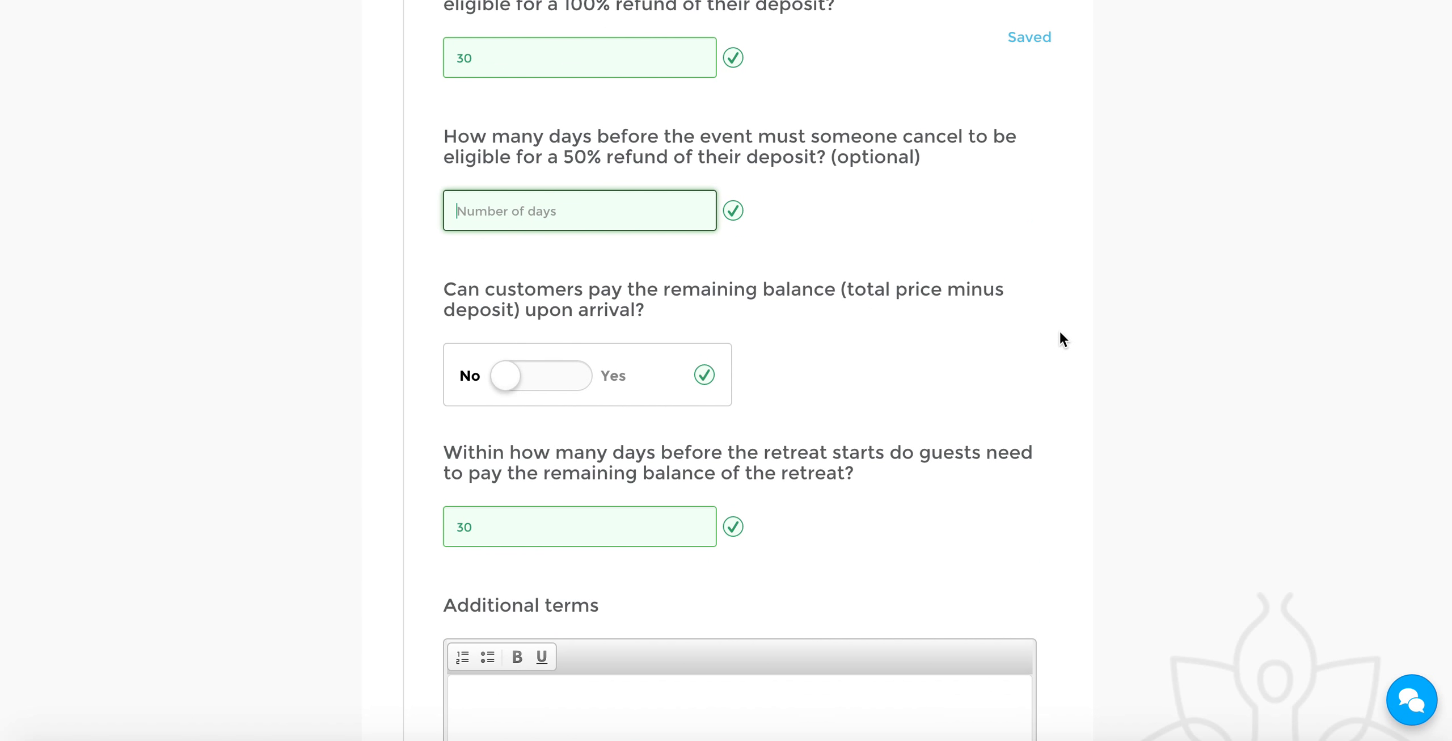
{"action": "scroll", "coordinate": [1059, 332], "scroll_direction": "down", "scroll_amount": 2}
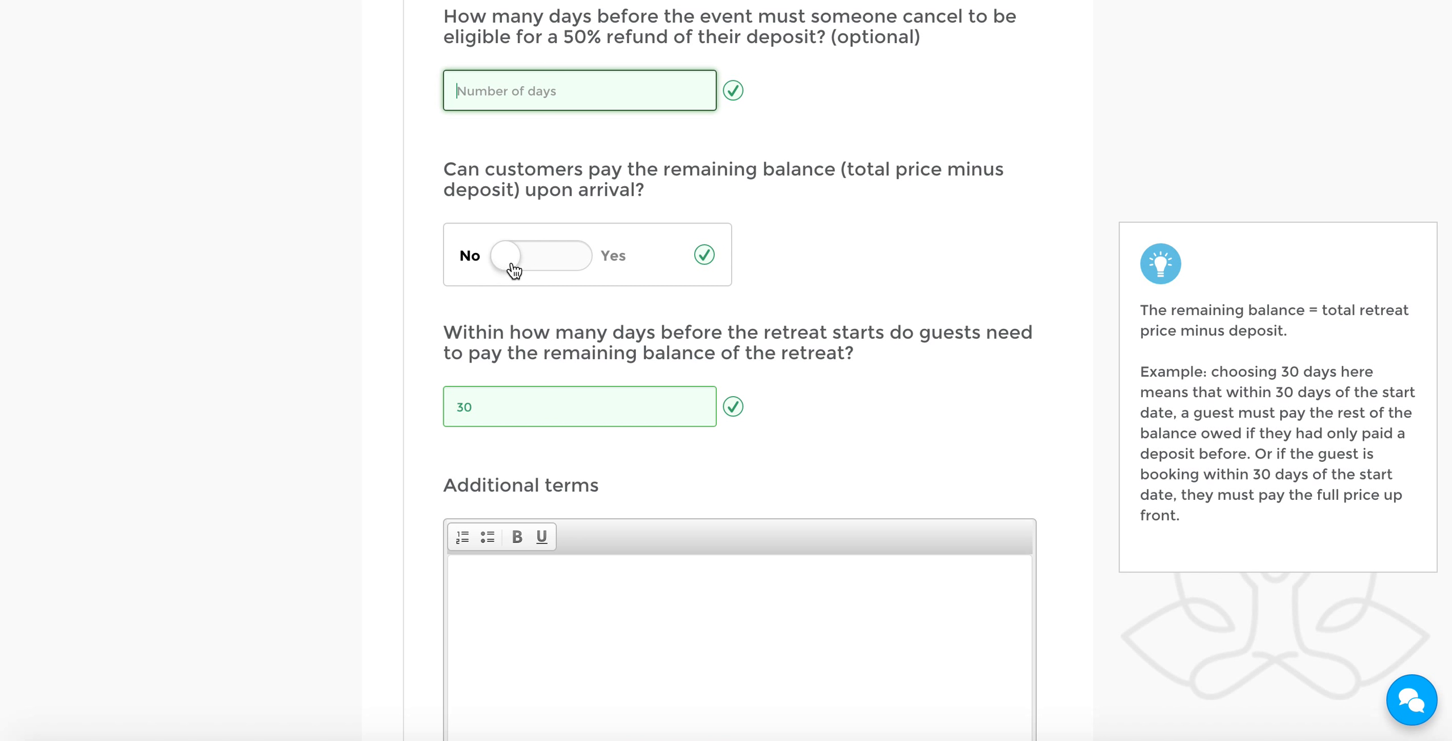
{"action": "double_click", "coordinate": [469, 405]}
{"action": "type", "text": "15"}
{"action": "left_click", "coordinate": [362, 385]}
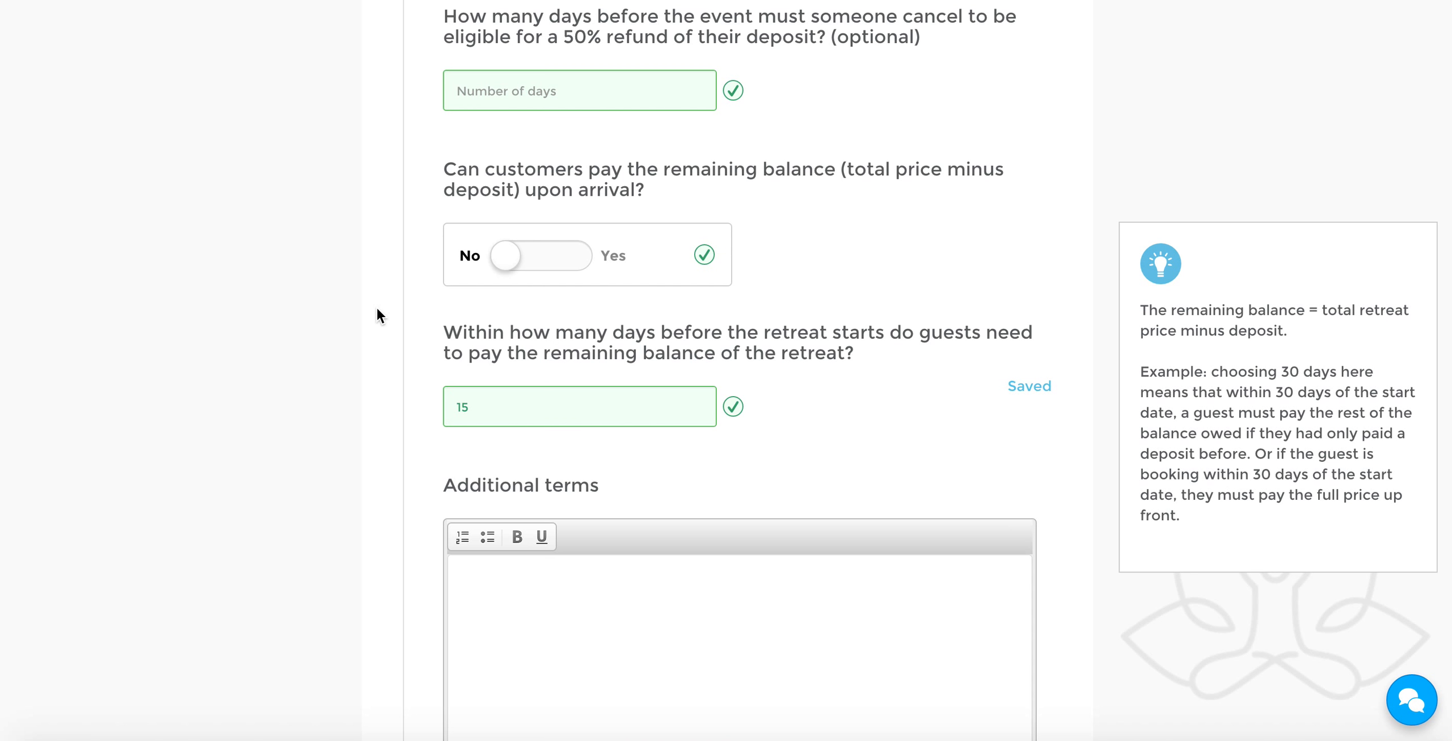
Try allowing customers to pay the remaining balance upon arrival, and switch that option back to No
{"action": "left_click", "coordinate": [582, 262]}
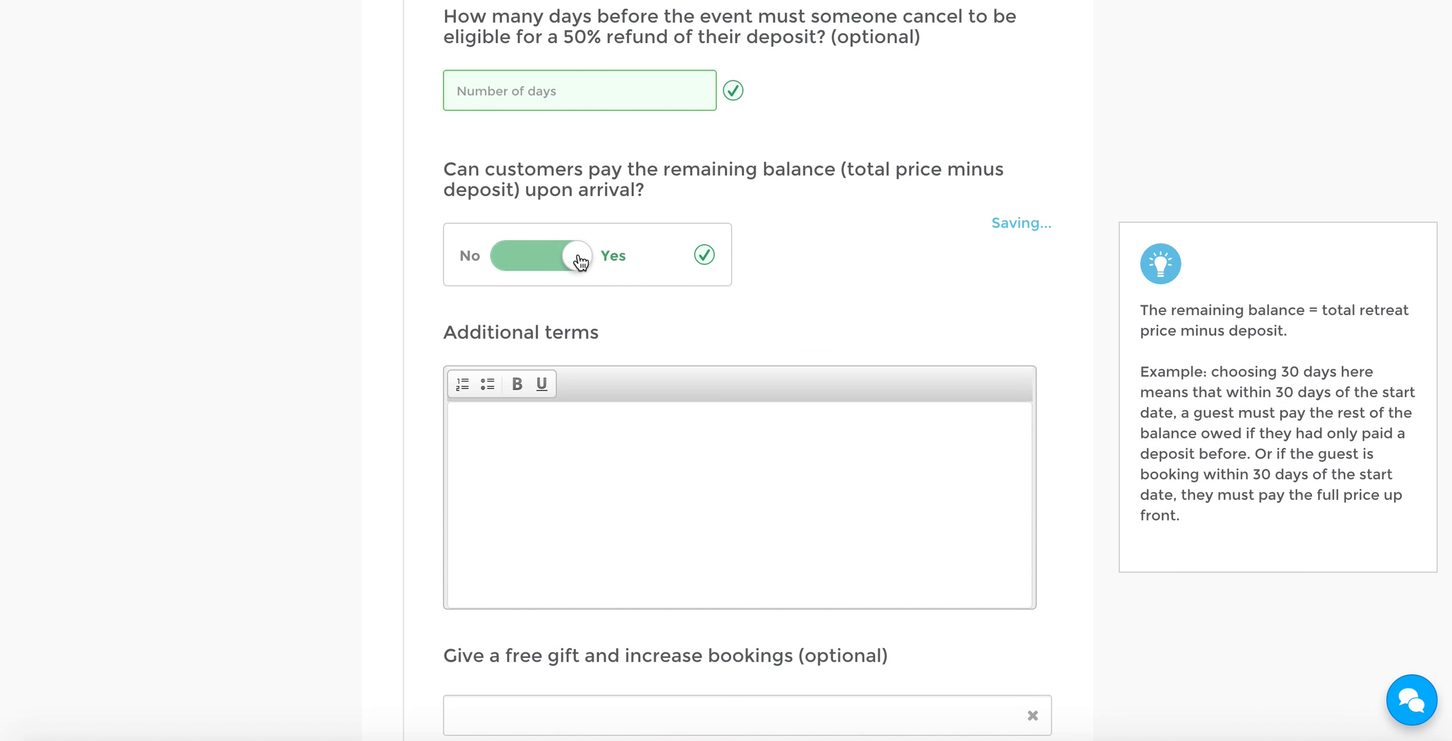
{"action": "left_click", "coordinate": [504, 258]}
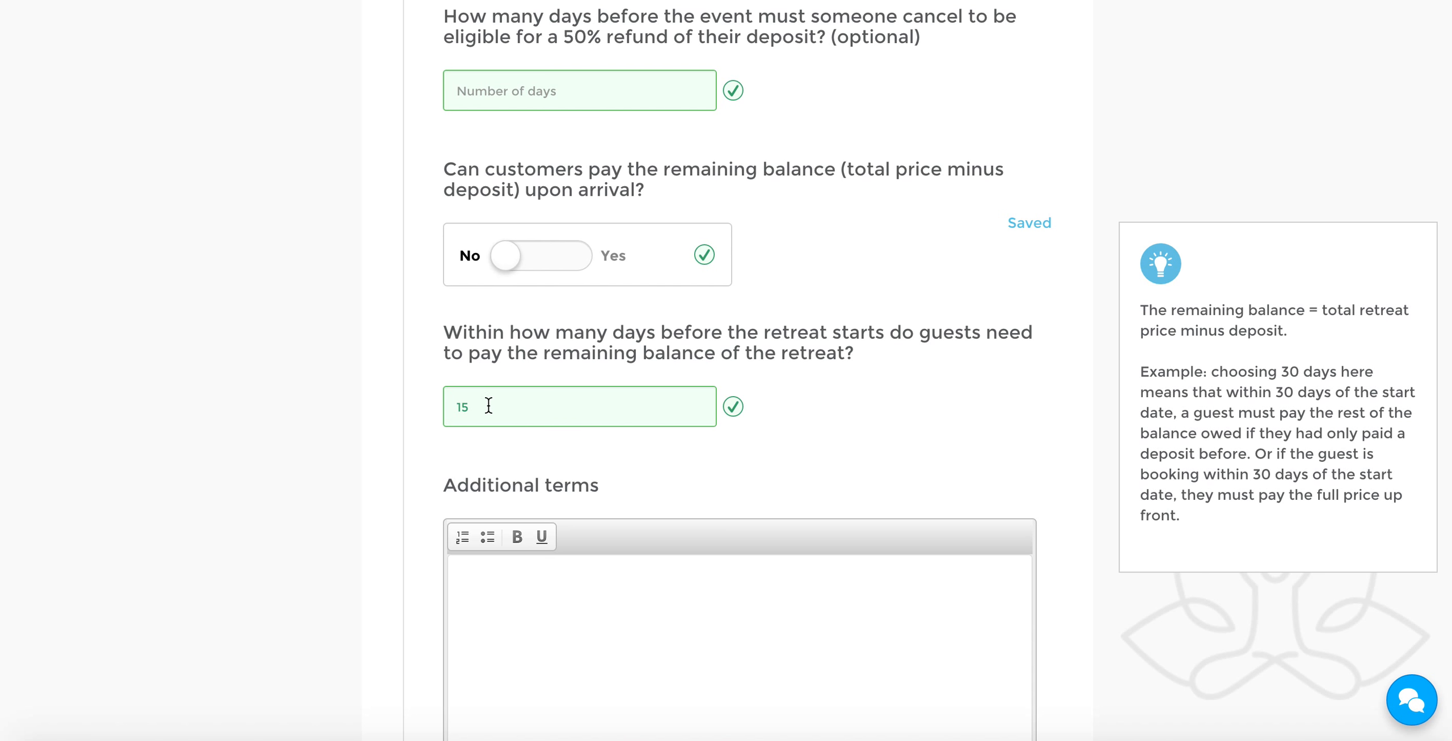
Review the payment processing choice, both accommodation options' prices and deposits, and the deadline for paying the remaining balance
{"action": "scroll", "coordinate": [413, 400], "scroll_direction": "up", "scroll_amount": 20}
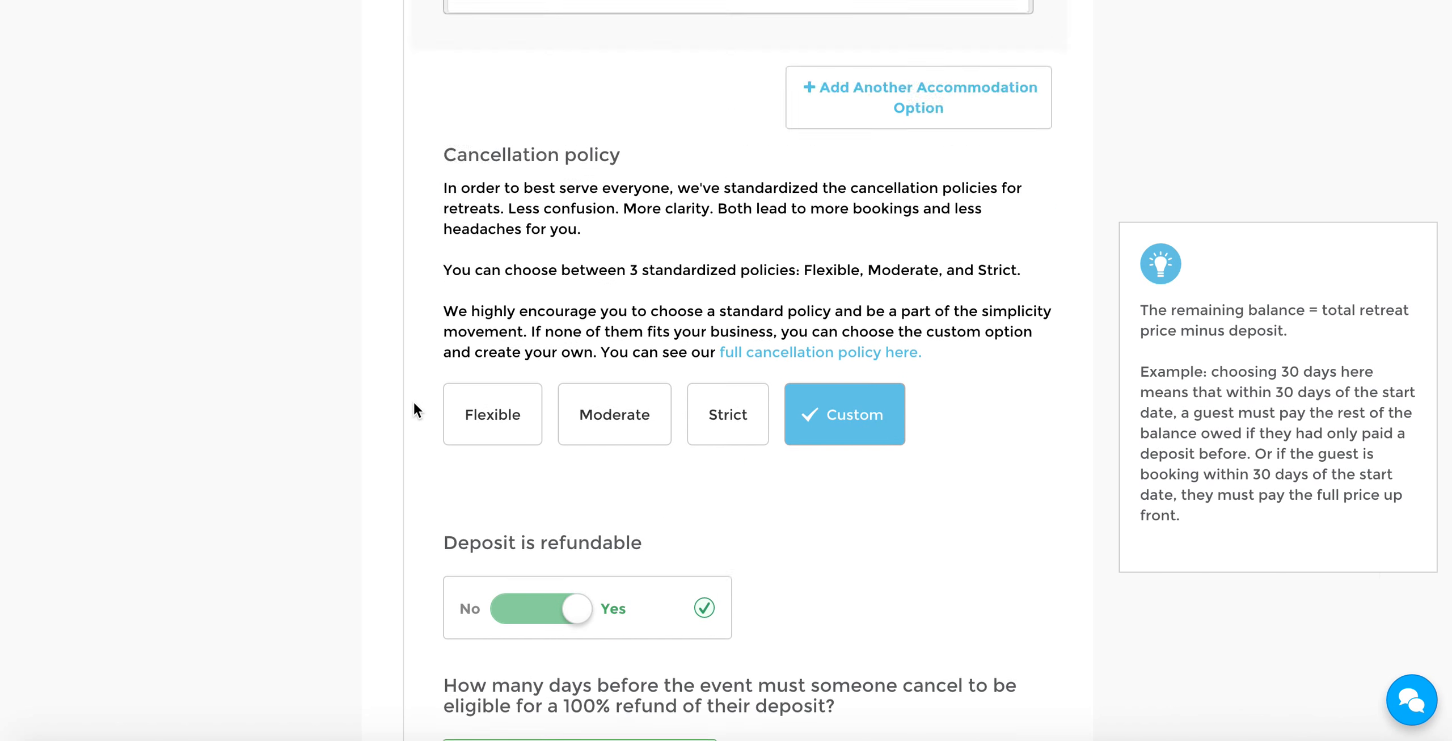
{"action": "scroll", "coordinate": [413, 400], "scroll_direction": "up", "scroll_amount": 15}
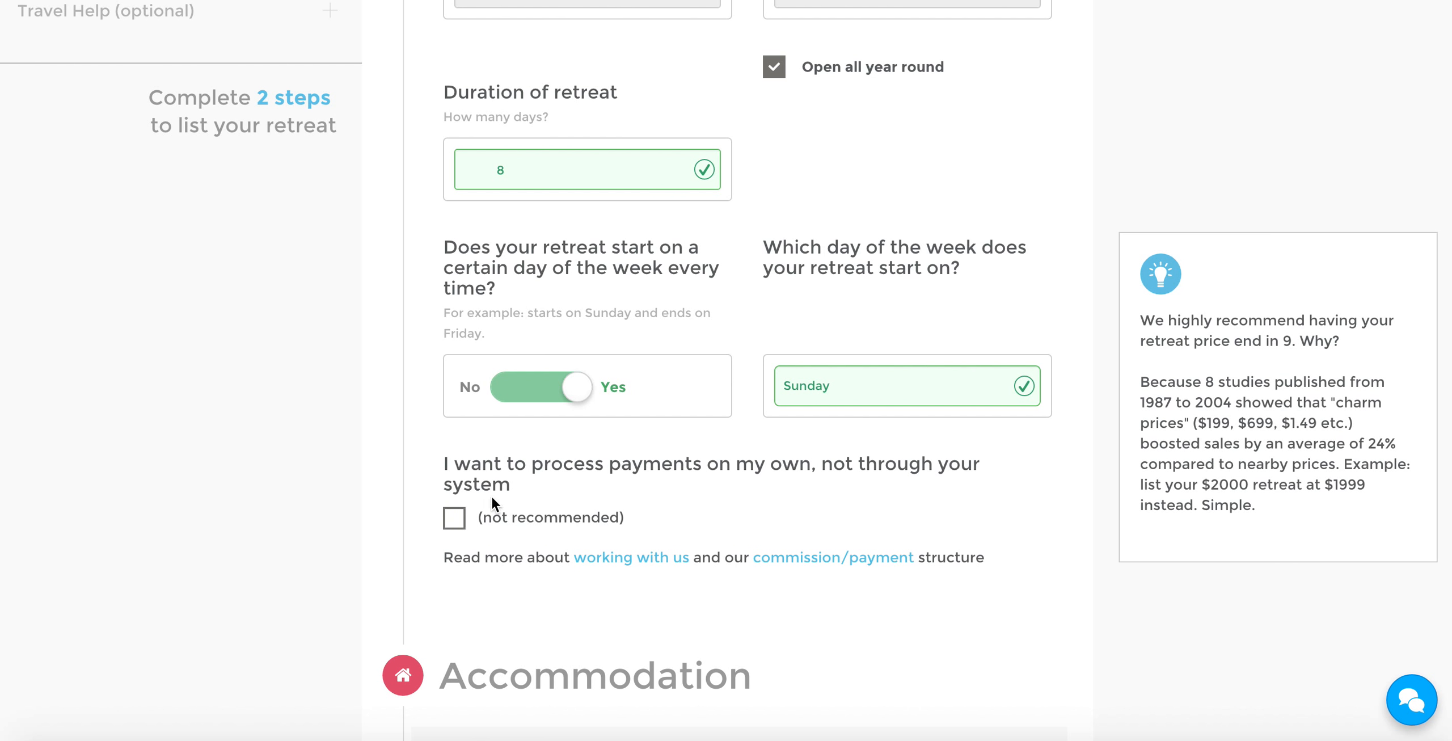
{"action": "scroll", "coordinate": [370, 469], "scroll_direction": "down", "scroll_amount": 10}
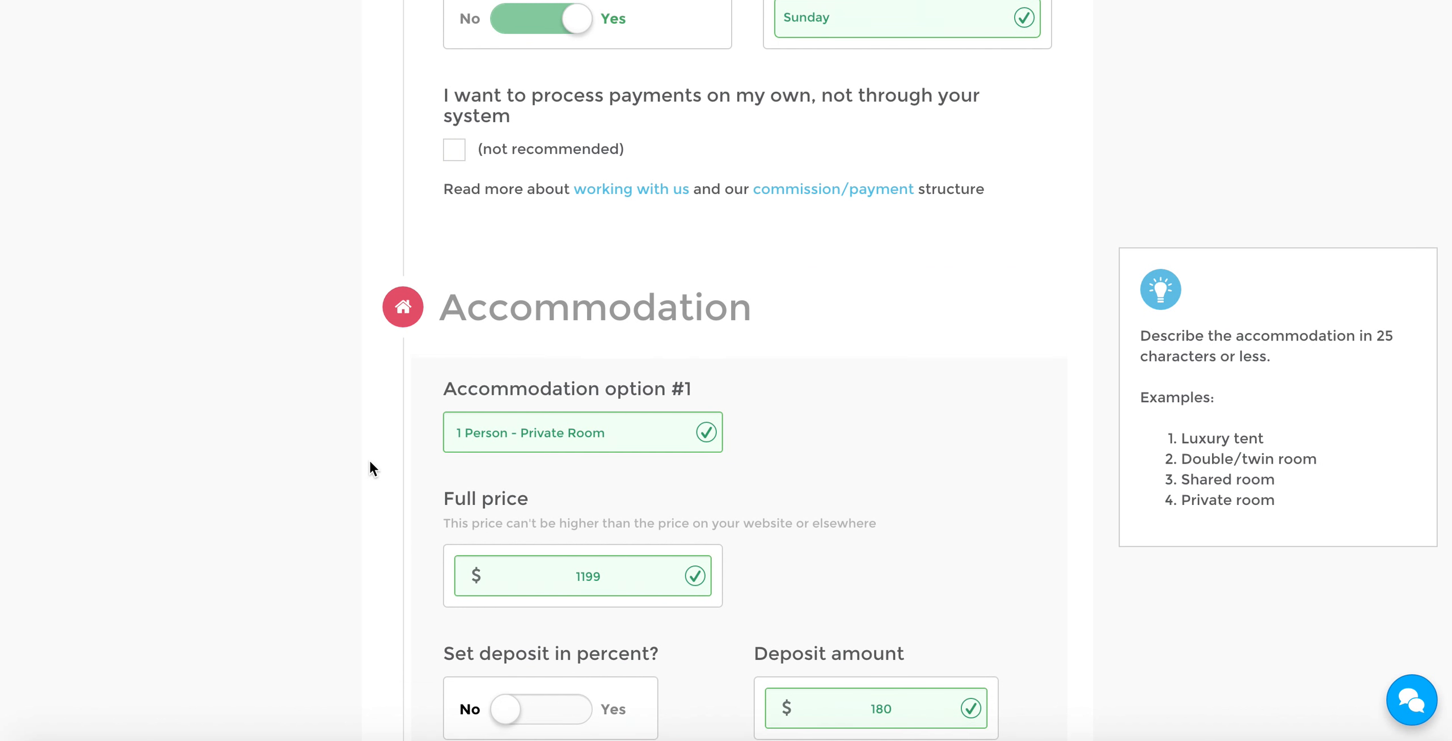
{"action": "scroll", "coordinate": [369, 469], "scroll_direction": "down", "scroll_amount": 8}
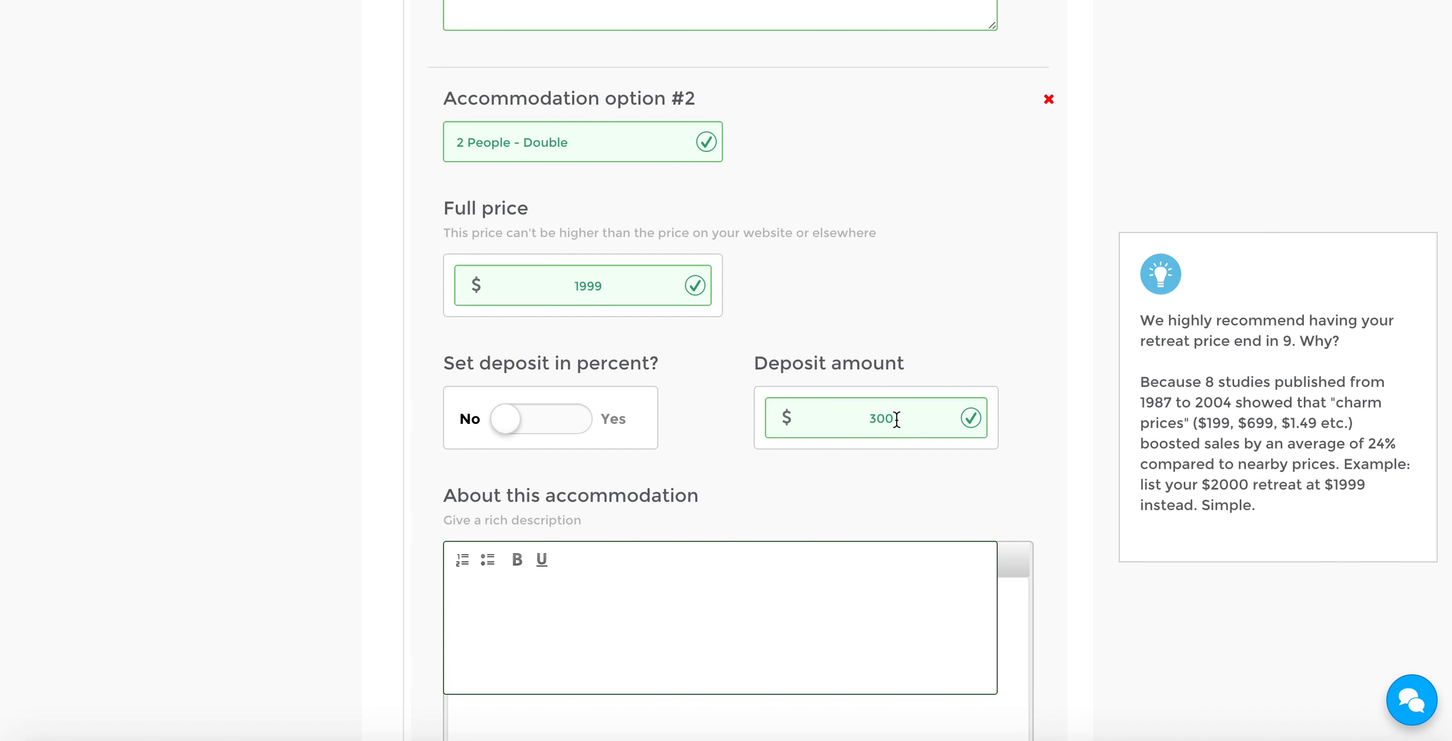
{"action": "scroll", "coordinate": [1062, 404], "scroll_direction": "down", "scroll_amount": 12}
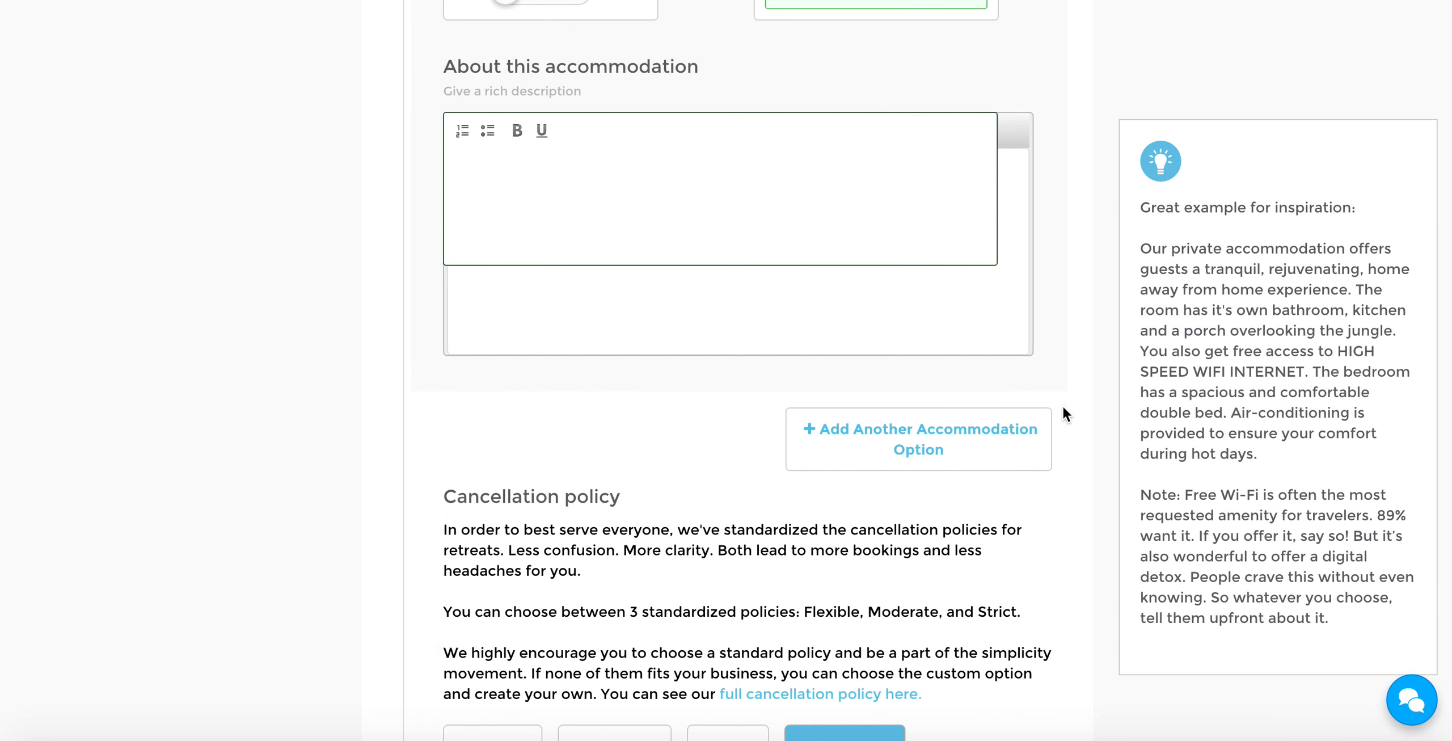
{"action": "scroll", "coordinate": [1062, 404], "scroll_direction": "down", "scroll_amount": 10}
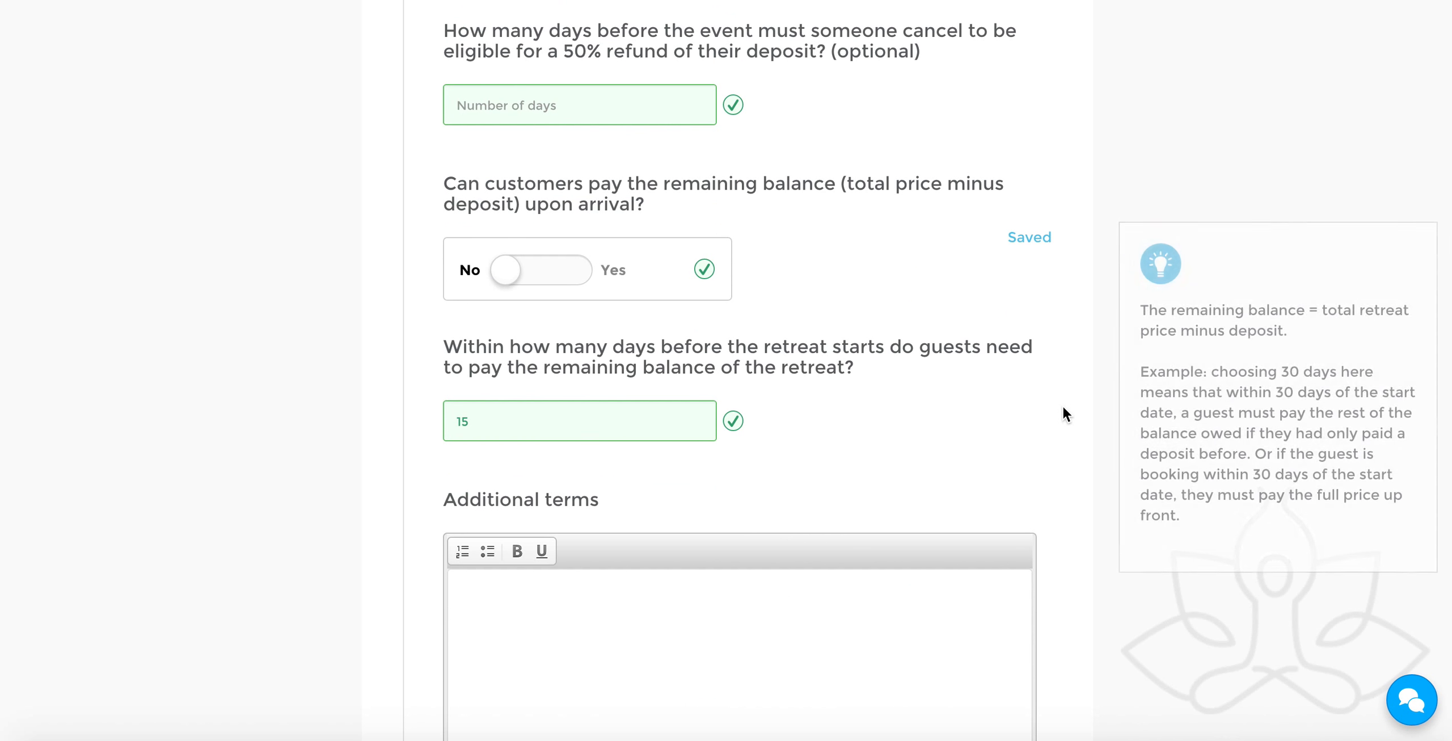
{"action": "scroll", "coordinate": [1061, 403], "scroll_direction": "up", "scroll_amount": 1}
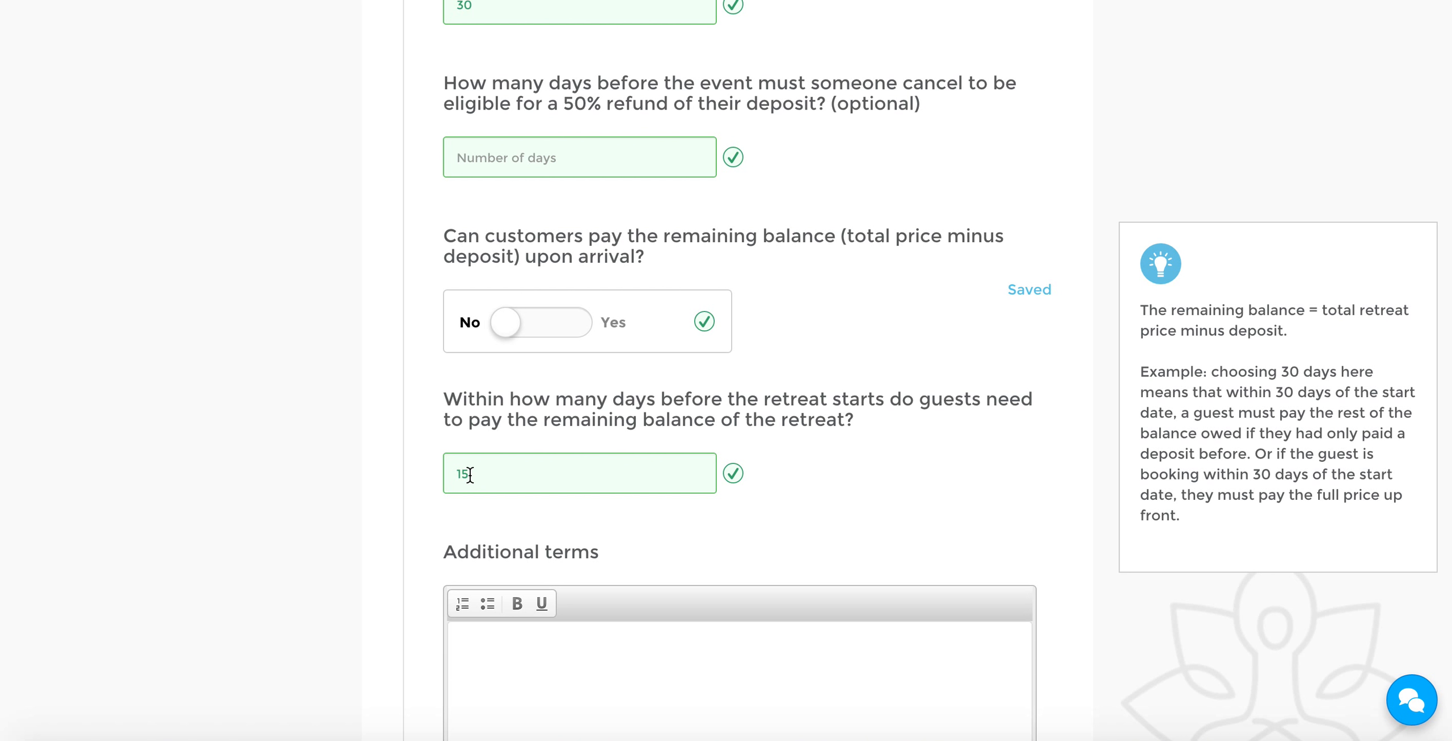
{"action": "scroll", "coordinate": [431, 477], "scroll_direction": "down", "scroll_amount": 1}
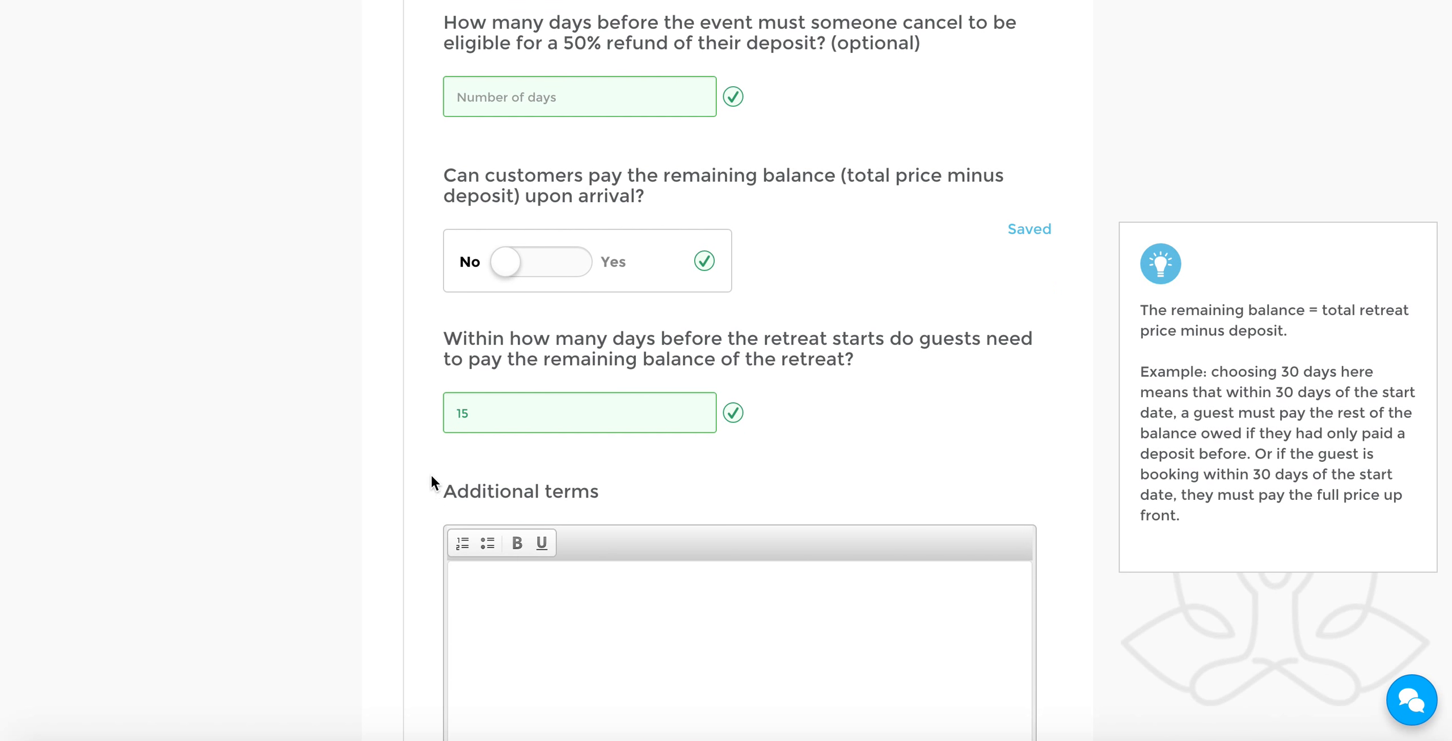
{"action": "left_click", "coordinate": [546, 410]}
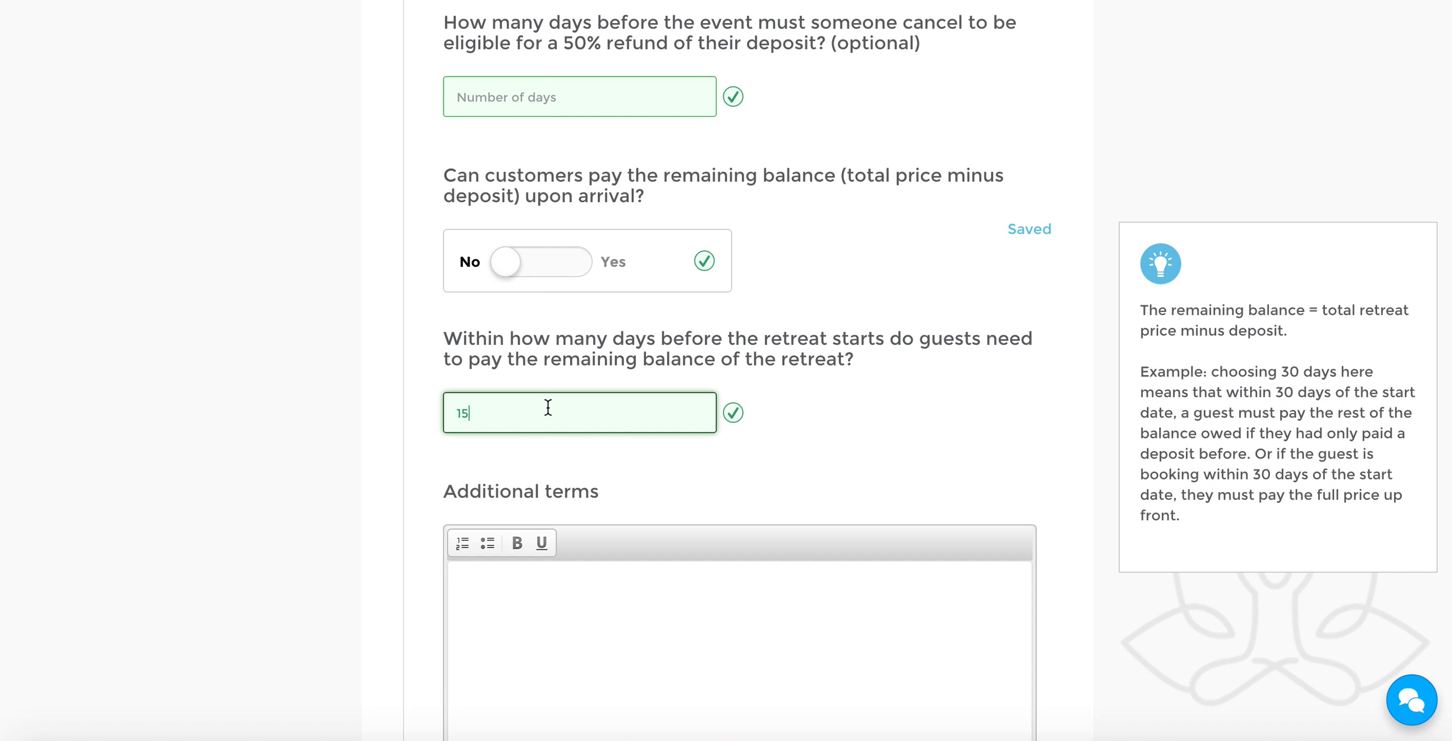
Open the additional terms field of the cancellation policy and review the guidance on which terms can be added
{"action": "left_click", "coordinate": [369, 434]}
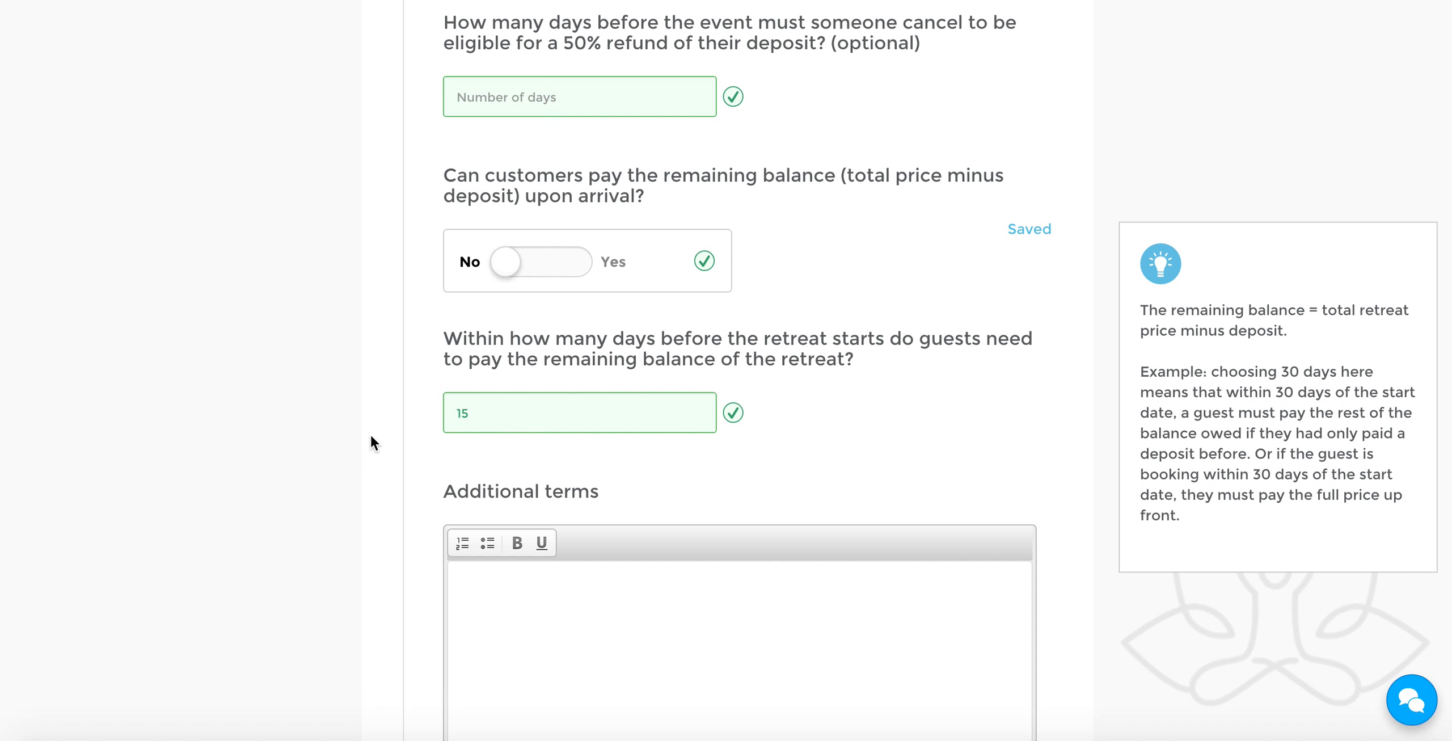
{"action": "scroll", "coordinate": [370, 433], "scroll_direction": "down", "scroll_amount": 1}
{"action": "scroll", "coordinate": [371, 436], "scroll_direction": "down", "scroll_amount": 2}
{"action": "left_click", "coordinate": [631, 486]}
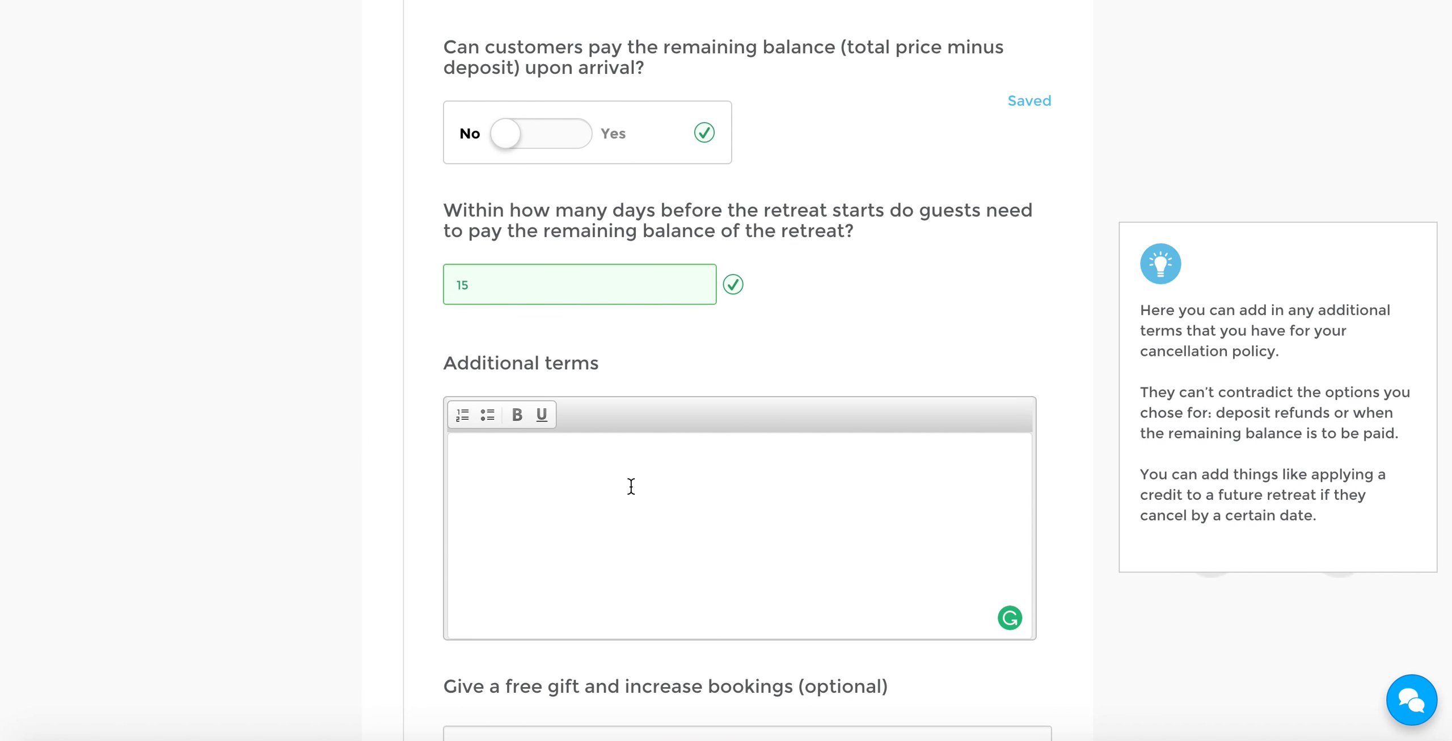
{"action": "scroll", "coordinate": [659, 489], "scroll_direction": "down", "scroll_amount": 1}
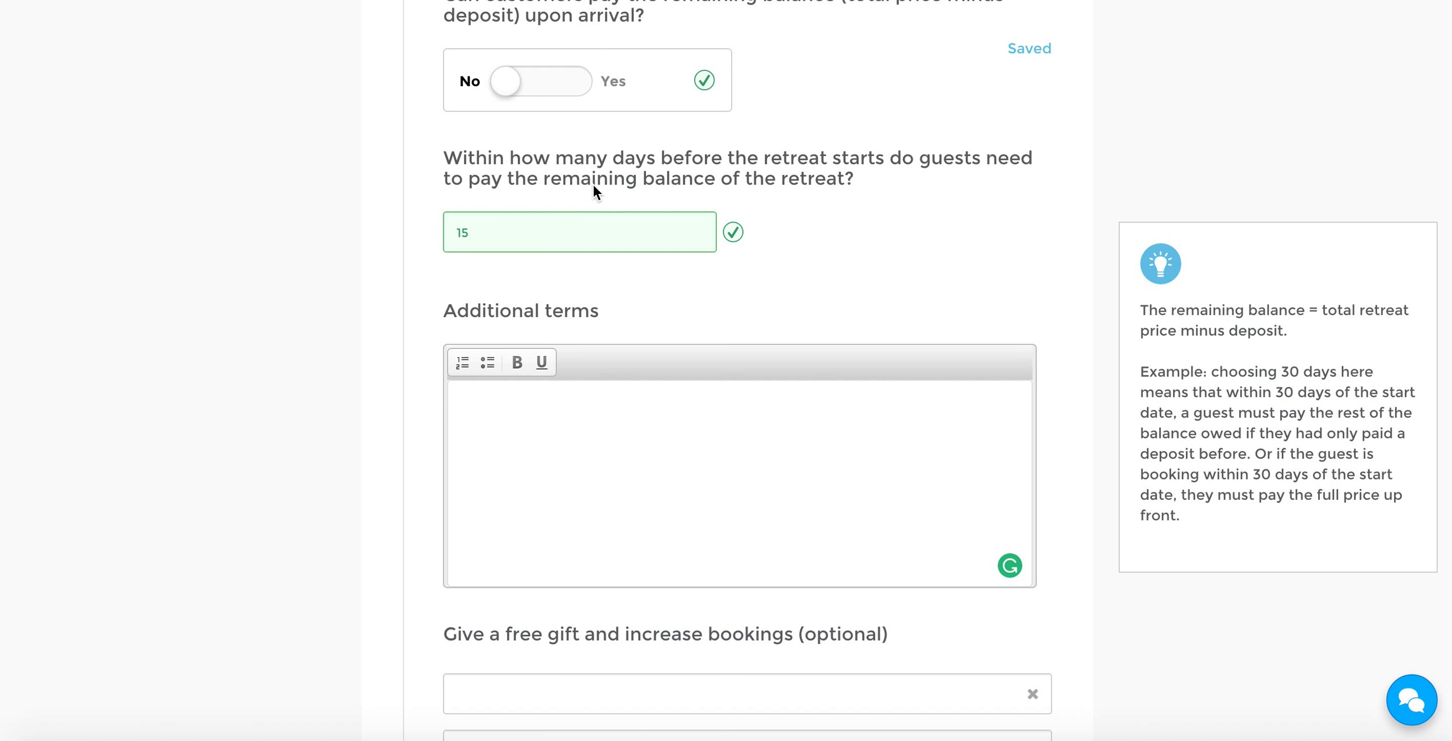
{"action": "scroll", "coordinate": [380, 298], "scroll_direction": "down", "scroll_amount": 5}
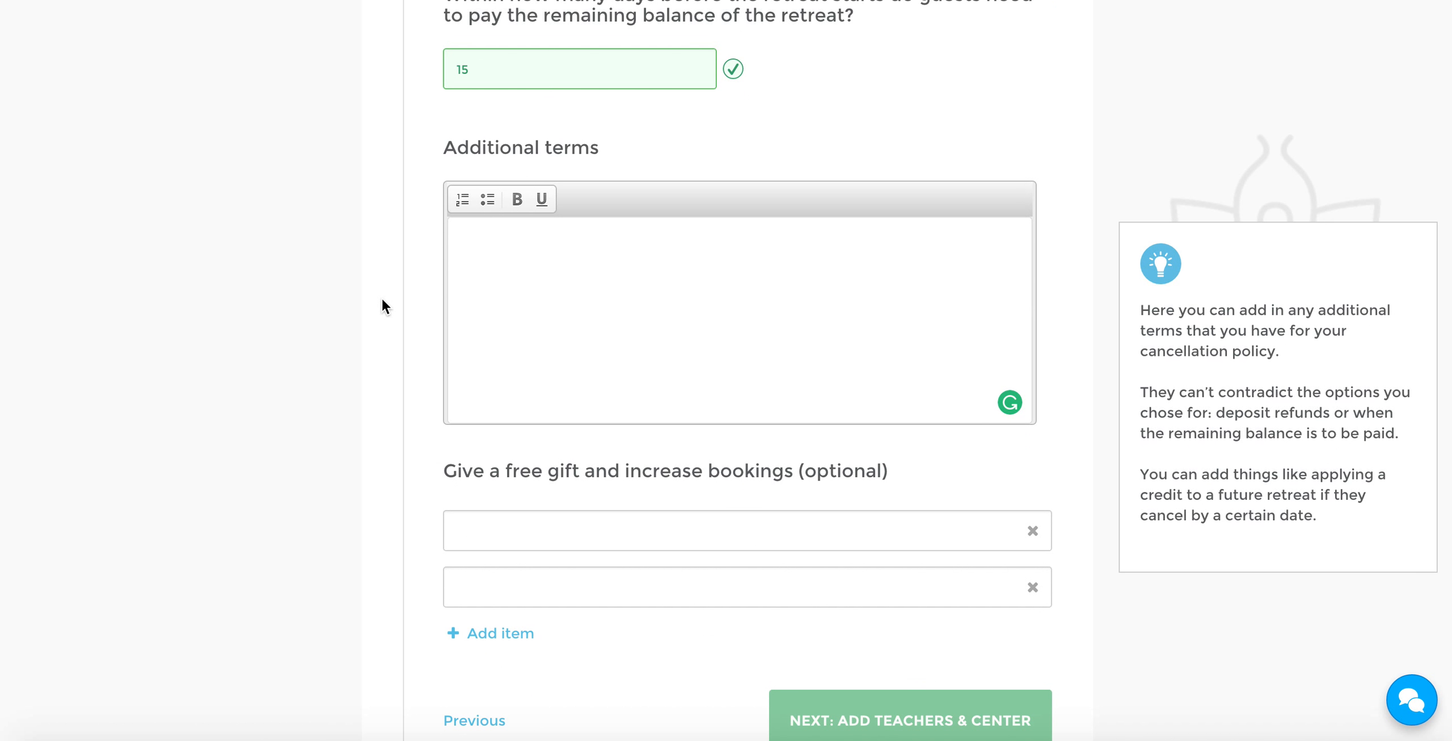
Examine the optional free gift fields and the suggested gifts for increasing bookings
{"action": "scroll", "coordinate": [382, 299], "scroll_direction": "down", "scroll_amount": 1}
{"action": "mouse_move", "coordinate": [554, 343]}
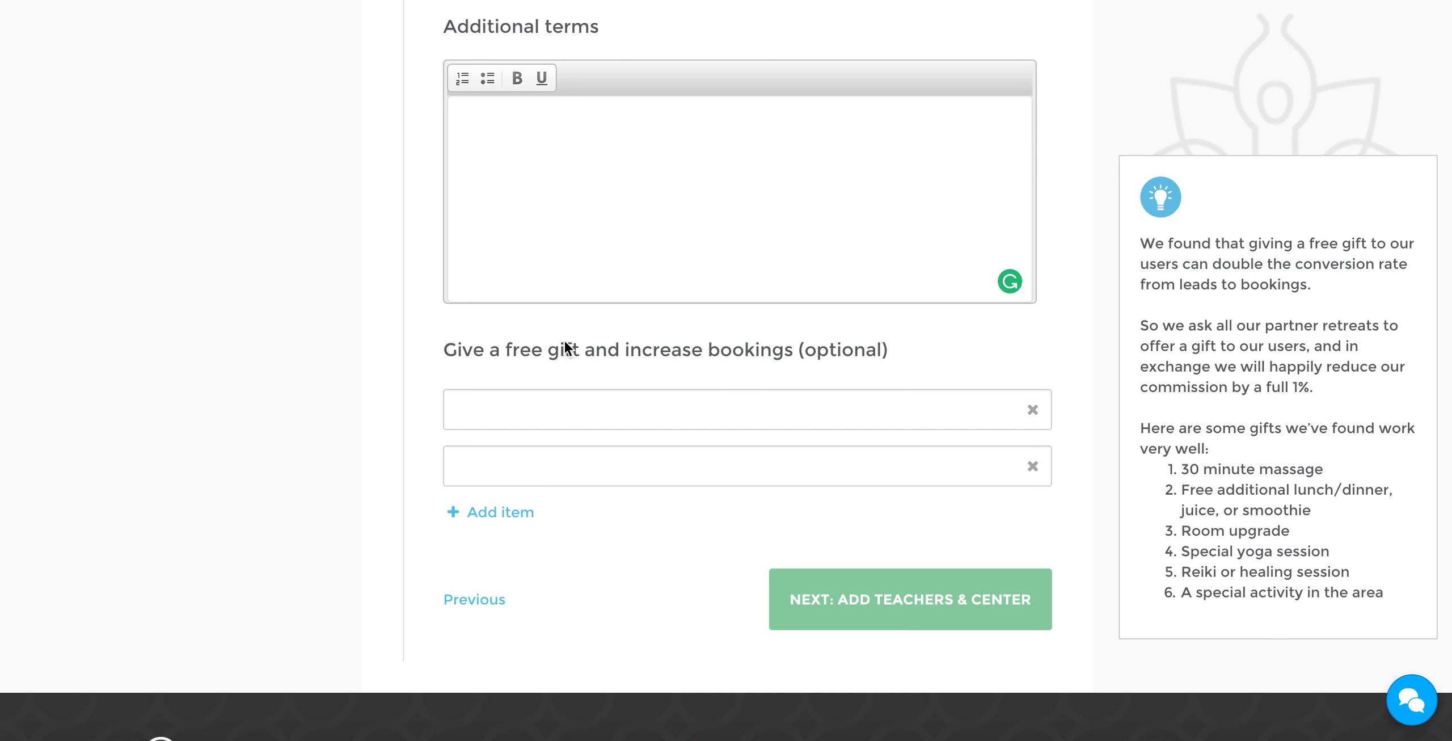
{"action": "left_click", "coordinate": [752, 402]}
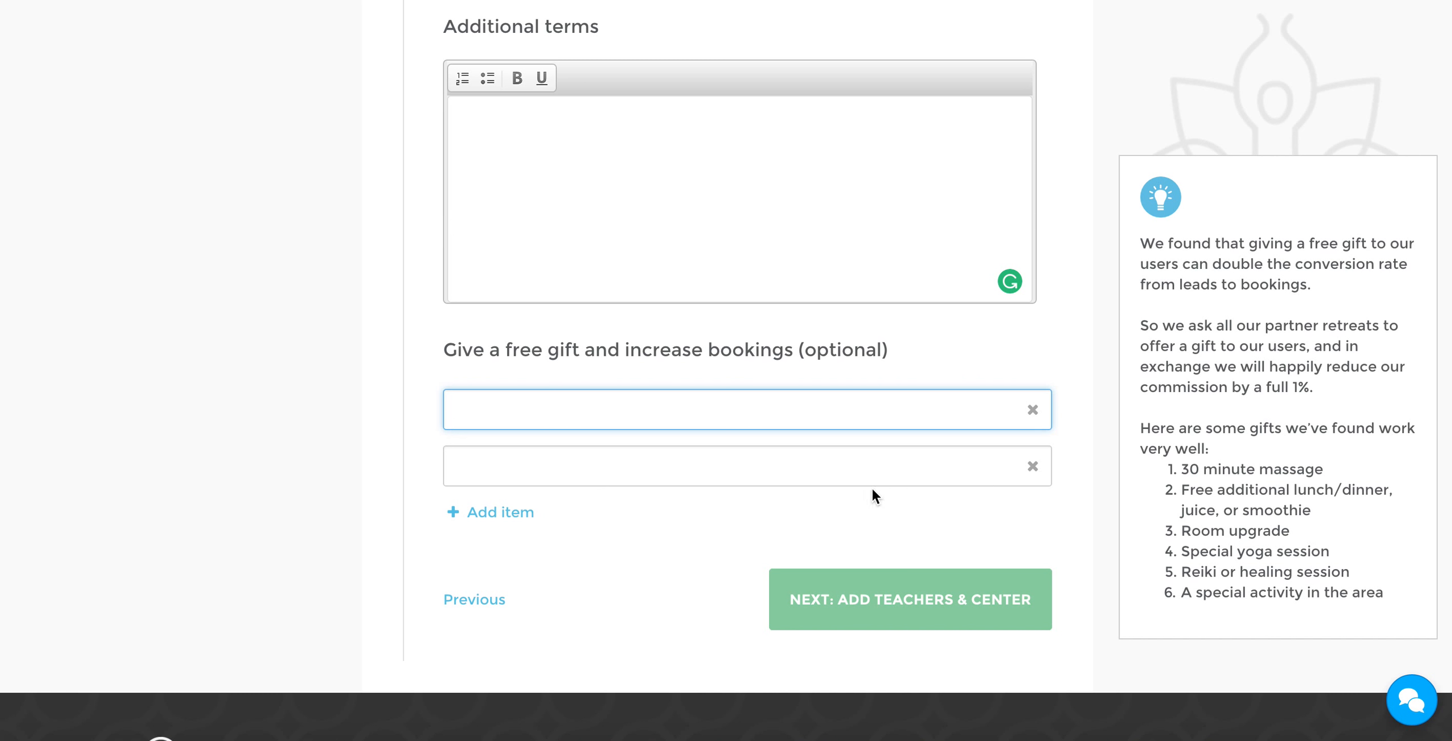
{"action": "left_click", "coordinate": [560, 457]}
{"action": "left_click", "coordinate": [583, 406]}
{"action": "left_click", "coordinate": [613, 456]}
{"action": "left_click", "coordinate": [613, 420]}
{"action": "left_click", "coordinate": [626, 468]}
{"action": "left_click", "coordinate": [612, 422]}
{"action": "left_click", "coordinate": [632, 467]}
{"action": "left_click", "coordinate": [643, 417]}
{"action": "left_click", "coordinate": [625, 469]}
{"action": "left_click", "coordinate": [663, 399]}
{"action": "left_click", "coordinate": [645, 460]}
{"action": "left_click", "coordinate": [663, 409]}
{"action": "left_click", "coordinate": [651, 464]}
{"action": "left_click", "coordinate": [675, 416]}
Return to the start of the Price section and open the support chat with the BookRetreats team
{"action": "scroll", "coordinate": [443, 358], "scroll_direction": "up", "scroll_amount": 15}
{"action": "scroll", "coordinate": [445, 359], "scroll_direction": "up", "scroll_amount": 15}
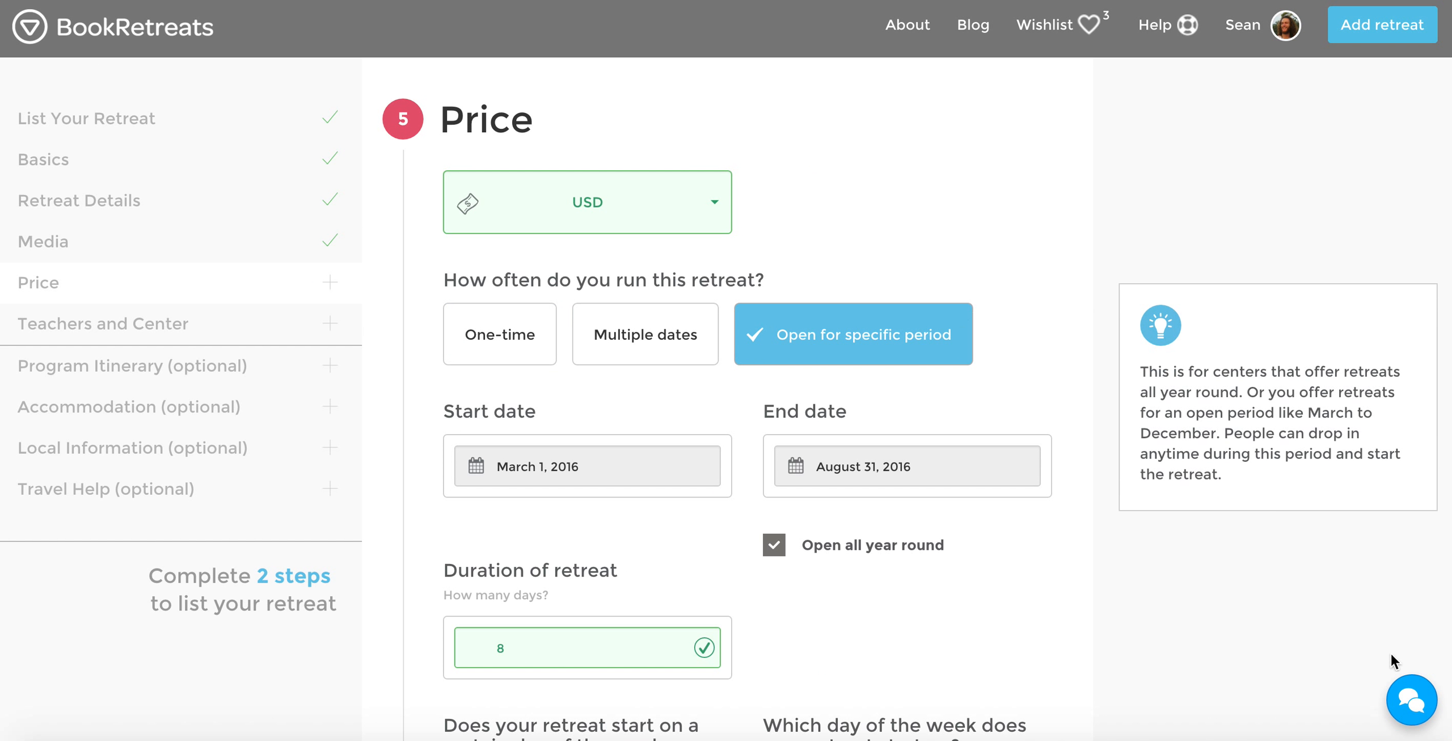
{"action": "left_click", "coordinate": [1409, 697]}
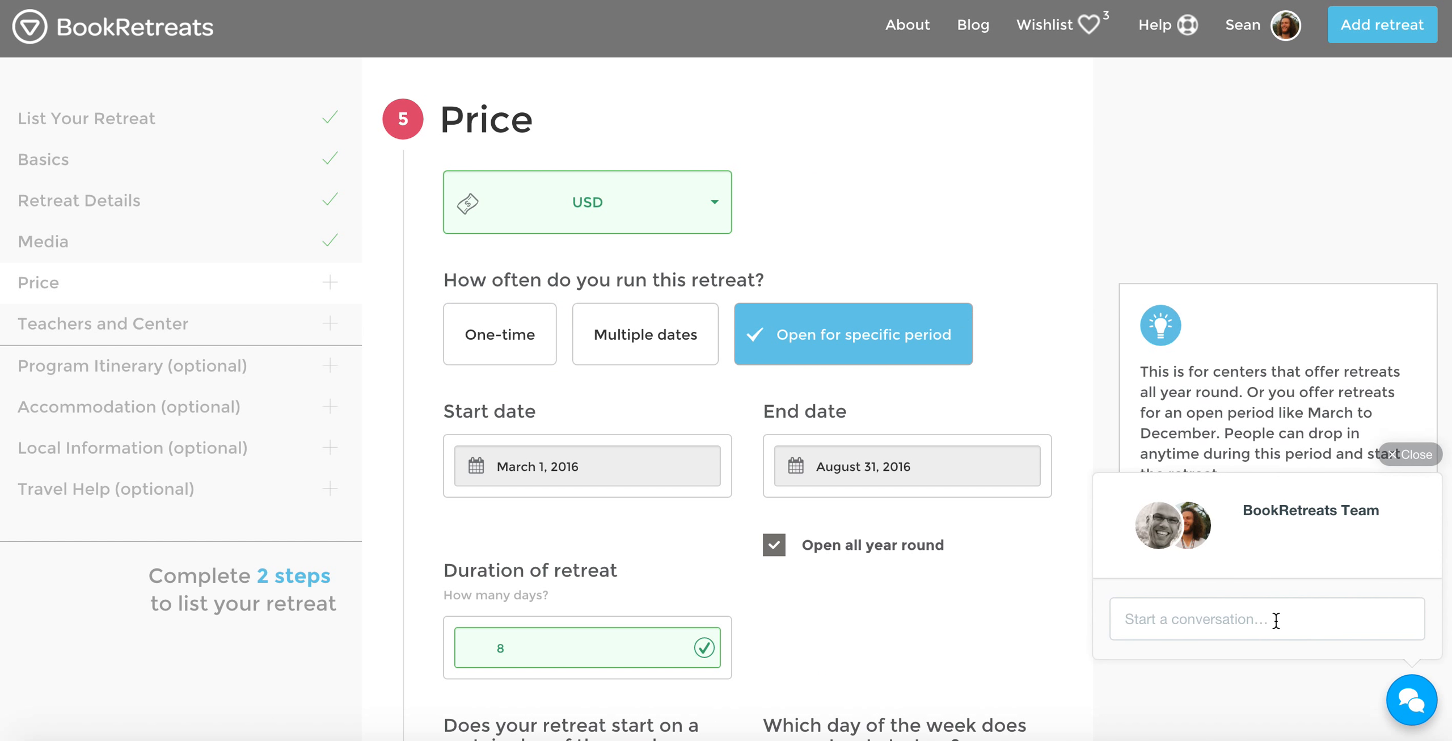